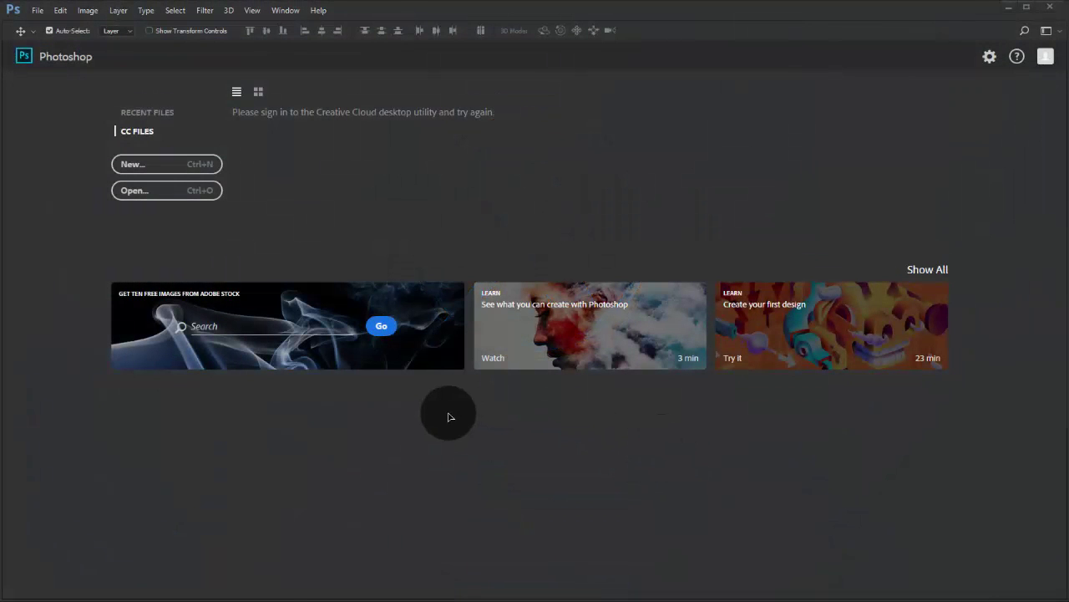
Create a blank 1920 × 1080 px, 300 ppi document from the Custom preset
left_click(183, 175)
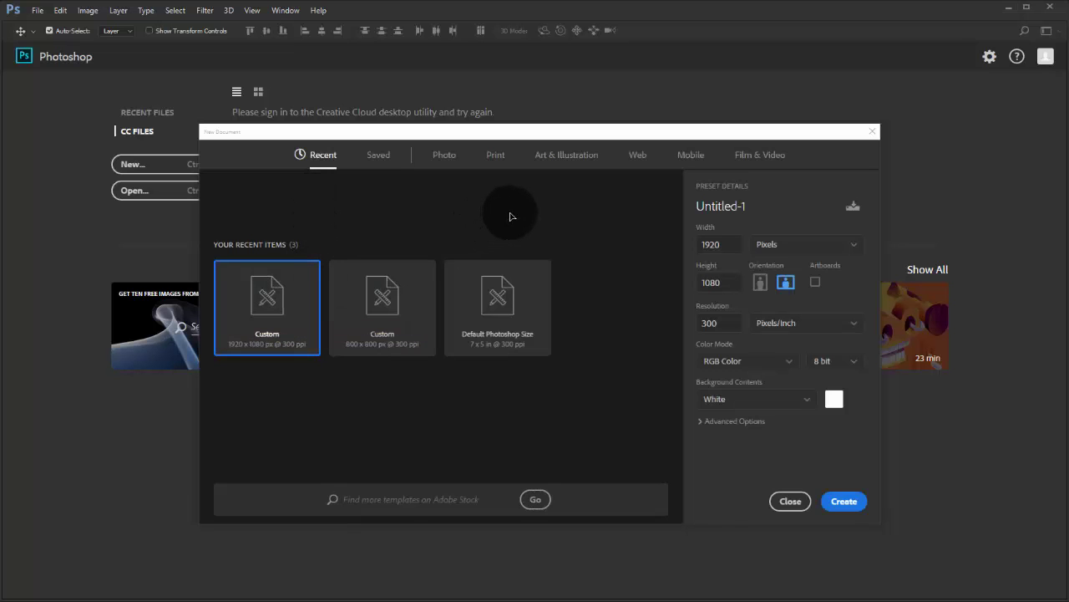
left_click(834, 504)
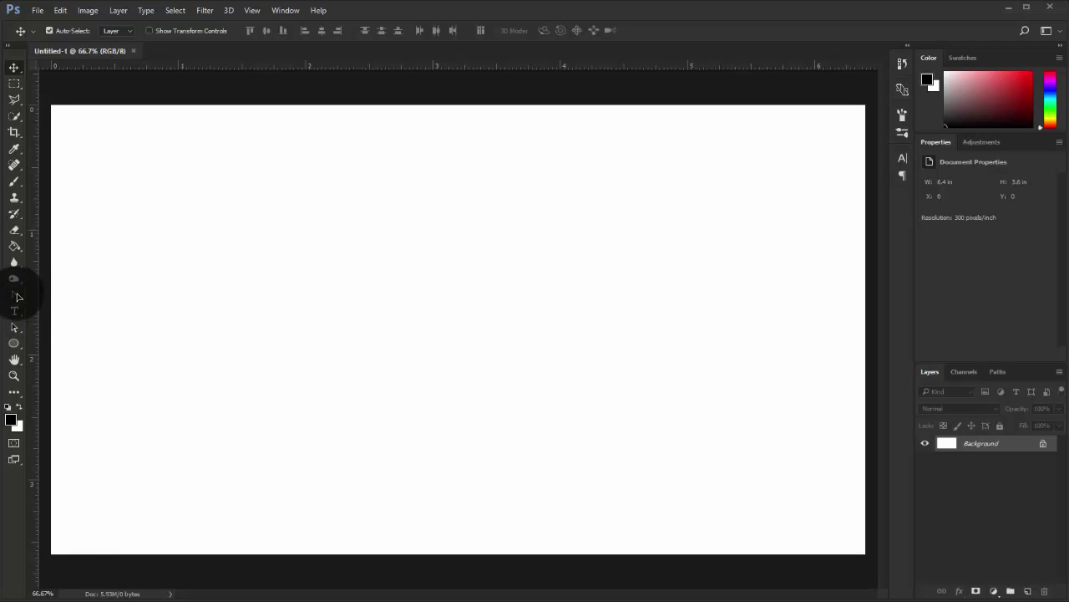
Draw a tall rectangle with no stroke and a solid black fill
left_click(13, 342)
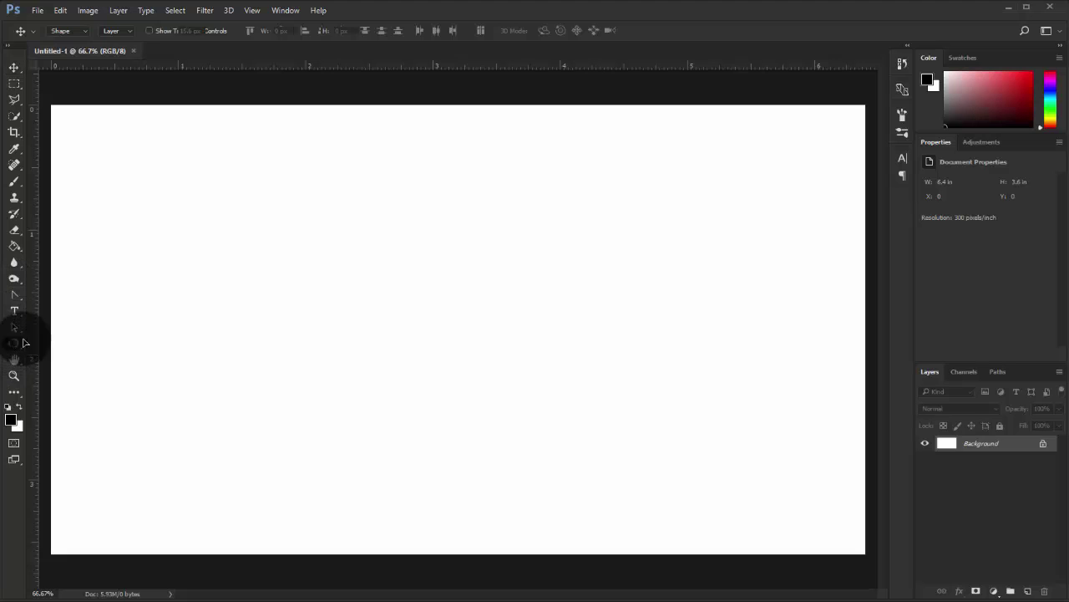
left_click(92, 341)
mouse_move(179, 213)
left_mouse_down()
mouse_move(221, 287)
mouse_move(220, 458)
left_mouse_up()
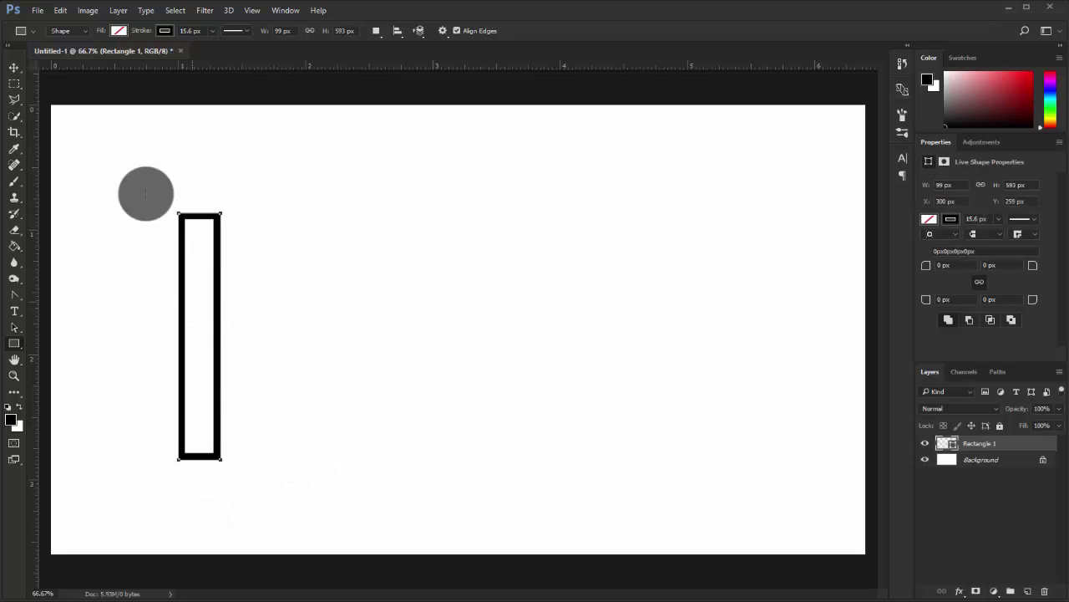
left_click(165, 31)
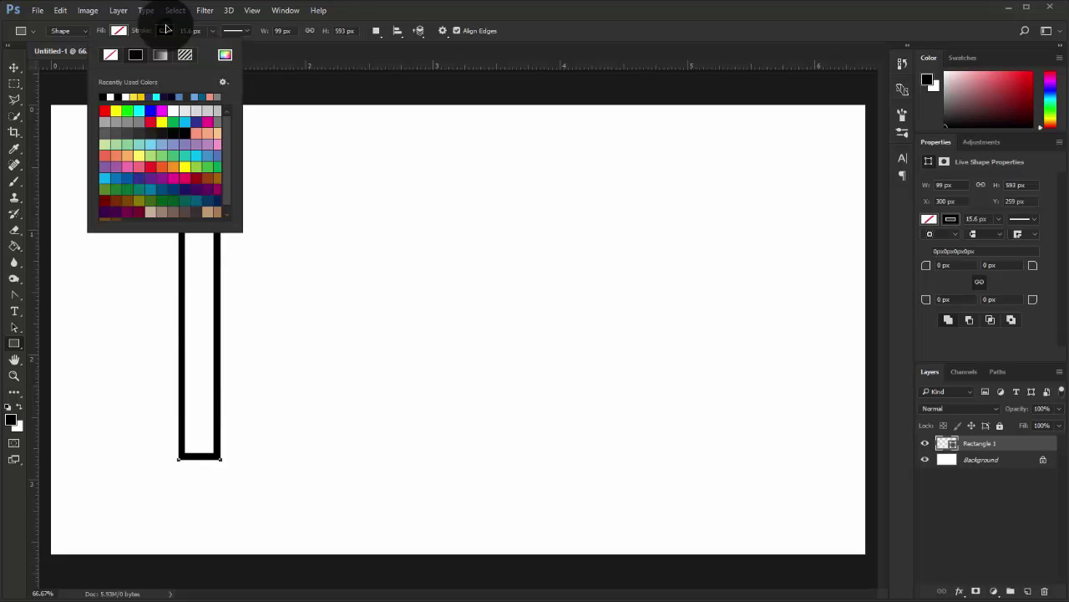
left_click(111, 55)
left_click(119, 30)
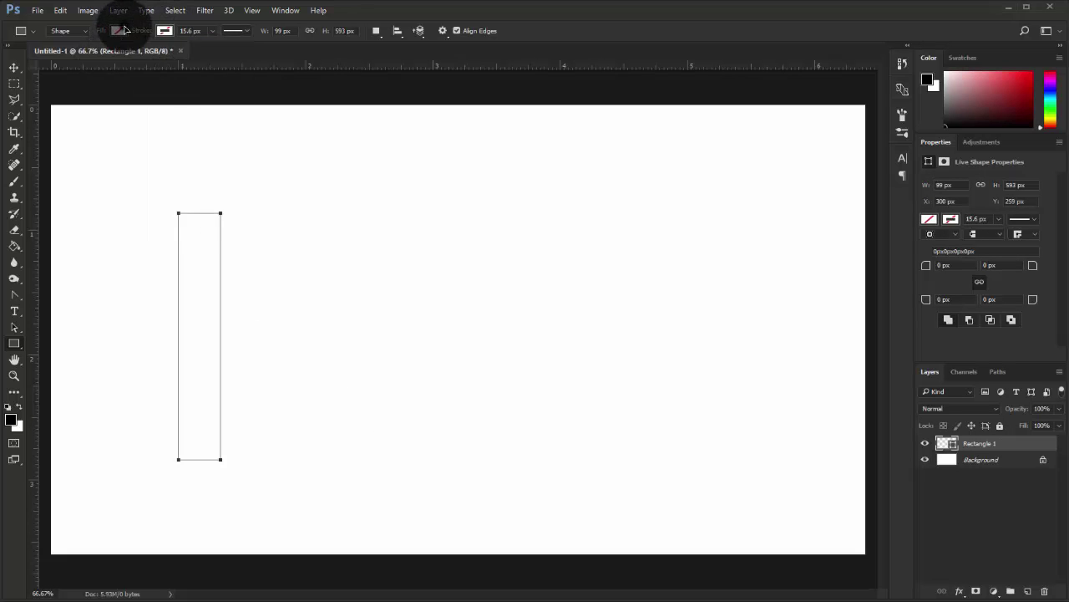
left_click(118, 30)
left_click(101, 133)
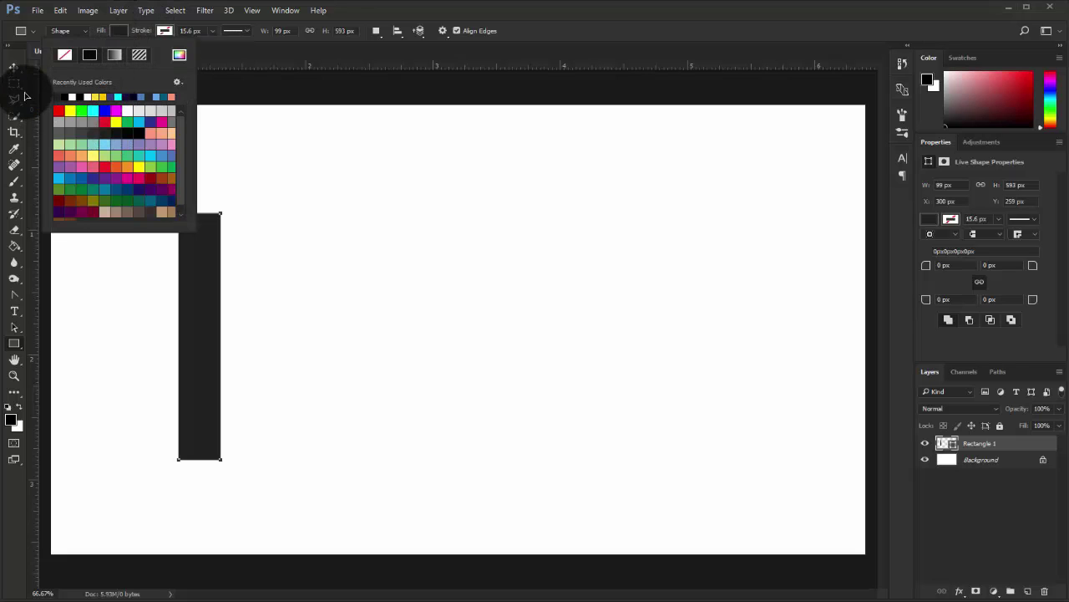
Centre the Rectangle 1 bar horizontally on the canvas
left_click(13, 67)
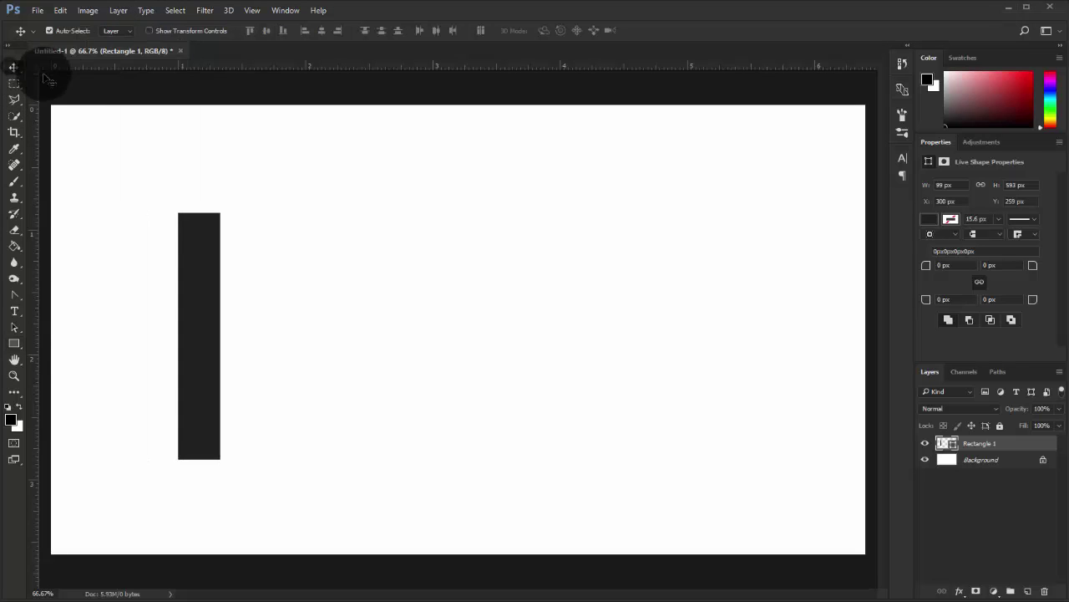
left_click(321, 30)
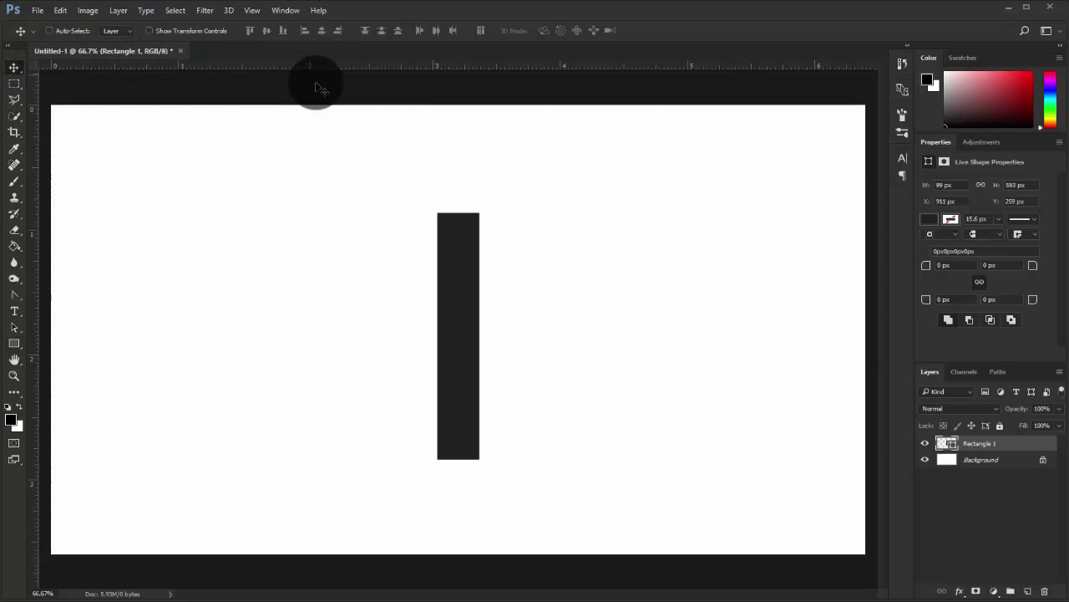
left_click(167, 32)
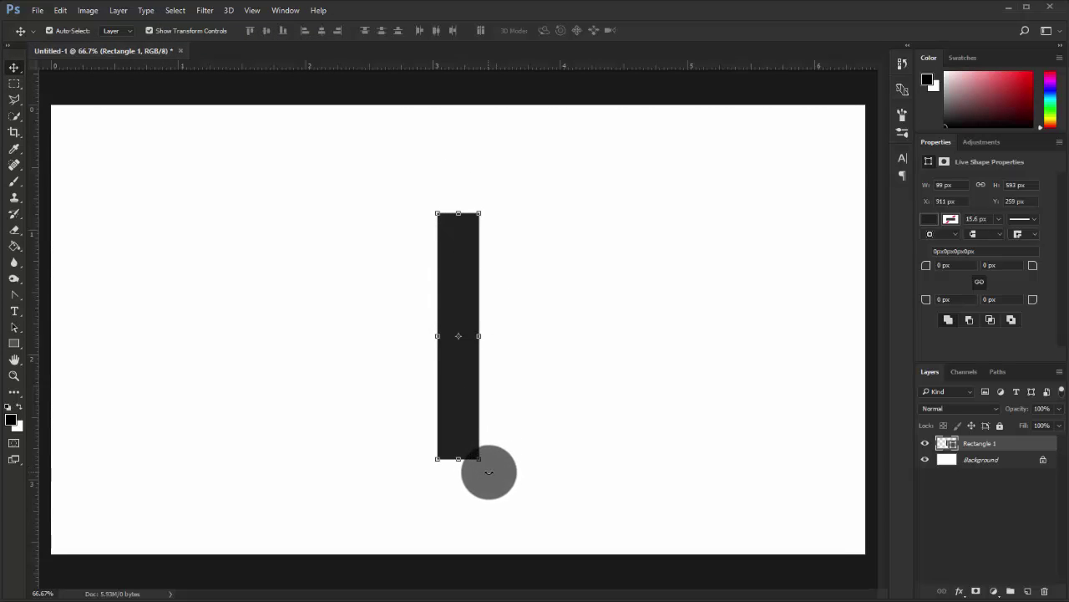
Rotate the black bar to −30° and commit the transform
left_click(489, 472)
left_click_drag(494, 477, 569, 442)
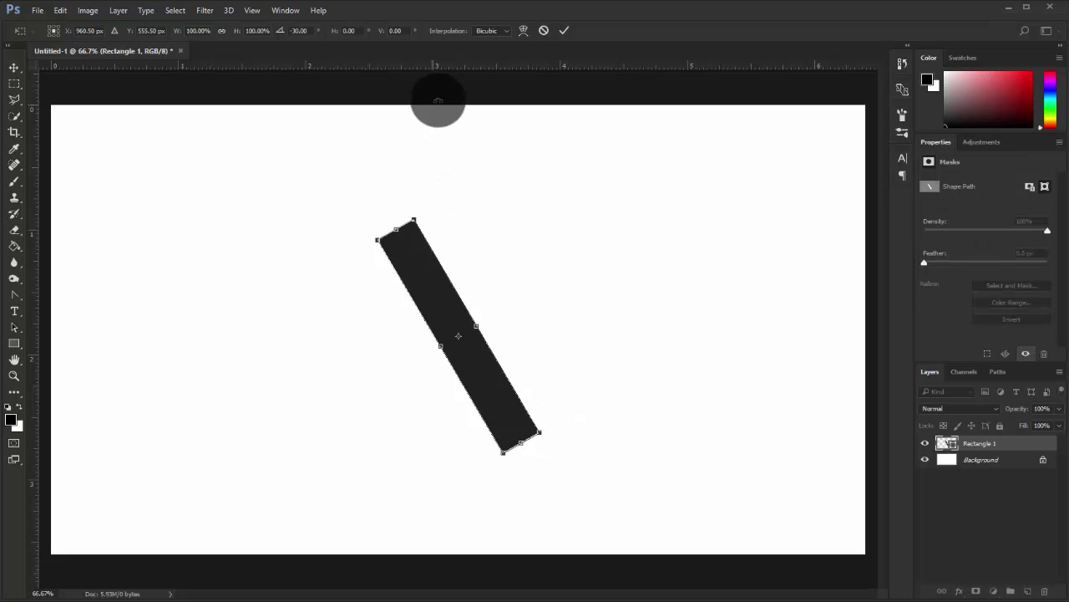
left_click(564, 30)
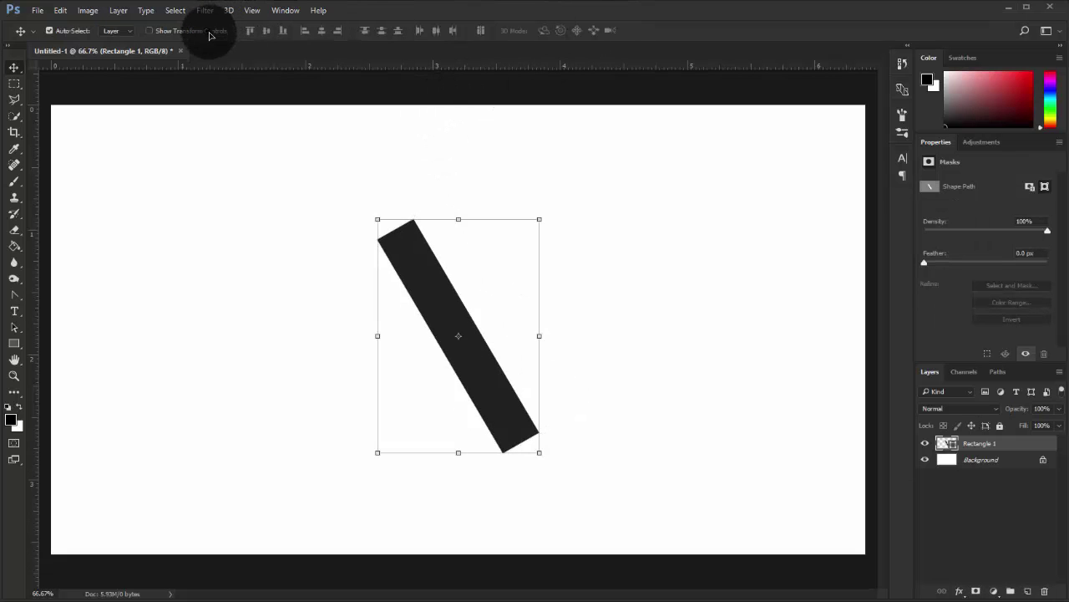
key("ctrl")
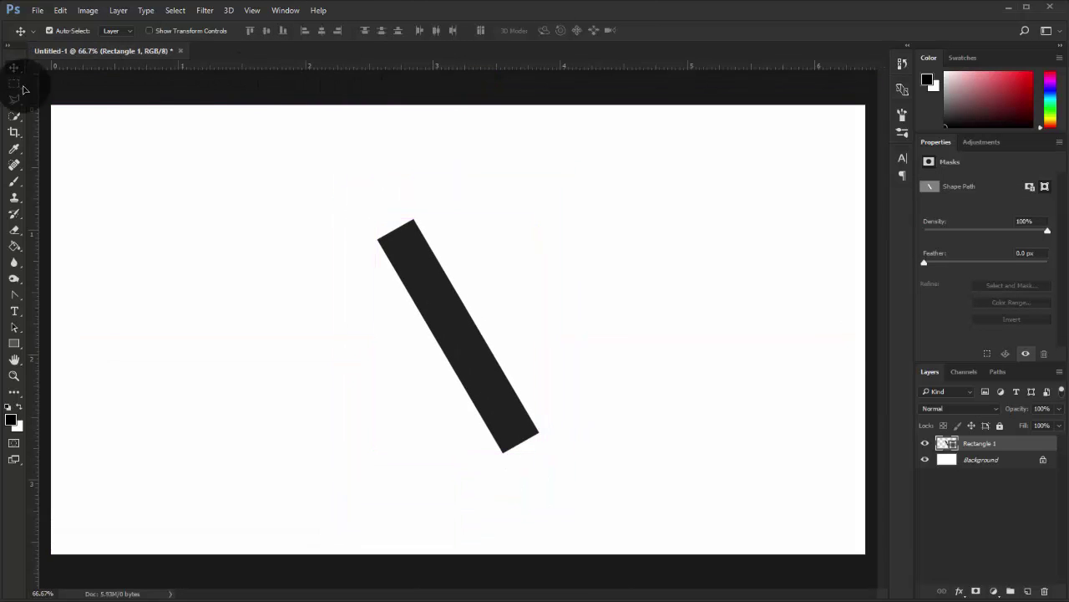
Rasterize the bar layer and trim off its top tip with a rectangular selection
right_click(997, 450)
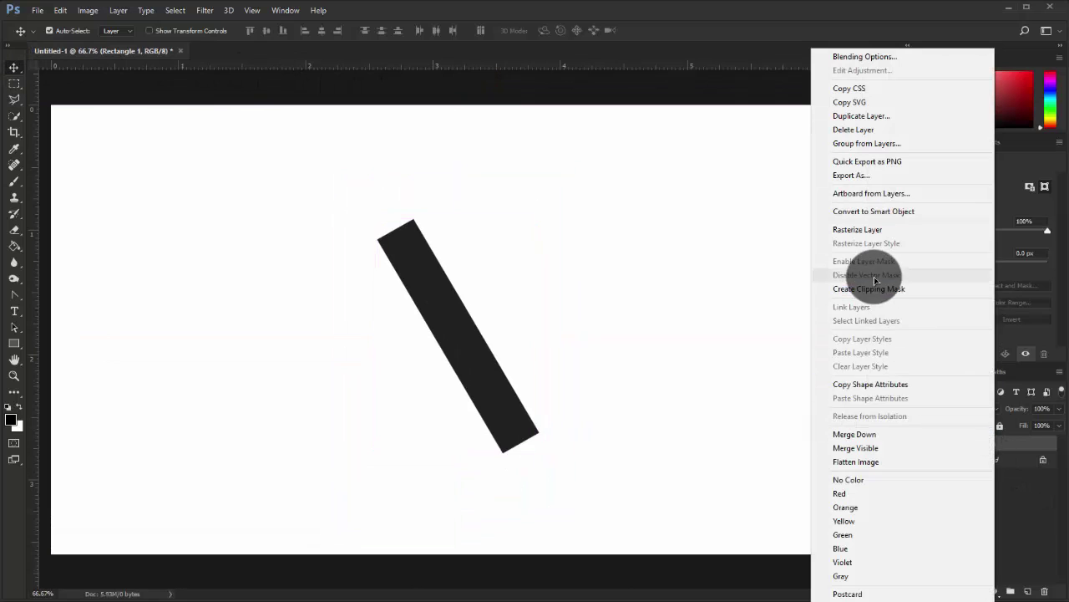
left_click(857, 230)
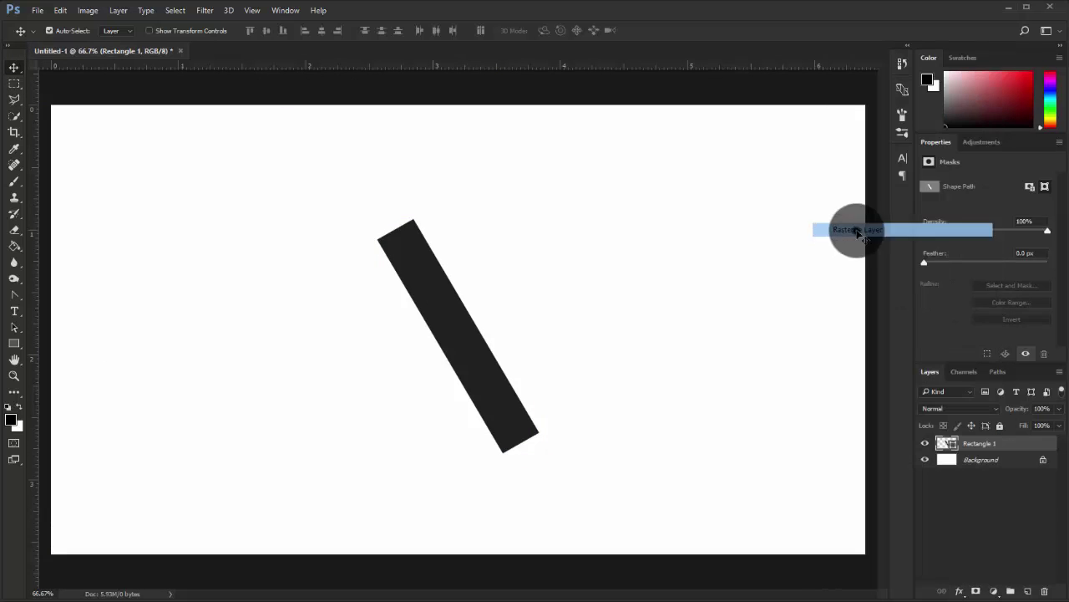
left_click(14, 84)
left_click_drag(316, 199, 529, 250)
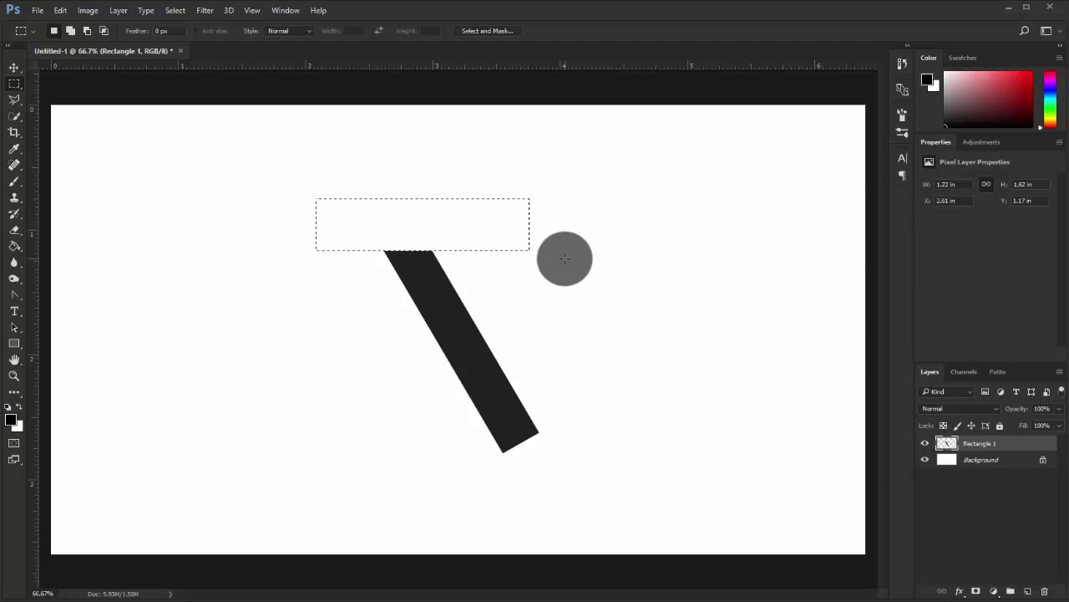
left_click(565, 258)
Select the bar's bottom tip and delete it, leaving a flat-ended parallelogram
left_click_drag(587, 400, 434, 493)
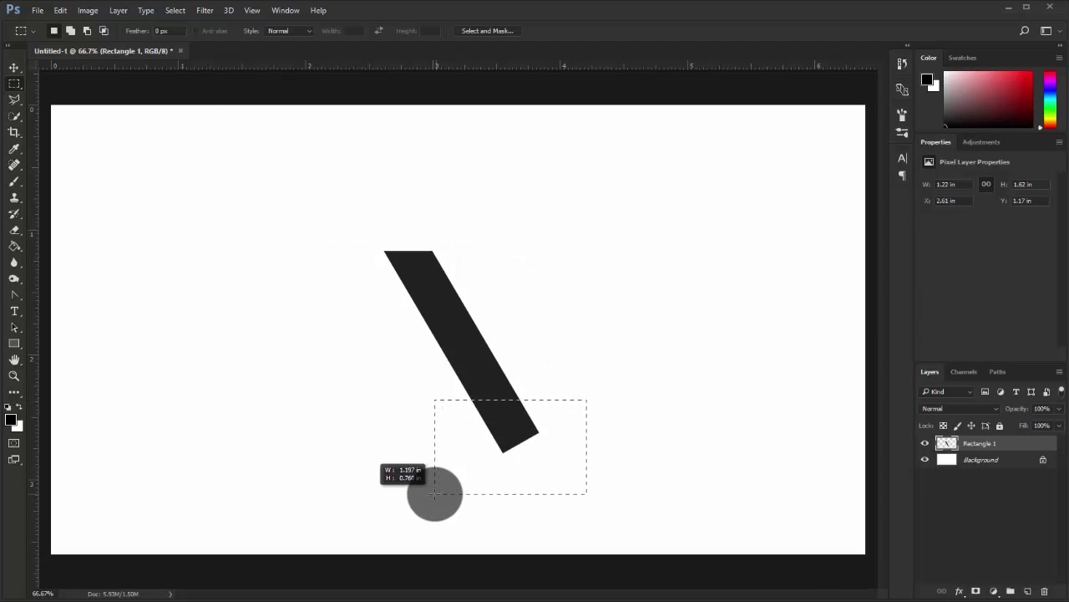
left_click_drag(573, 410, 443, 486)
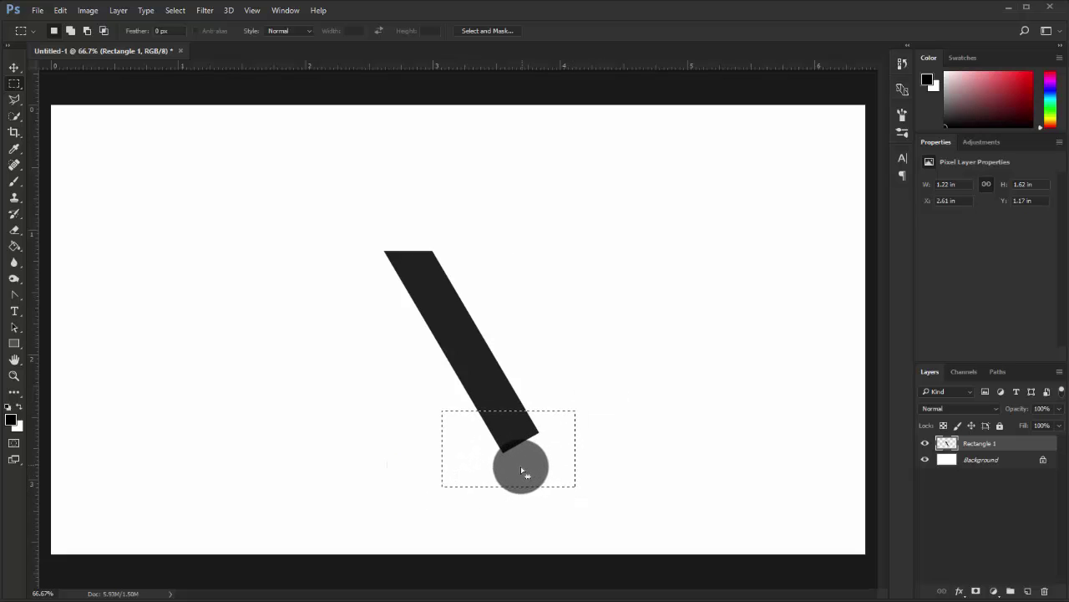
key("Delete")
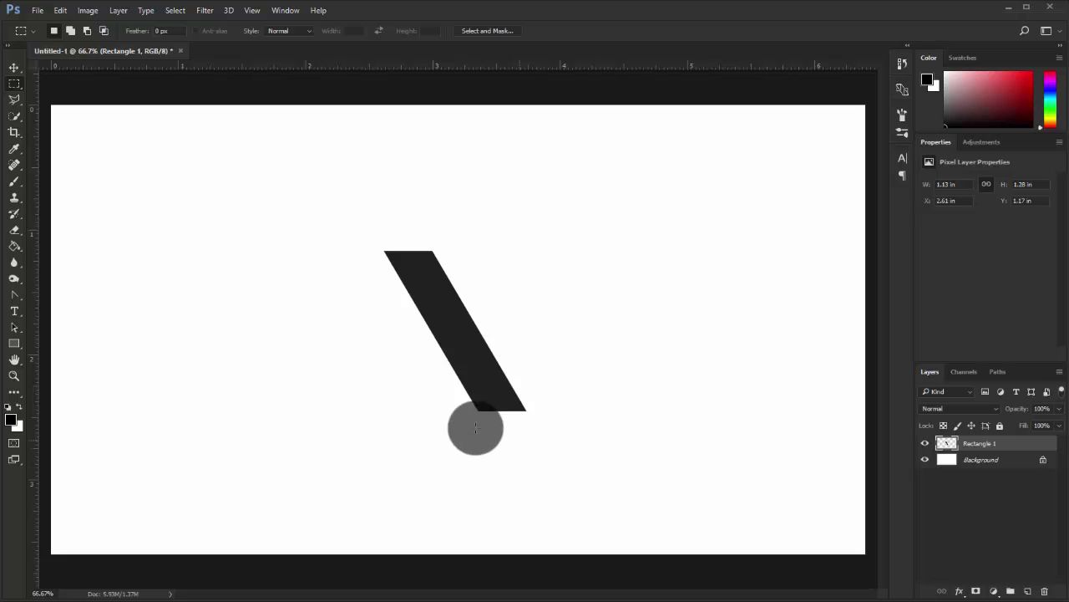
left_click(14, 68)
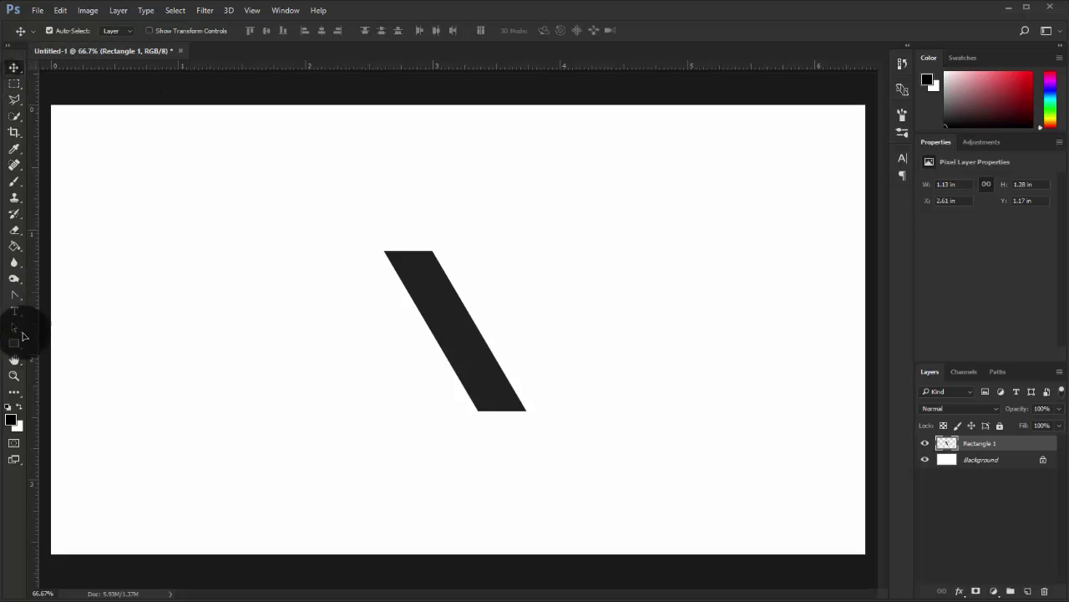
Draw a long thin 978 × 60 px ellipse across the bar, with no stroke and black fill
left_click_drag(20, 345, 62, 355)
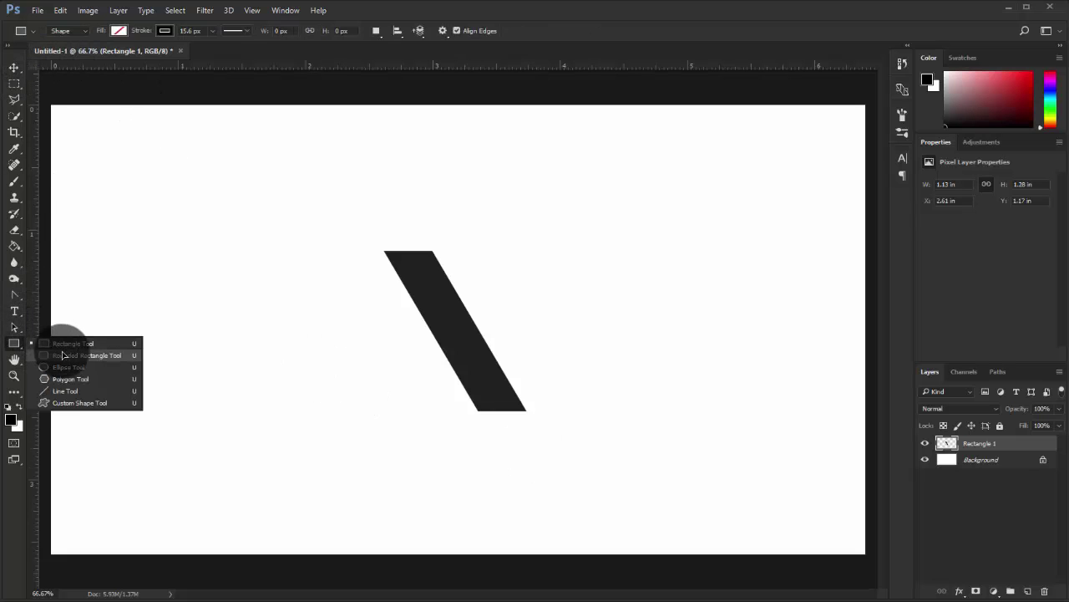
left_click(69, 367)
mouse_move(167, 361)
left_mouse_down()
mouse_move(502, 329)
mouse_move(582, 336)
left_mouse_up()
left_click(166, 31)
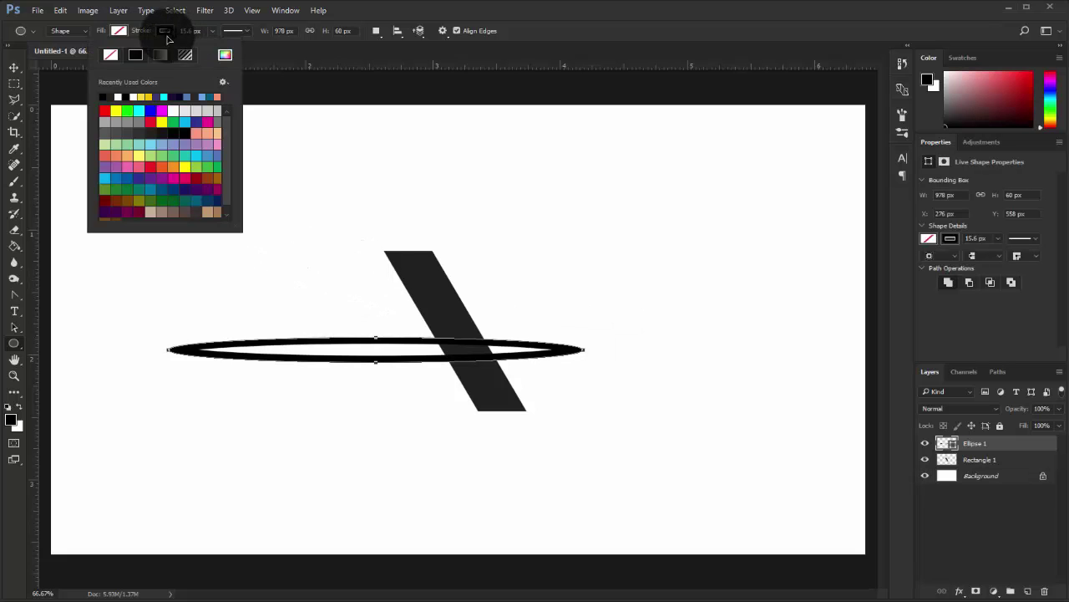
left_click(110, 54)
left_click(120, 32)
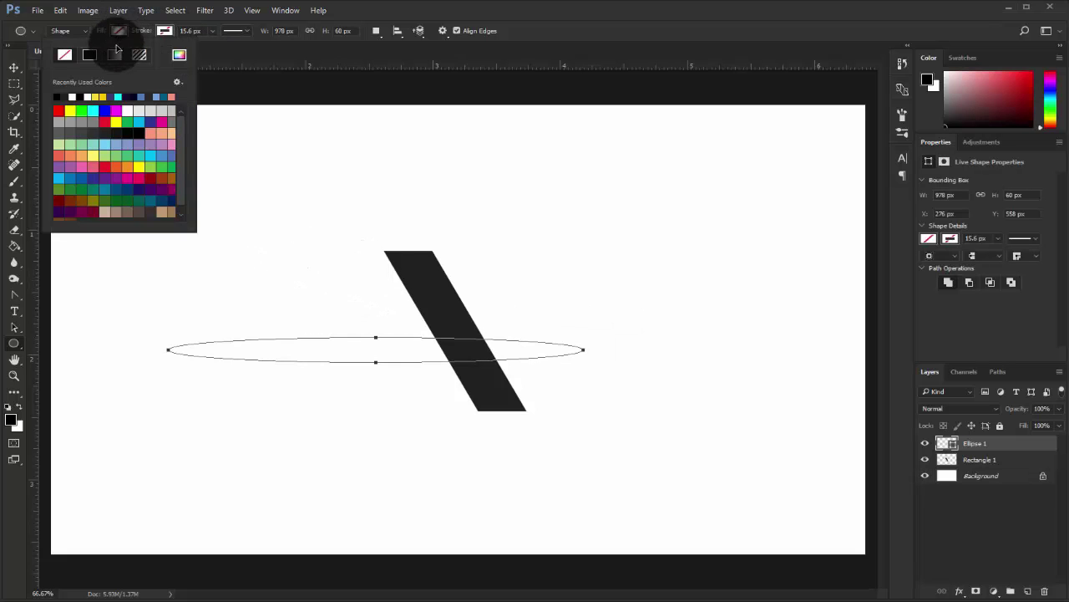
left_click(106, 134)
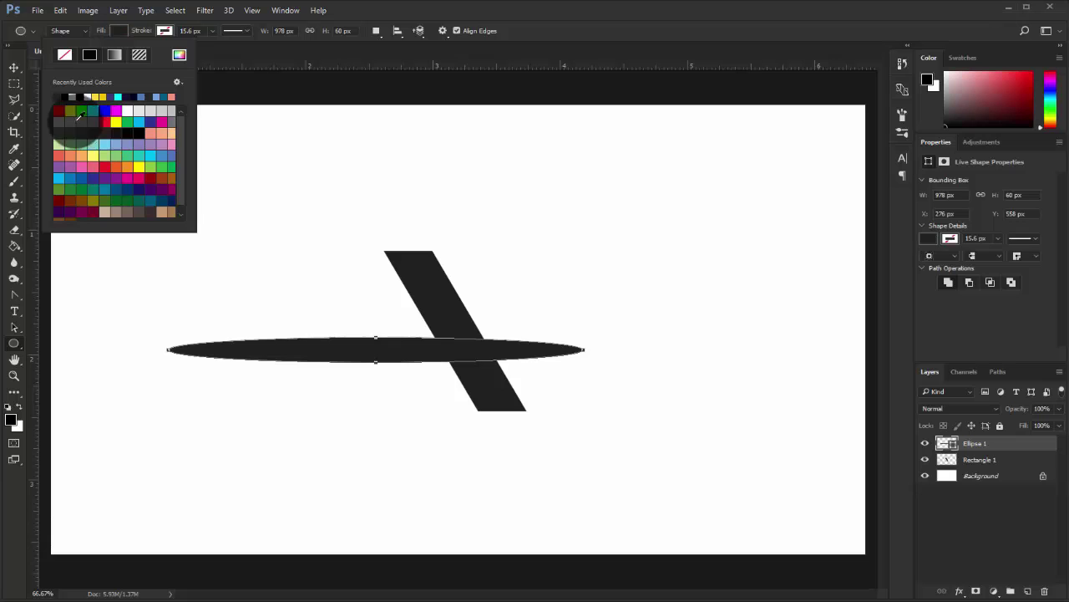
left_click(14, 67)
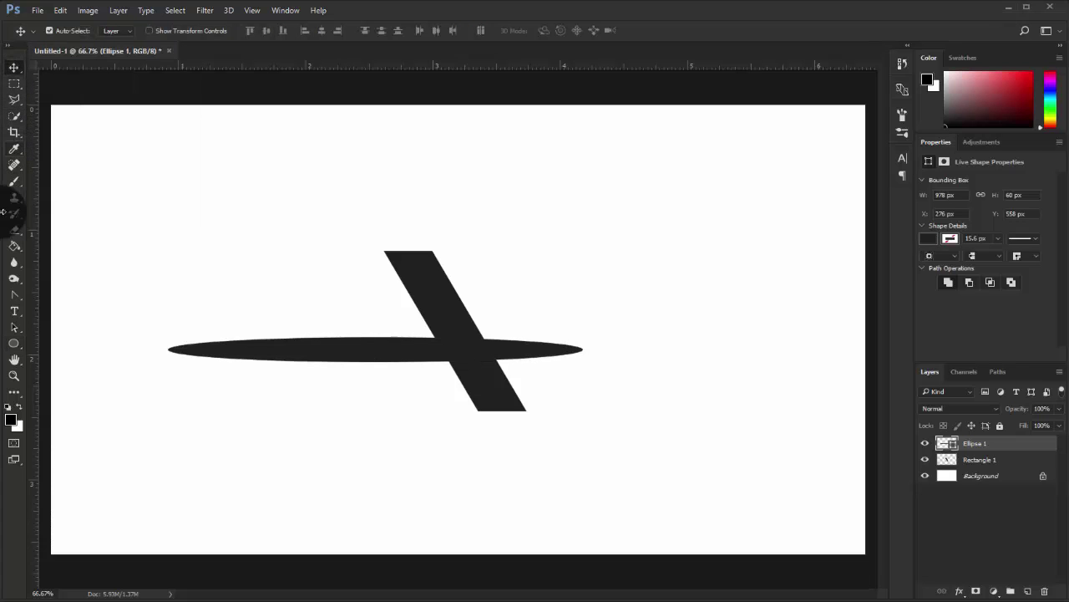
Convert the ellipse's left and right anchors into corner points so both ends are sharp
left_click(15, 294)
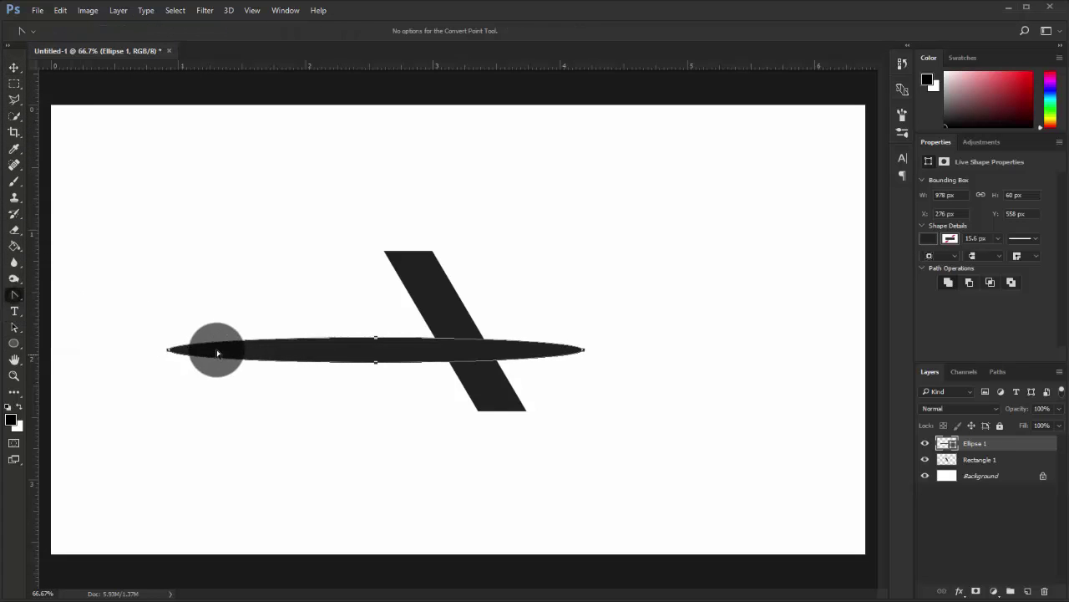
left_click(164, 349)
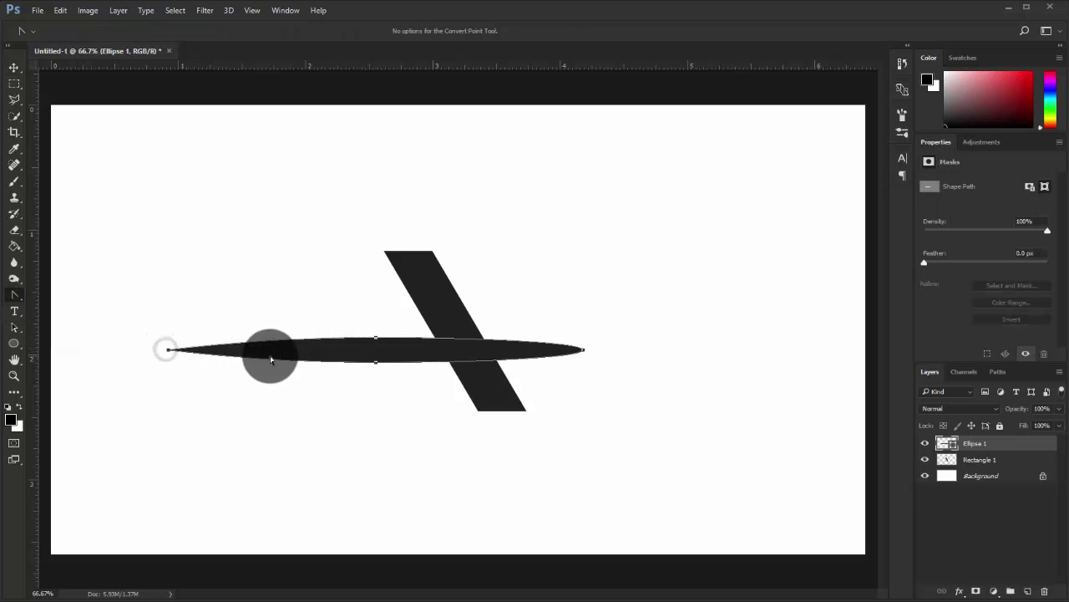
left_click(583, 349)
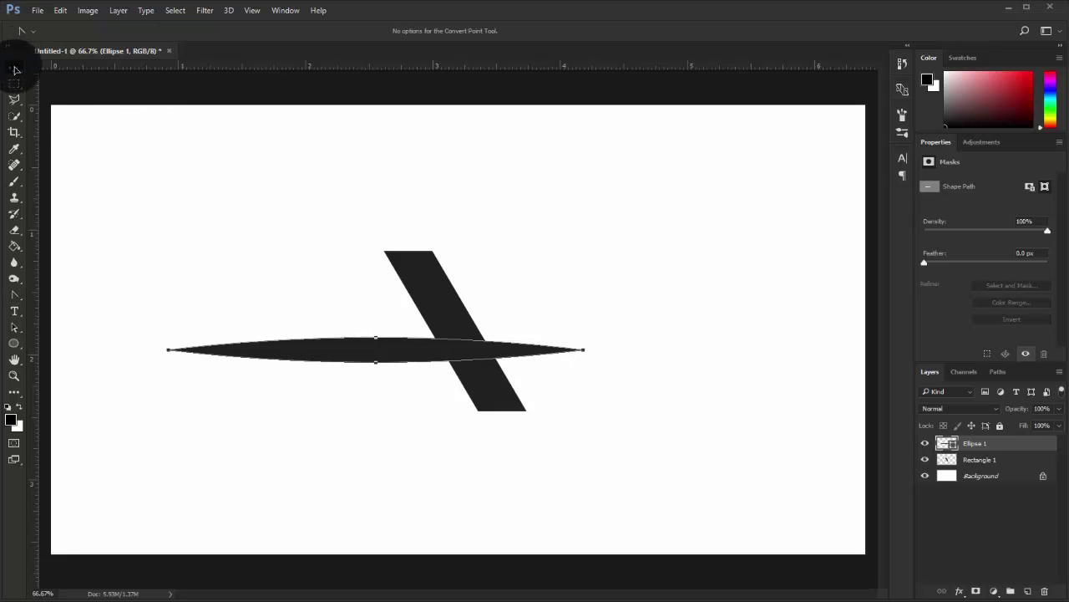
left_click(15, 67)
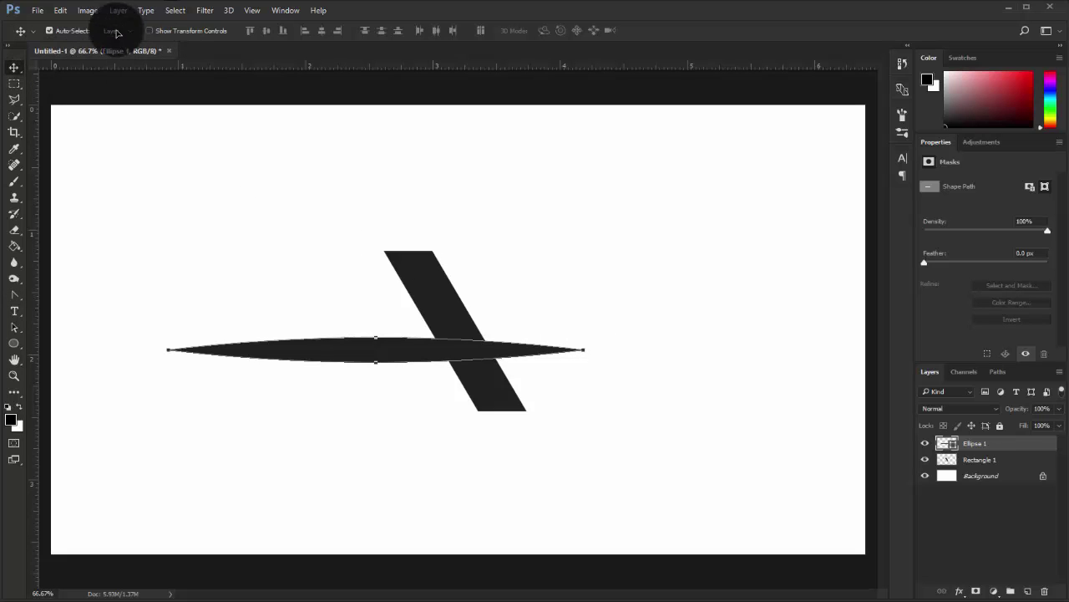
Rotate the pointed blade −30° and move it up and right over the bar
left_click(148, 30)
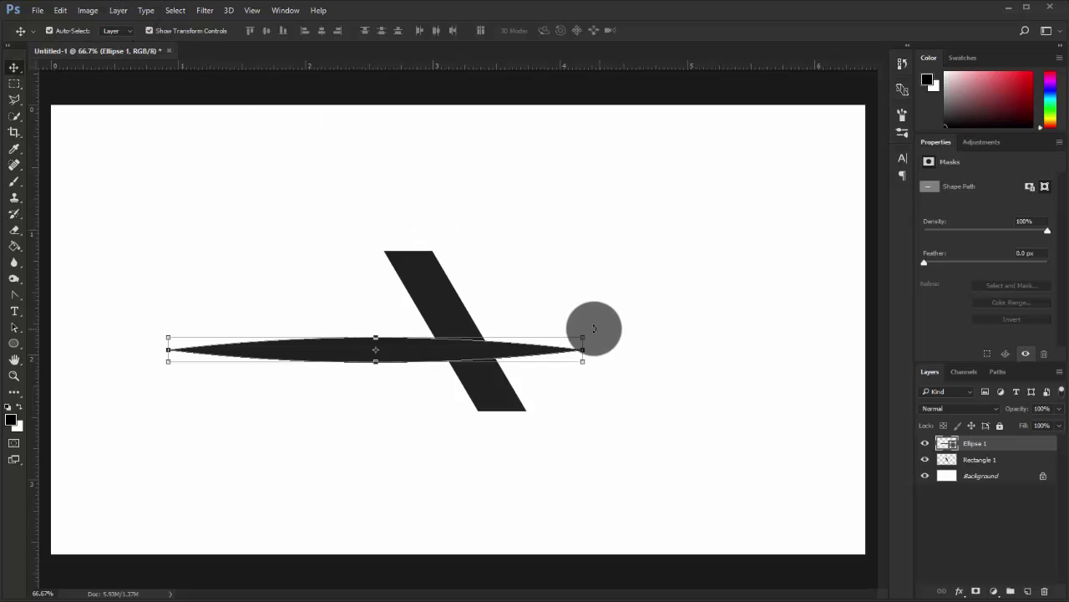
left_click_drag(593, 326, 537, 225)
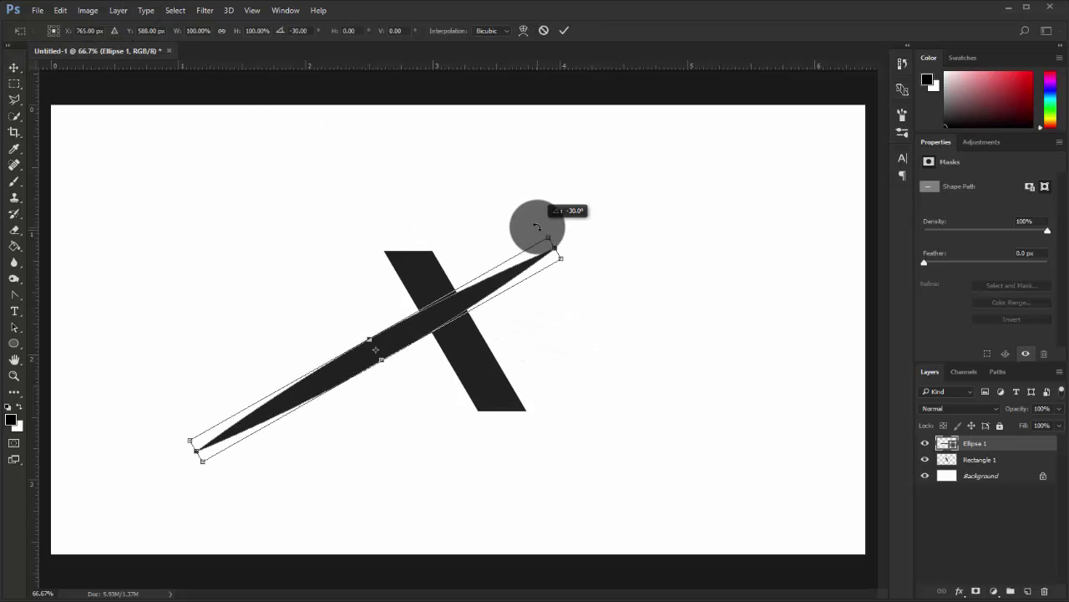
left_click(565, 33)
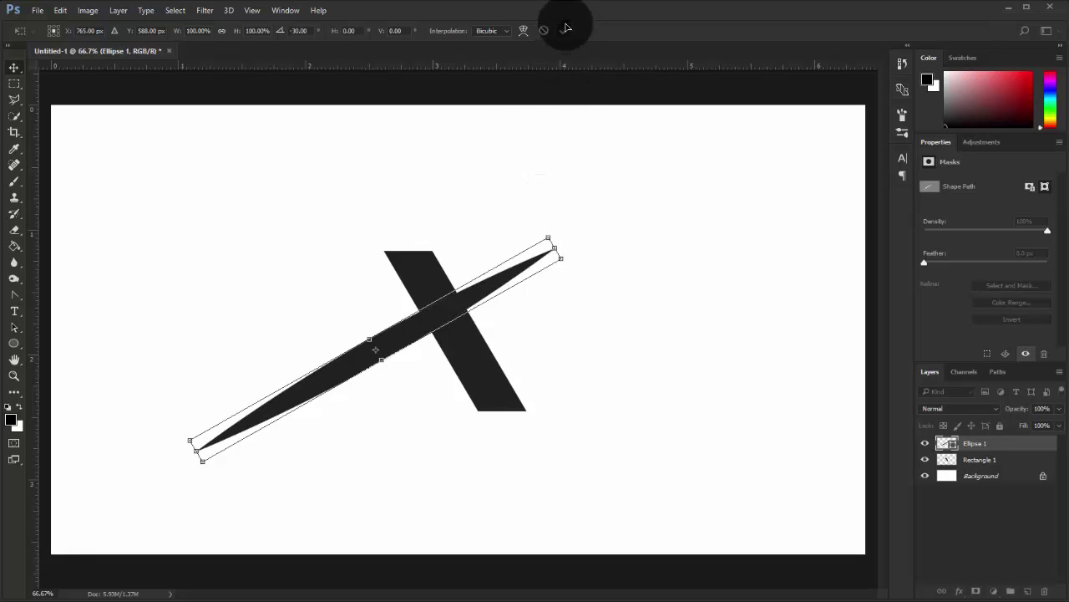
left_click_drag(420, 343, 482, 312)
Centre the blade horizontally on the canvas and rotate it a further 15°
key("ctrl+a")
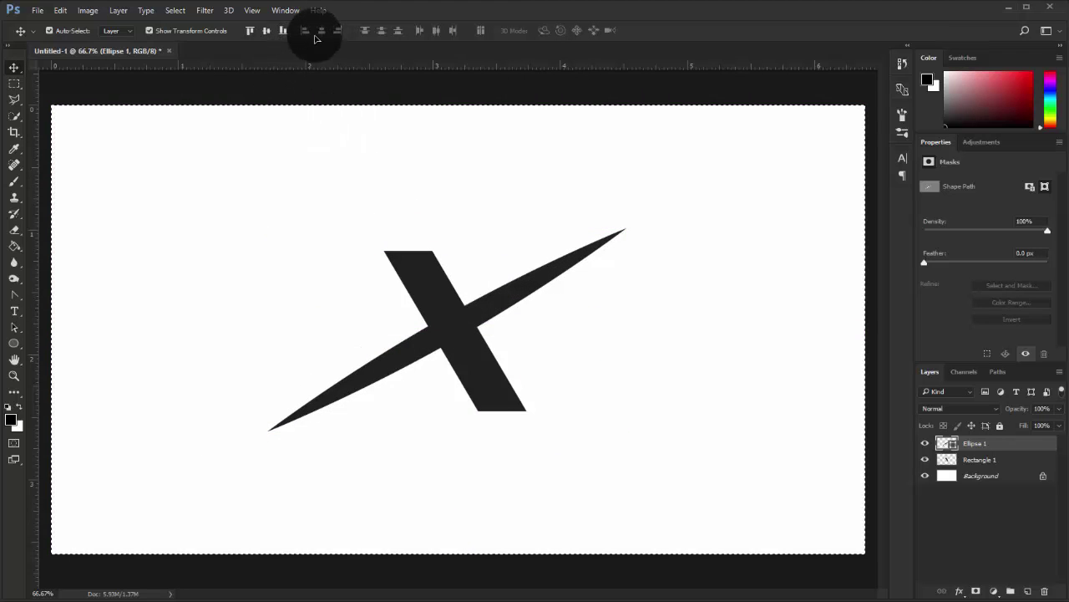
left_click(319, 32)
key("ctrl+d")
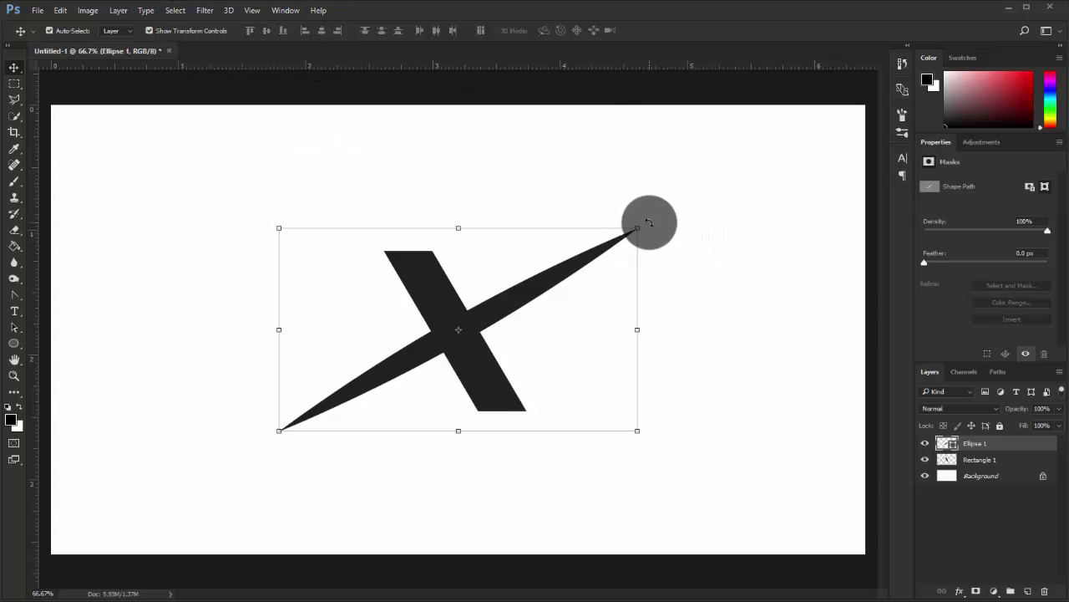
left_click_drag(649, 222, 616, 194)
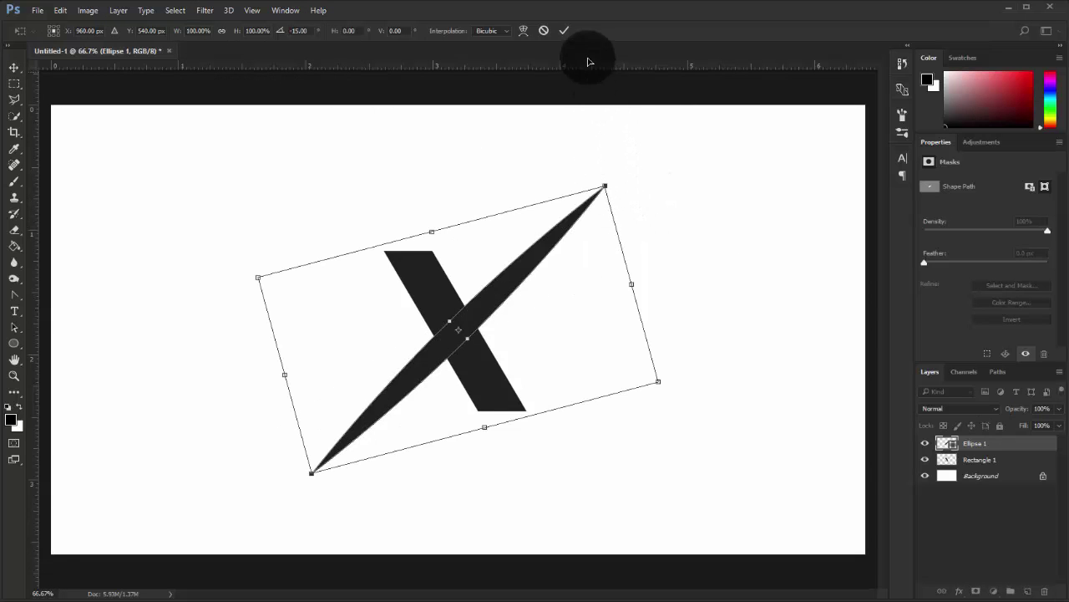
left_click(564, 30)
key("ctrl+a")
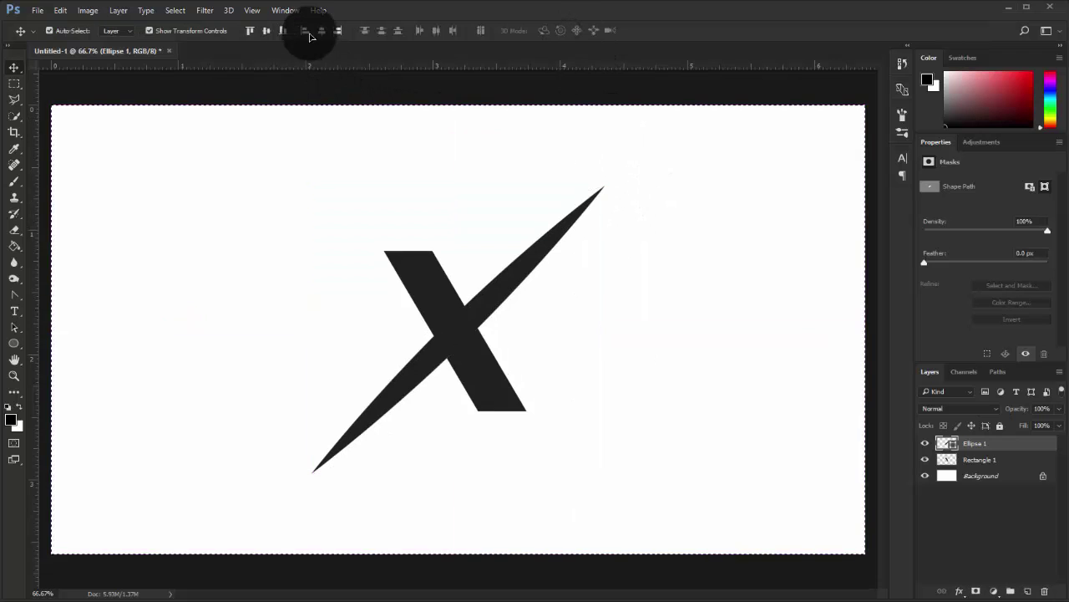
Align the blade and bar on their horizontal centres and view at 100% zoom
left_click(969, 460, "shift")
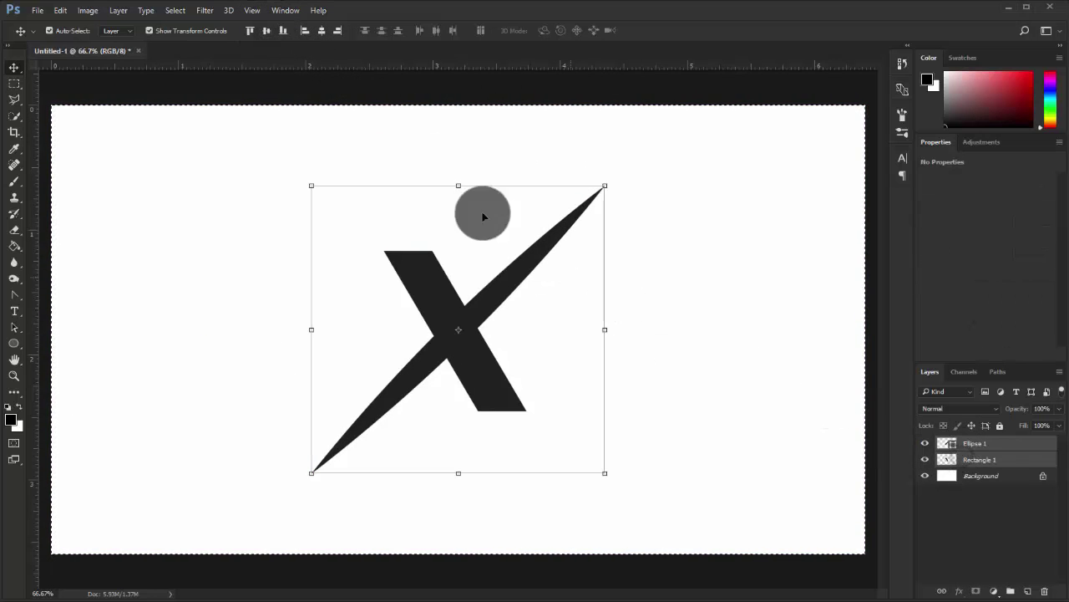
left_click(322, 30)
left_click(368, 92)
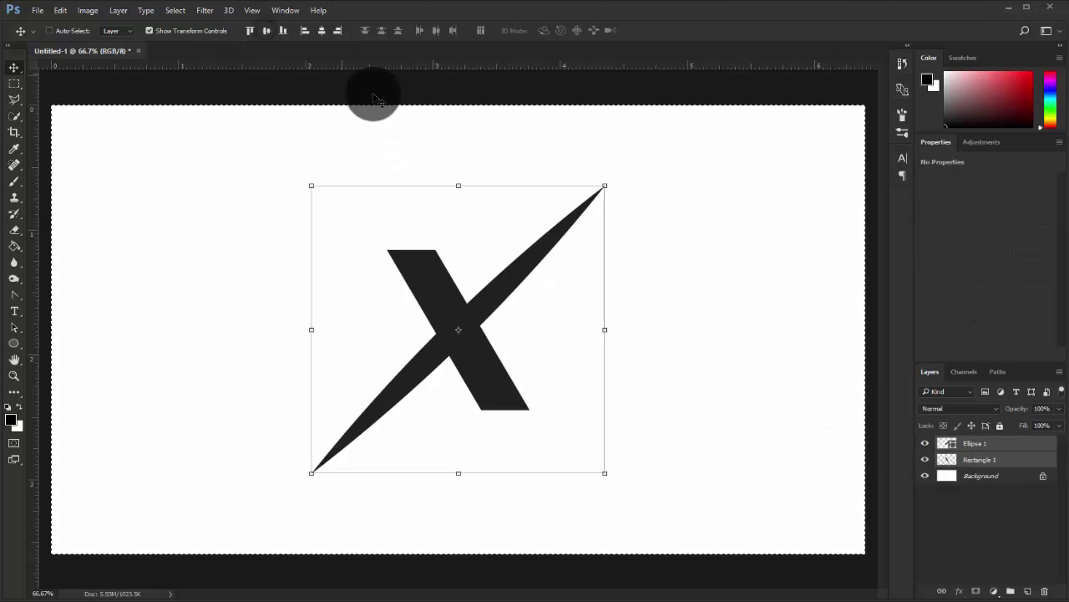
left_click(151, 30)
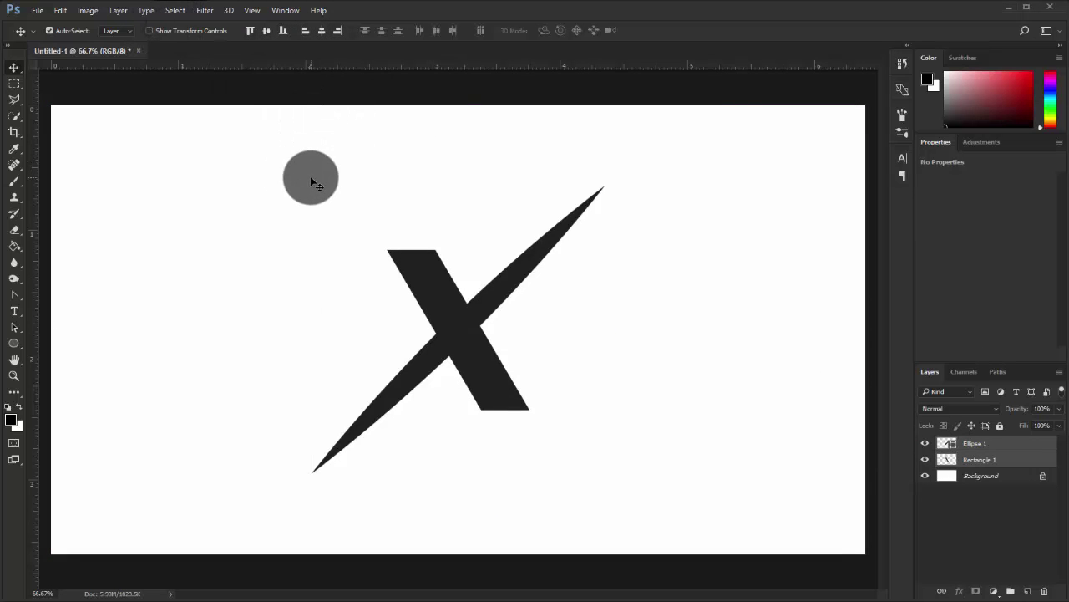
key("ctrl")
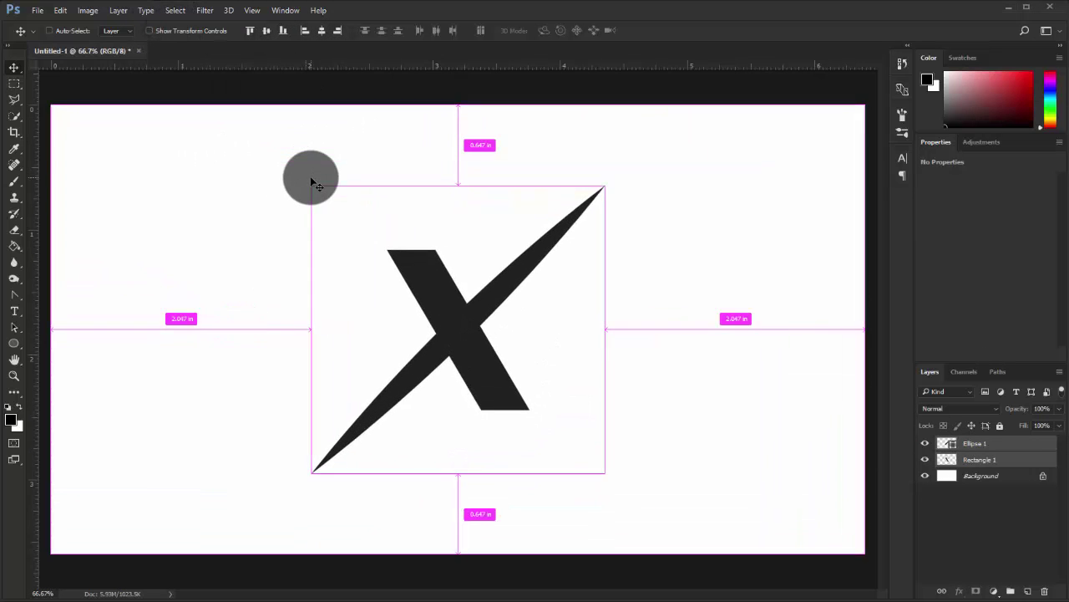
key("ctrl+1")
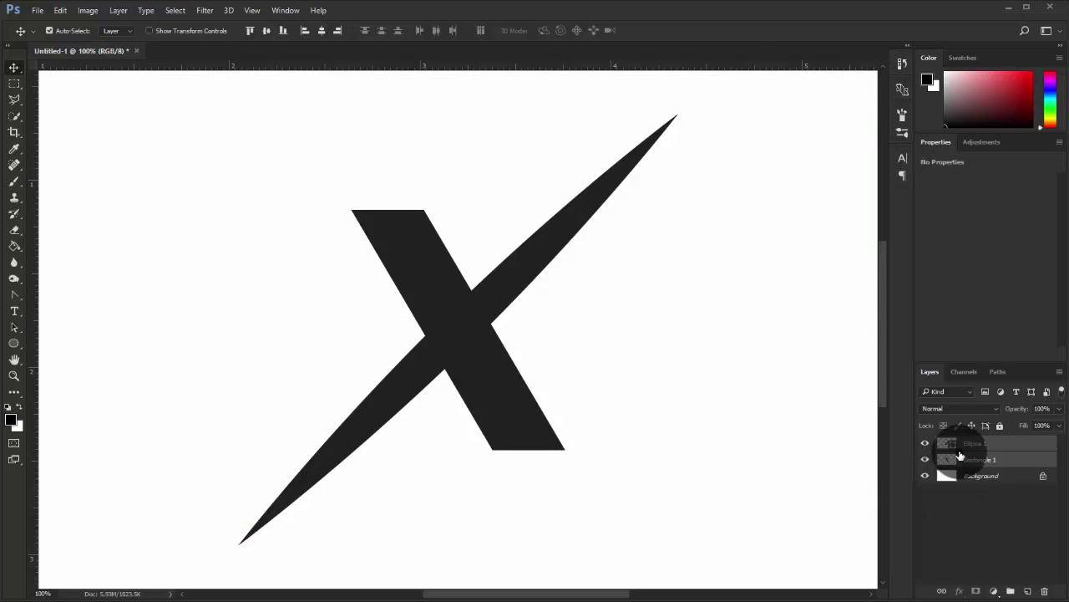
Rasterize both the Rectangle 1 and Ellipse 1 shape layers
right_click(960, 455)
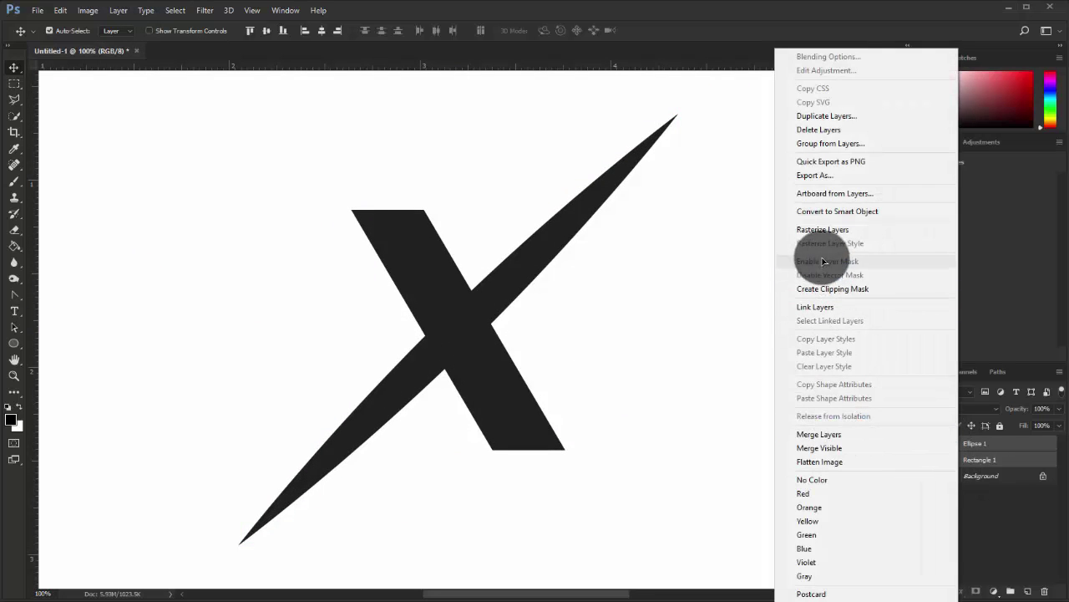
left_click(820, 229)
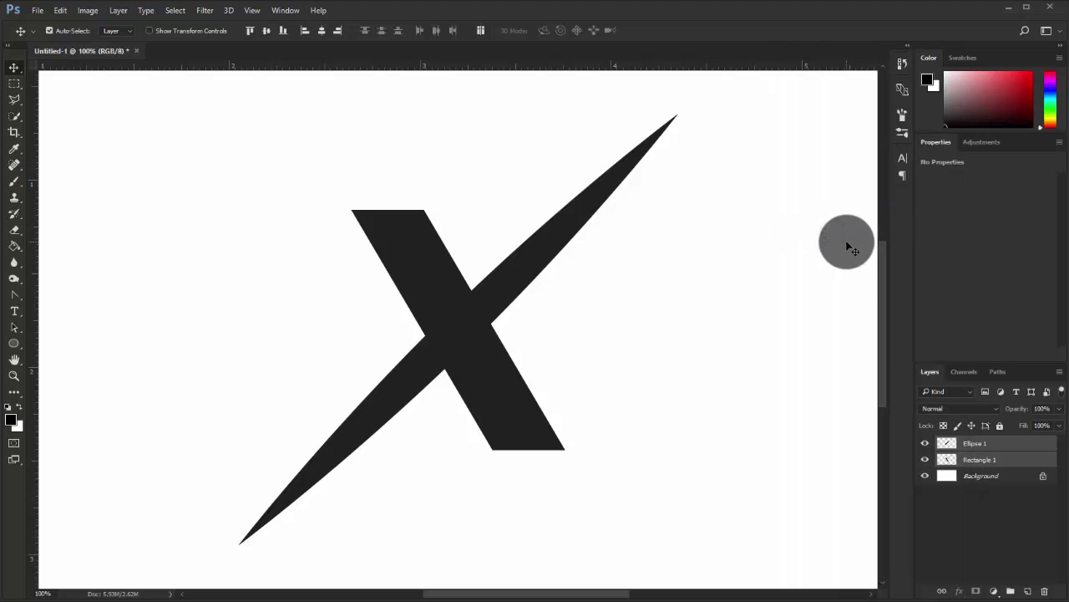
left_click(978, 530)
Merge the Rectangle 1 and Ellipse 1 layers into a single layer
left_click_drag(979, 443, 979, 461)
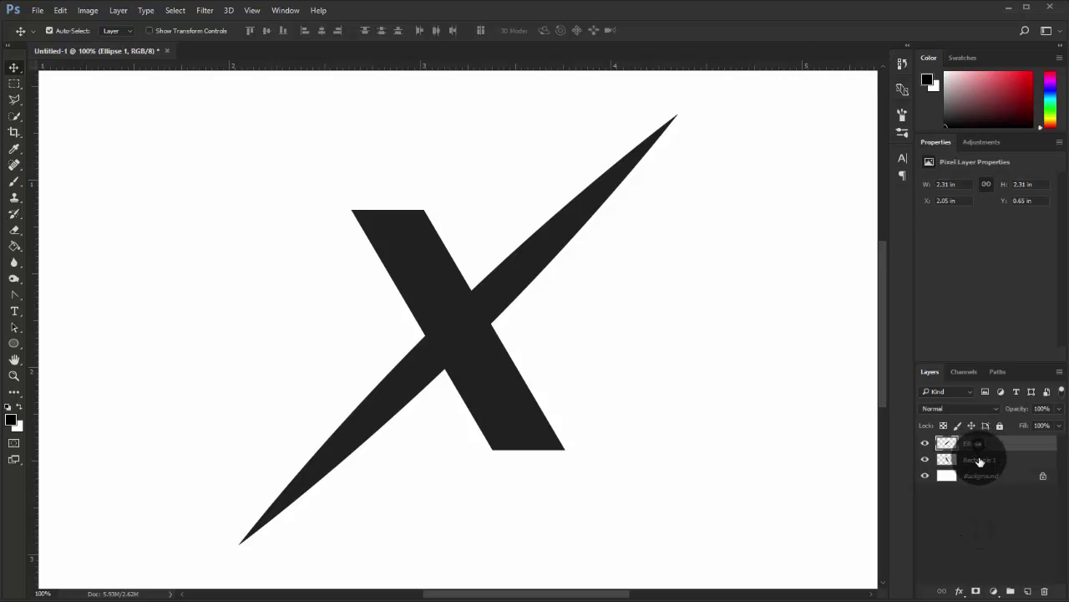
left_click(979, 461, "shift")
right_click(969, 443)
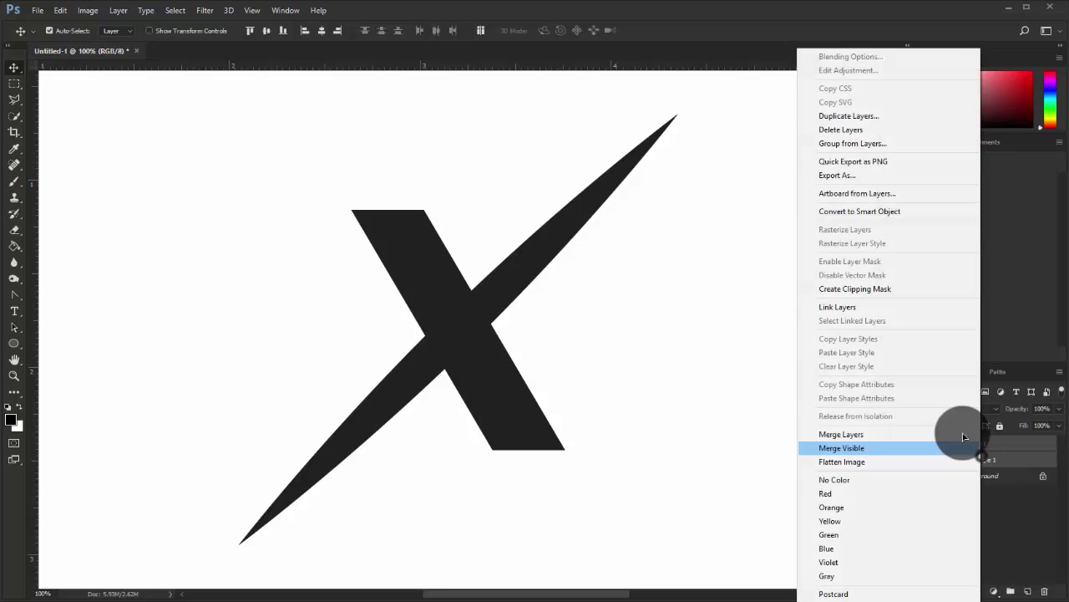
left_click(844, 434)
left_click(967, 499)
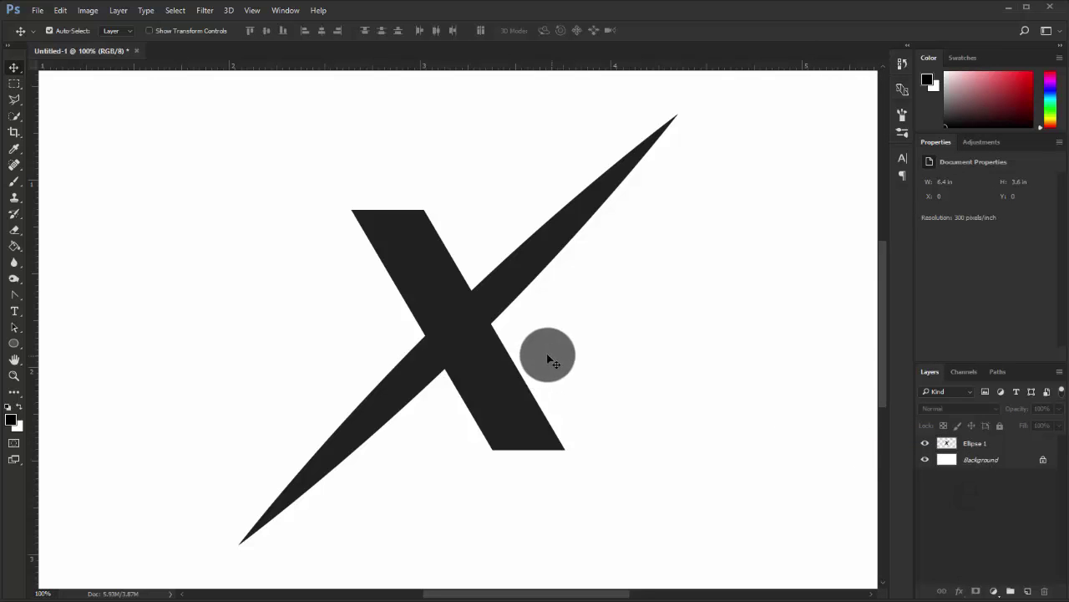
Zoom in and cut a sliver from the X at the upper crossing with the Polygonal Lasso
left_click(14, 101)
left_click(58, 111)
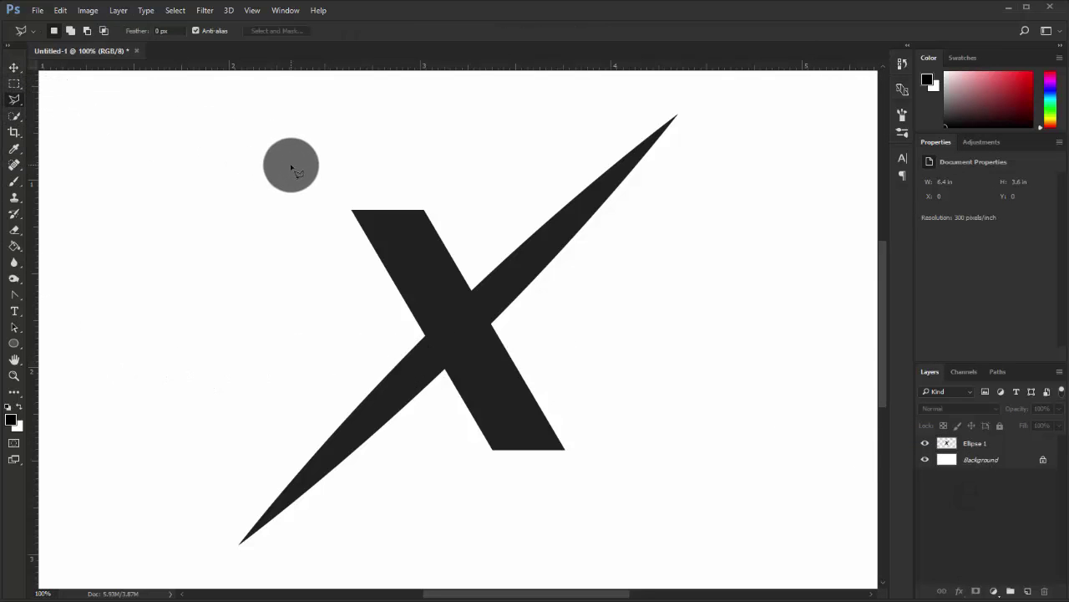
key("ctrl+plus")
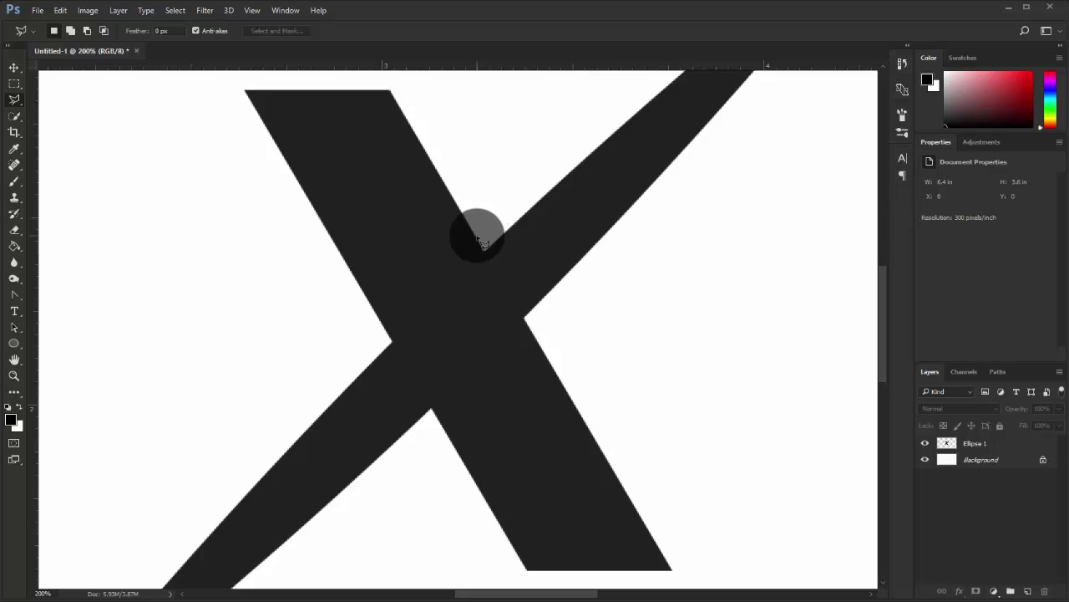
left_click(479, 239)
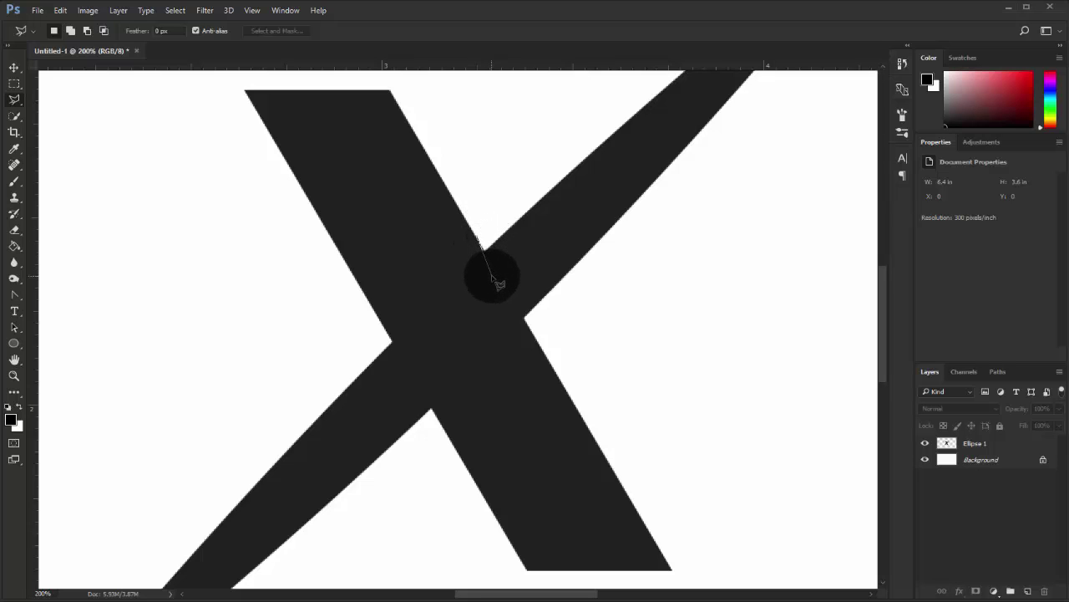
left_click(493, 272)
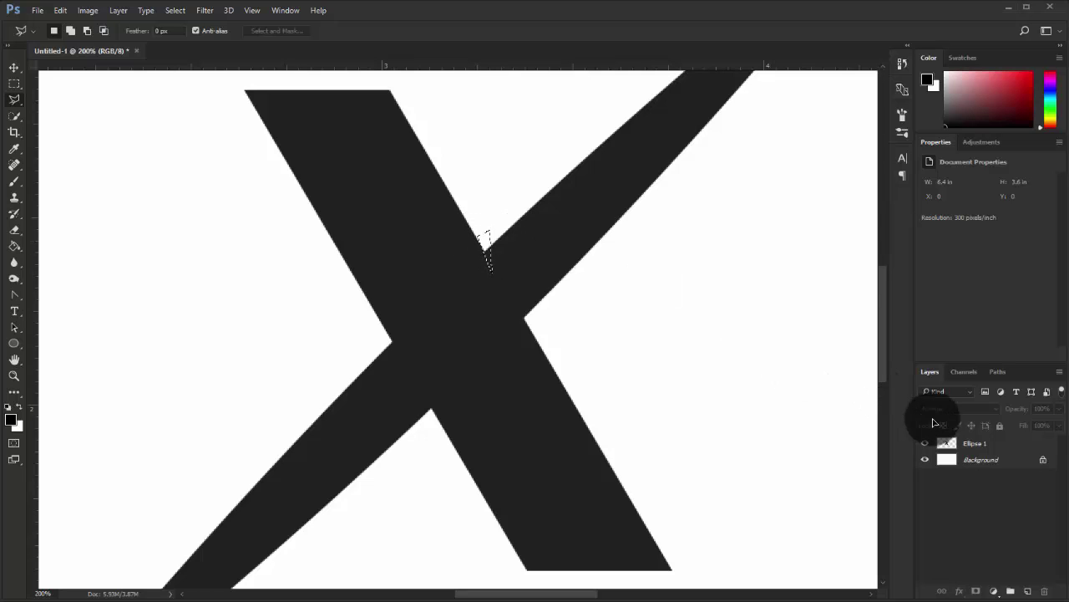
left_click(970, 442)
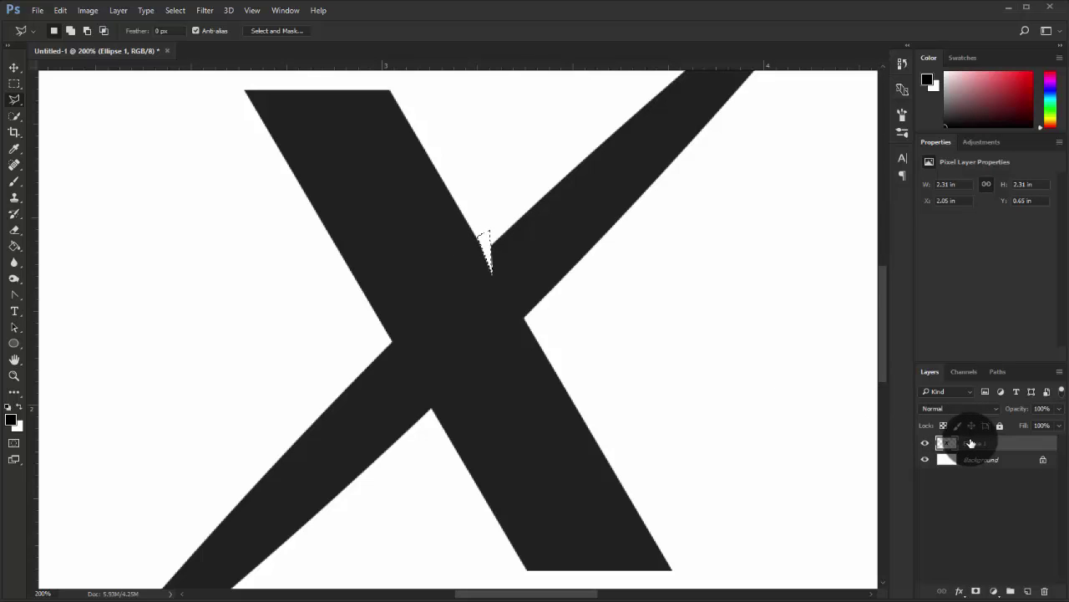
key("ctrl+d")
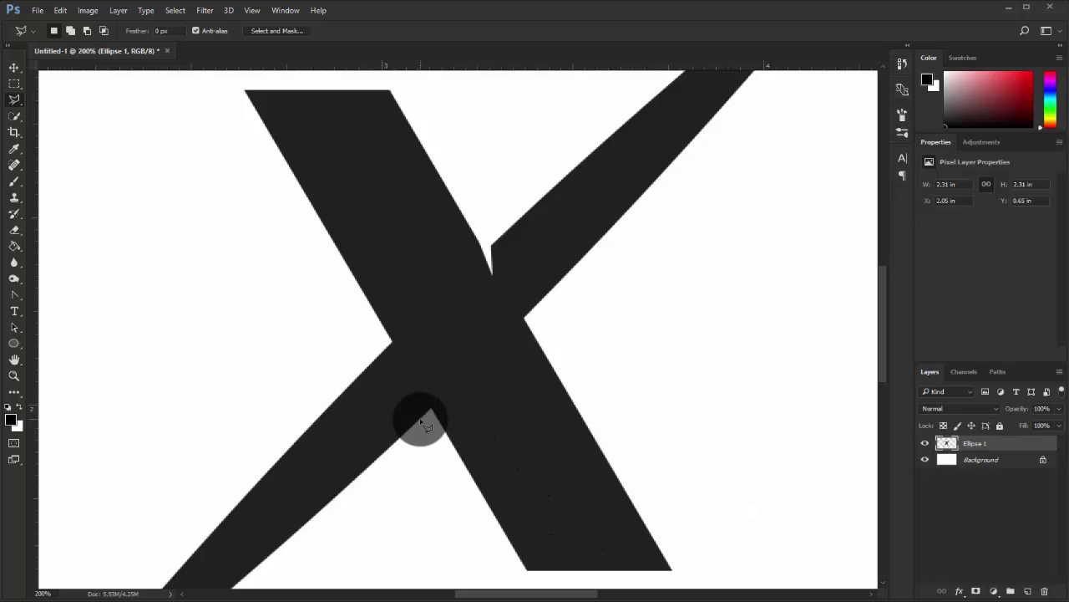
Outline and remove a notch at the lower crossing, then zoom back out
left_click(424, 415)
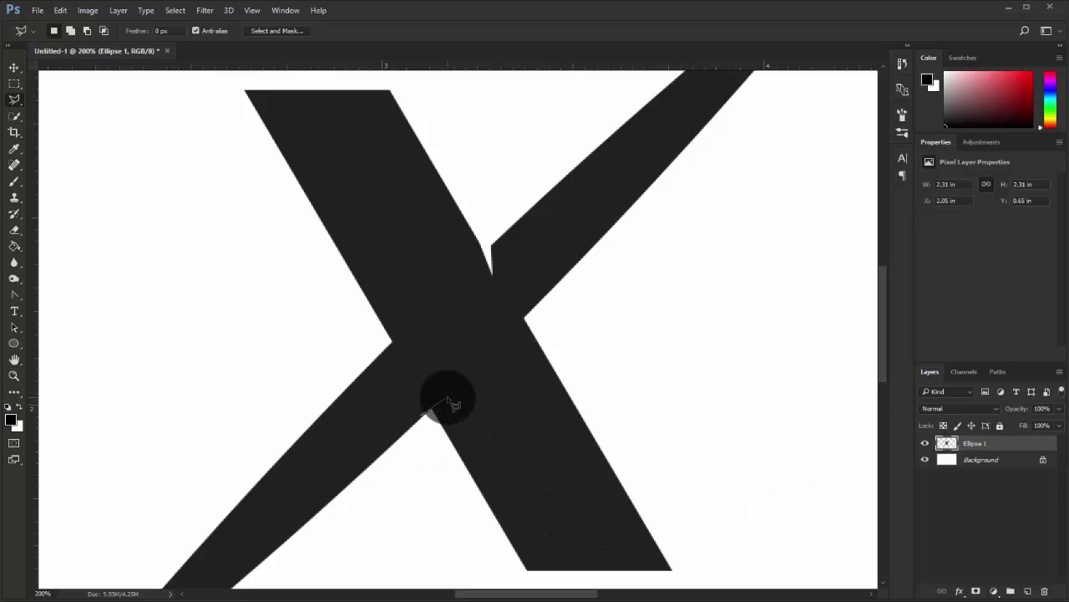
left_click(440, 421)
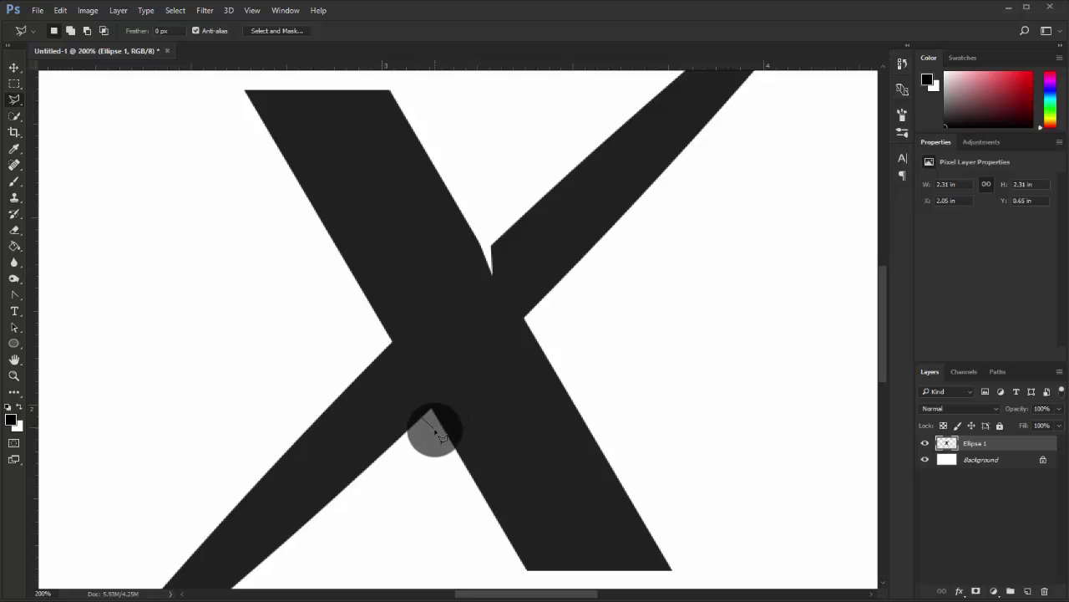
left_click(449, 412)
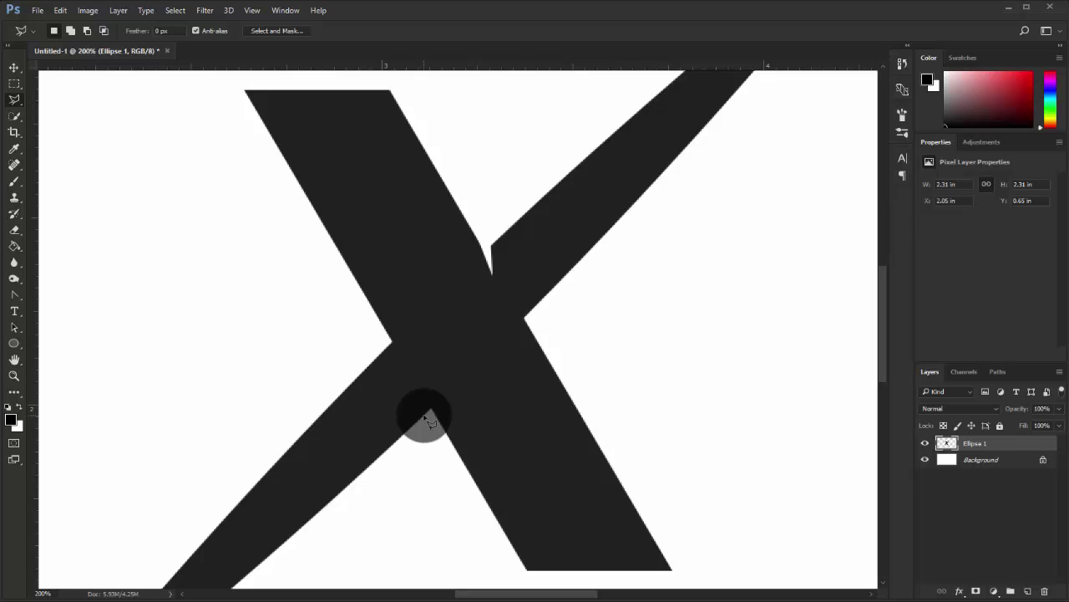
left_click(431, 414)
left_click(452, 388)
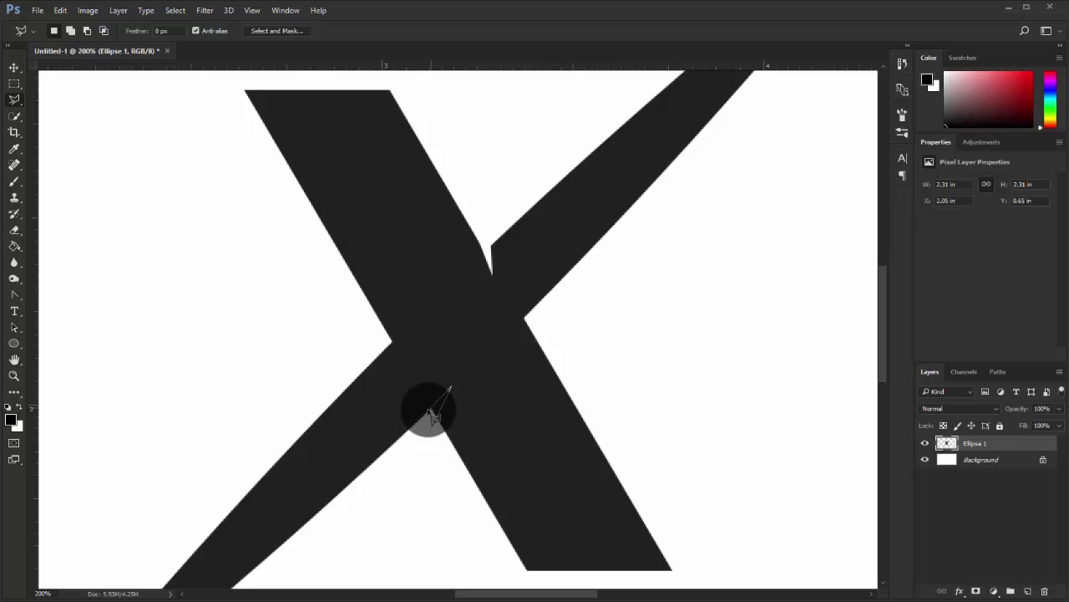
left_click(429, 415)
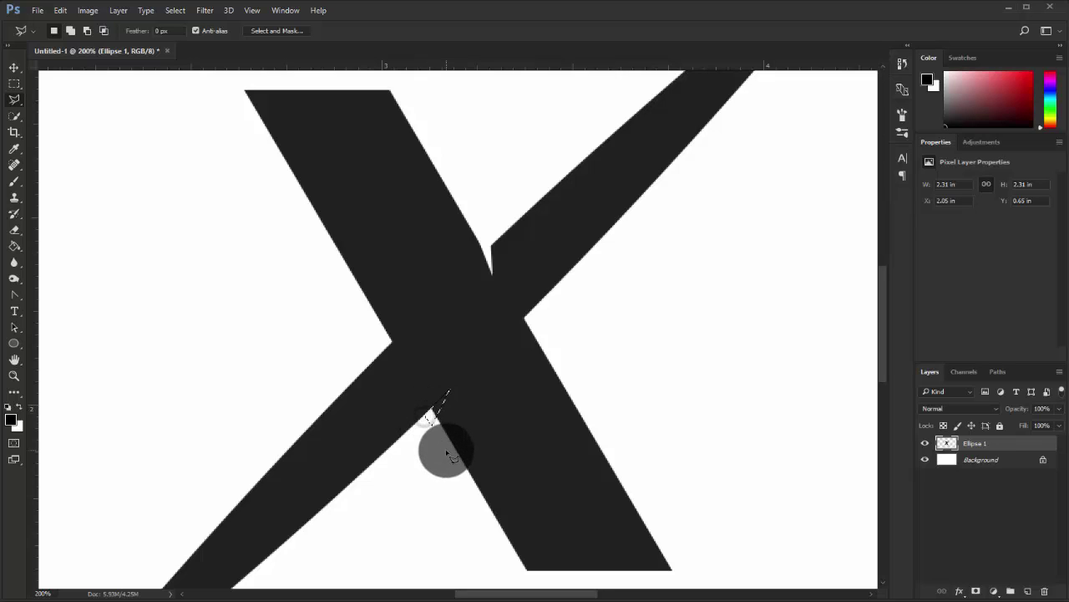
key("ctrl+d")
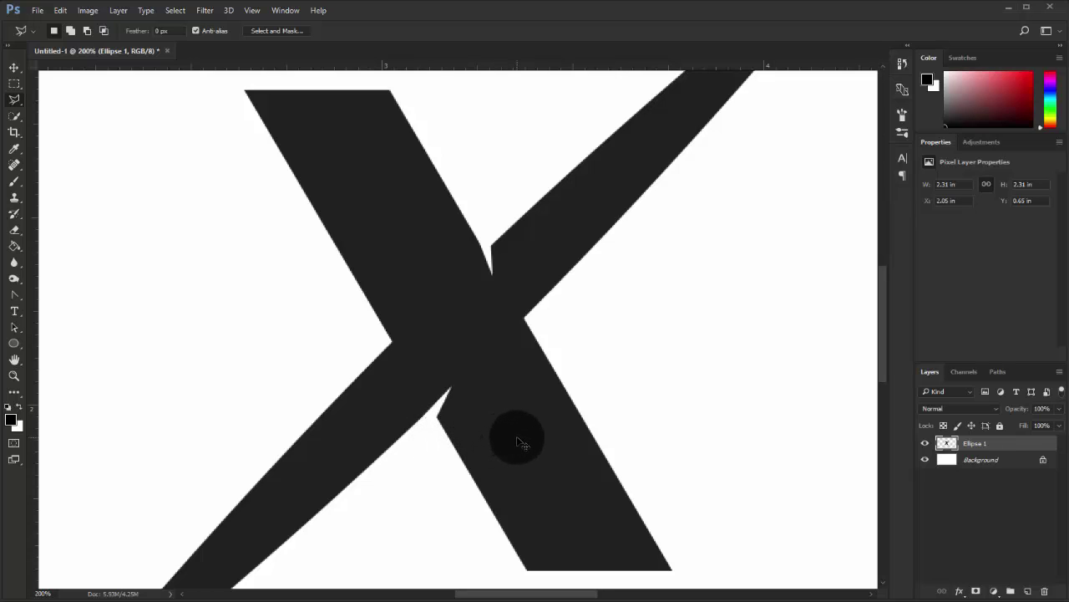
key("ctrl+minus")
key("ctrl+minus")
Step back to the Polygonal Lasso state in the History panel
key("ctrl+plus")
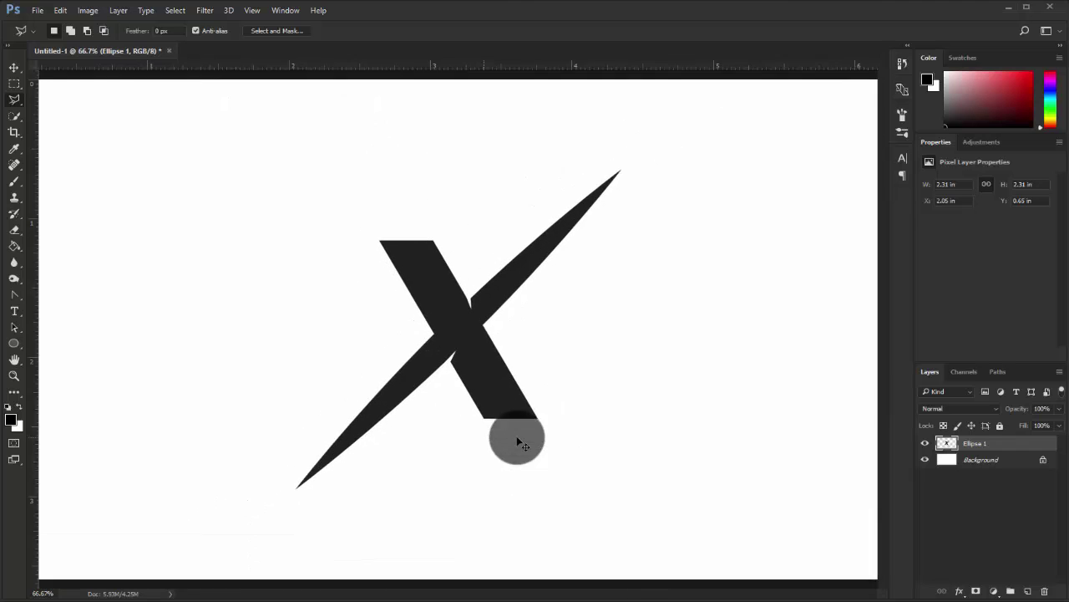
key("ctrl+minus")
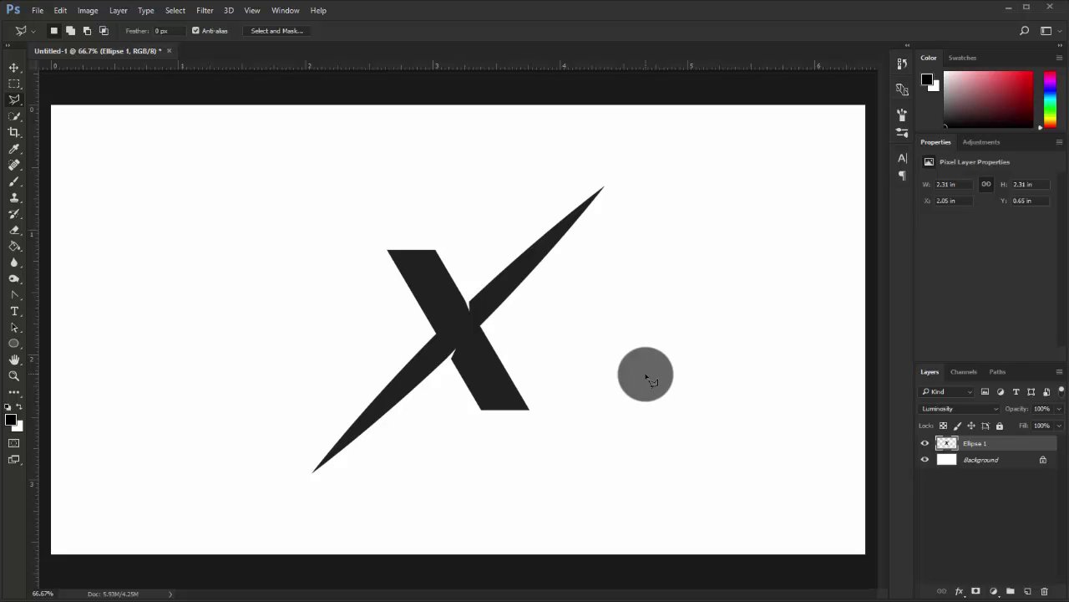
key("ctrl+minus")
key("ctrl+minus")
key("ctrl+plus")
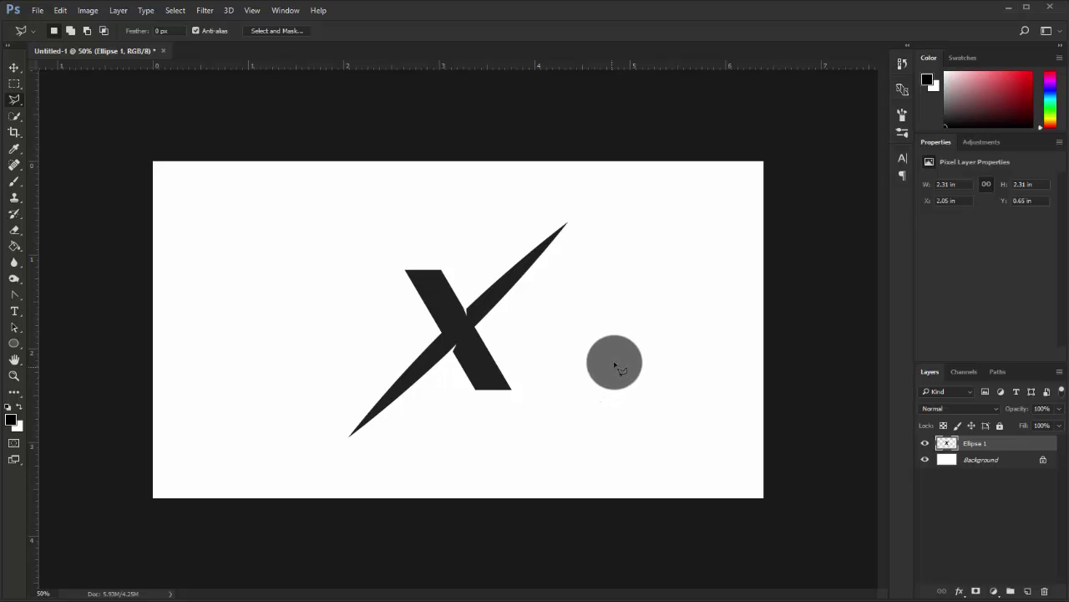
left_click(909, 48)
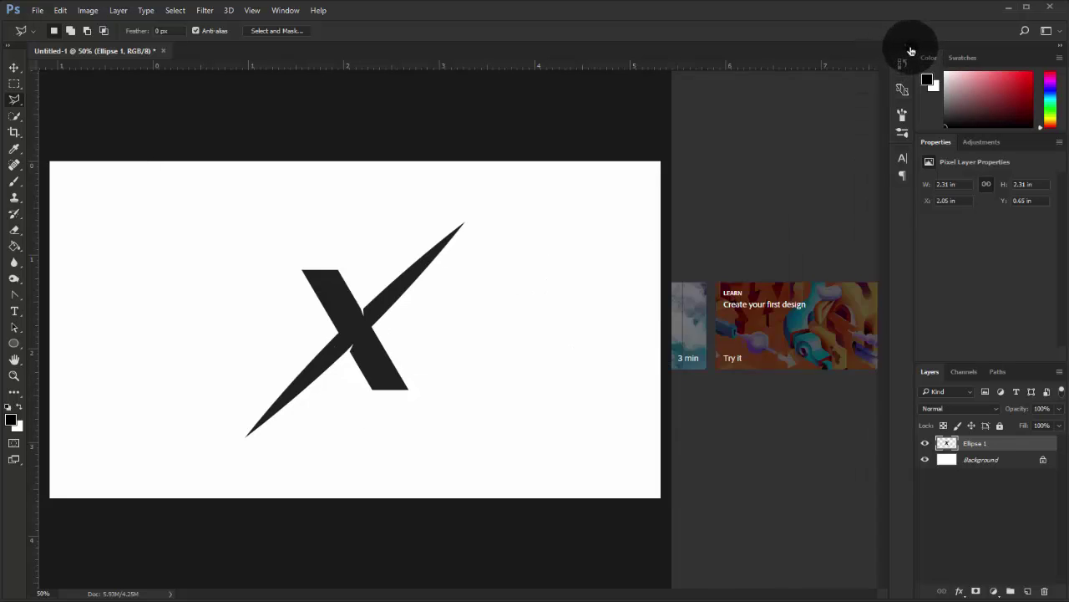
left_click(738, 171)
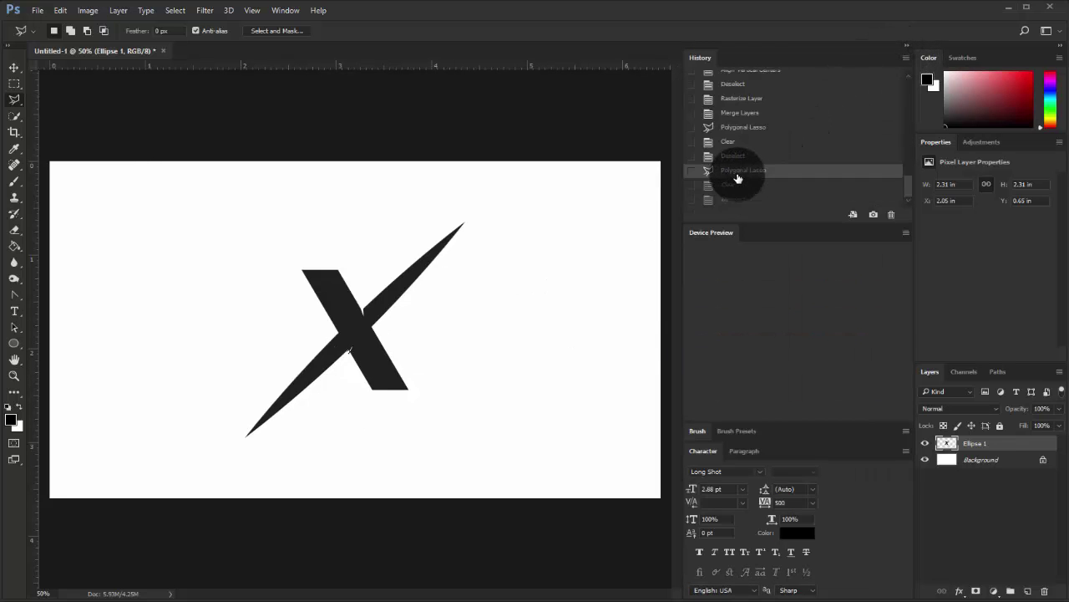
left_click(911, 48)
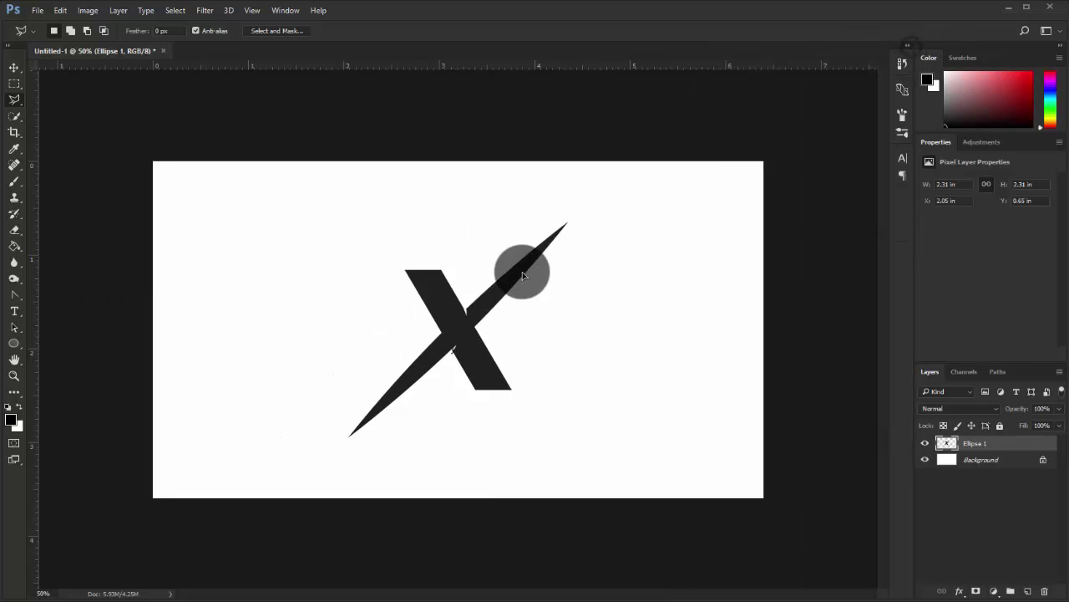
Outline and delete the sliver where the slash crosses the lower stroke, then zoom out
right_click(505, 320)
left_click(532, 325)
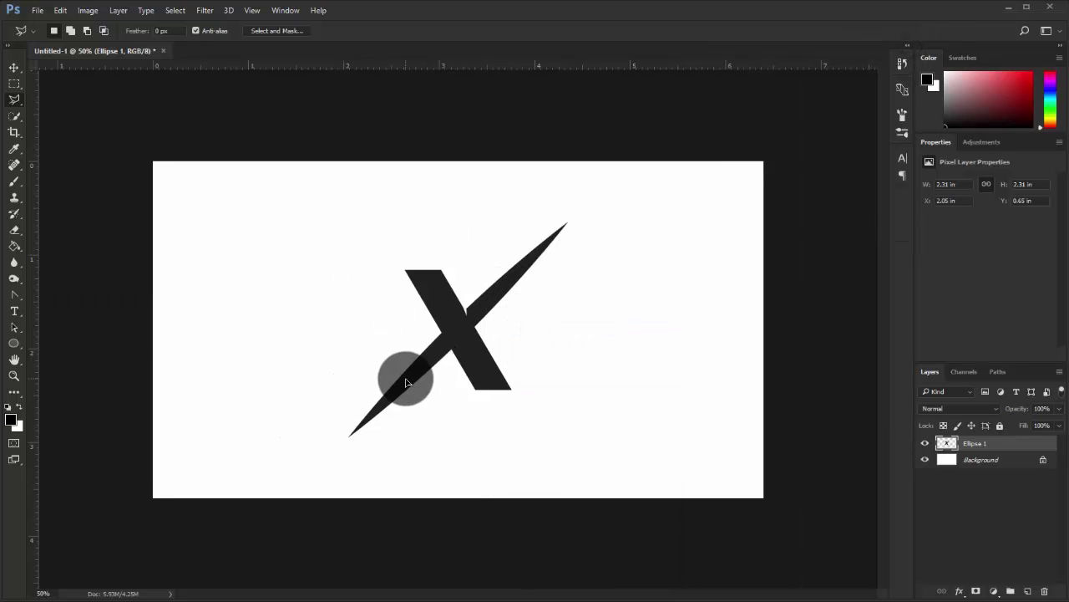
key("ctrl+plus")
key("ctrl+plus")
key("ctrl+plus")
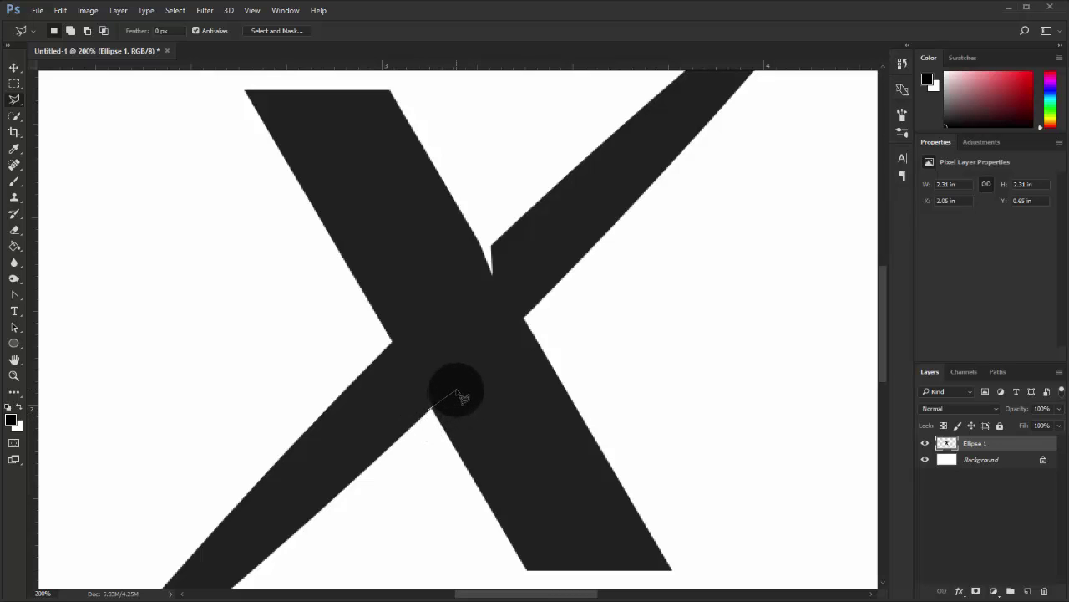
left_click(432, 424)
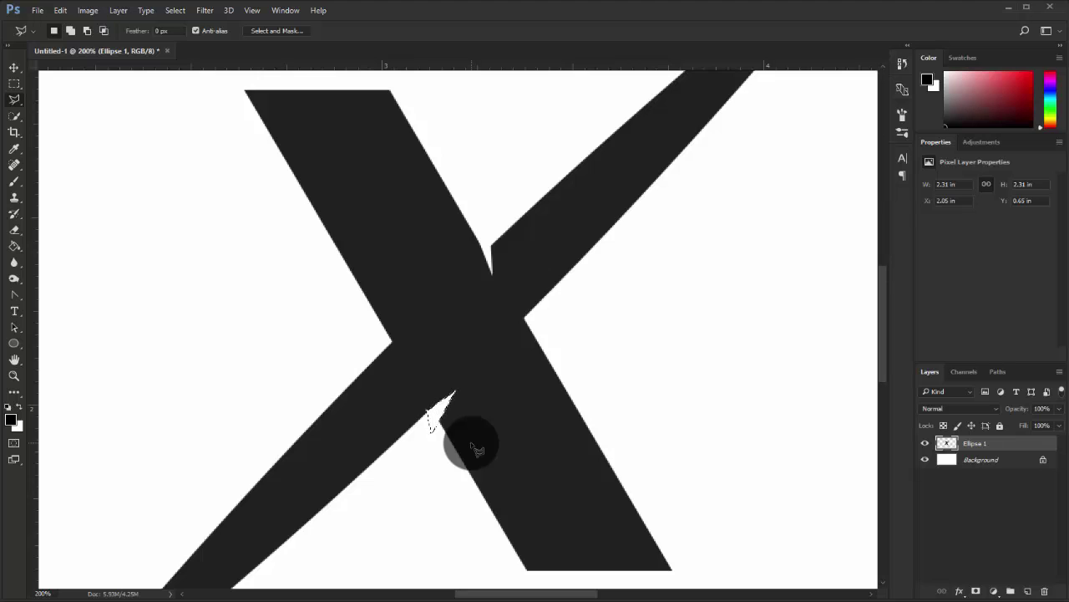
key("ctrl+minus")
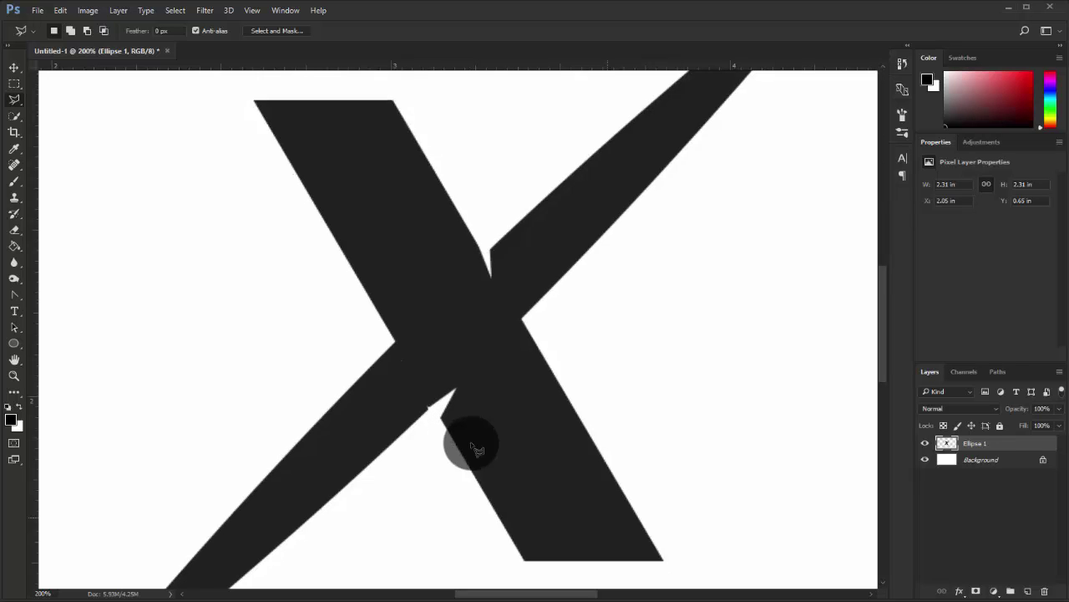
key("ctrl+minus")
key("ctrl+minus")
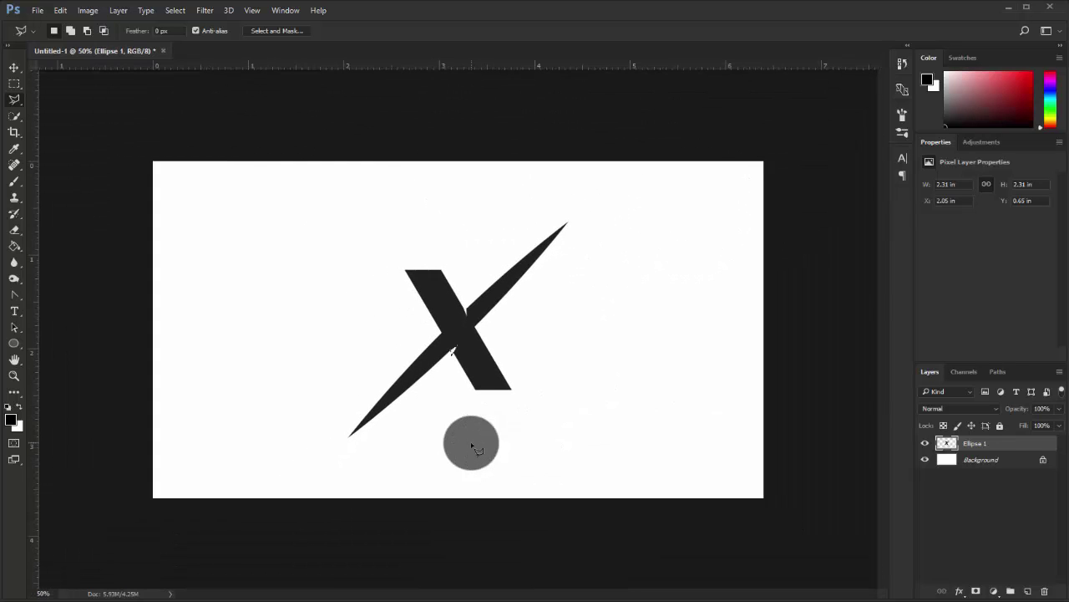
key("ctrl+minus")
key("ctrl+plus")
key("ctrl+plus")
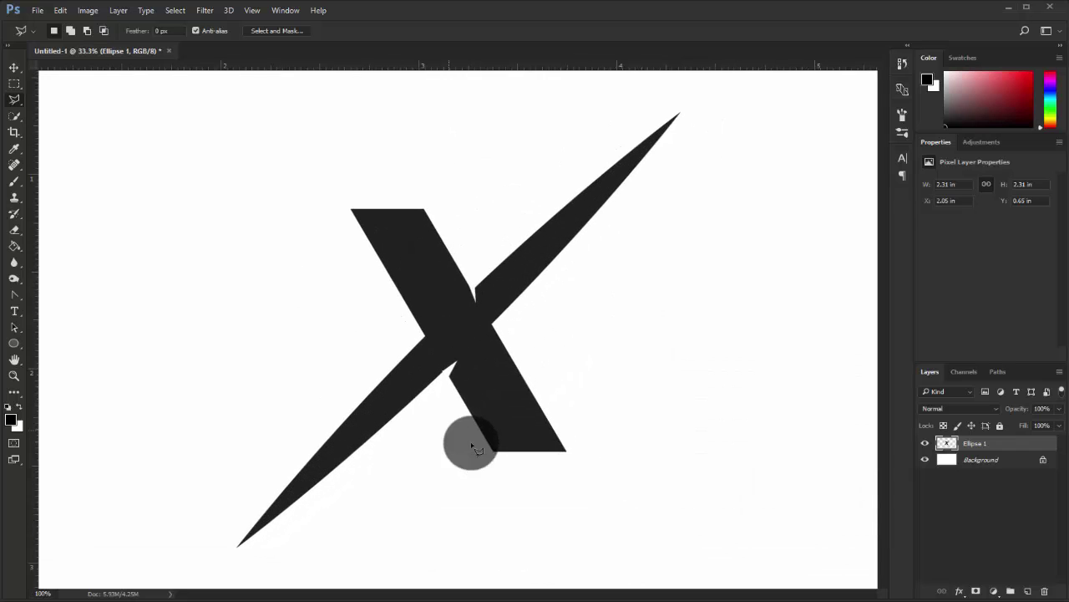
key("ctrl+plus")
key("ctrl+minus")
key("ctrl+minus")
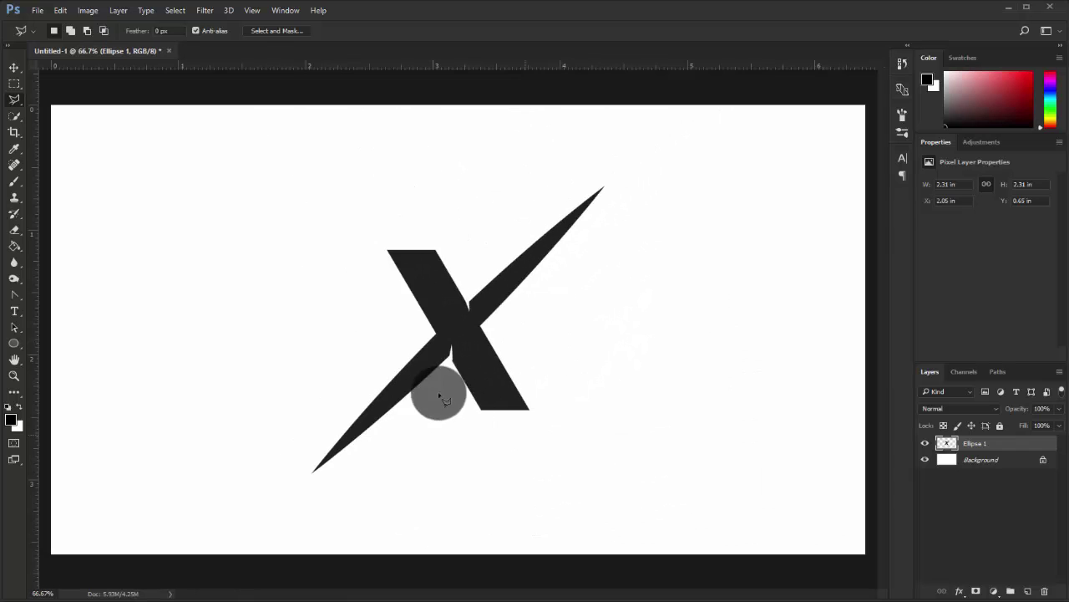
Clear the canvas selection, reset the zoom, and deselect the X layer
left_click(14, 67)
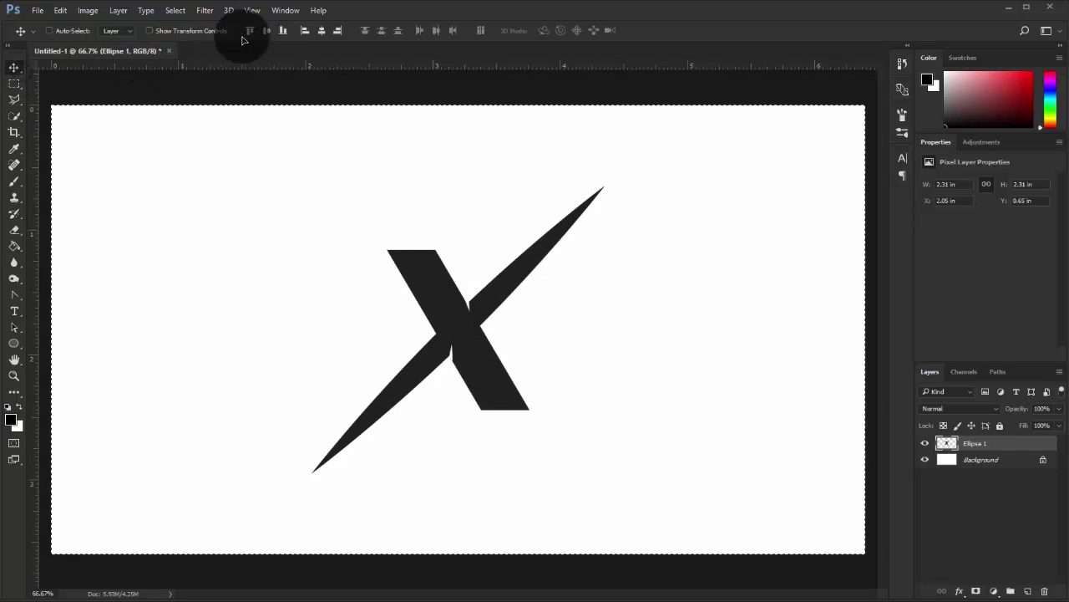
key("ctrl+a")
key("ctrl+d")
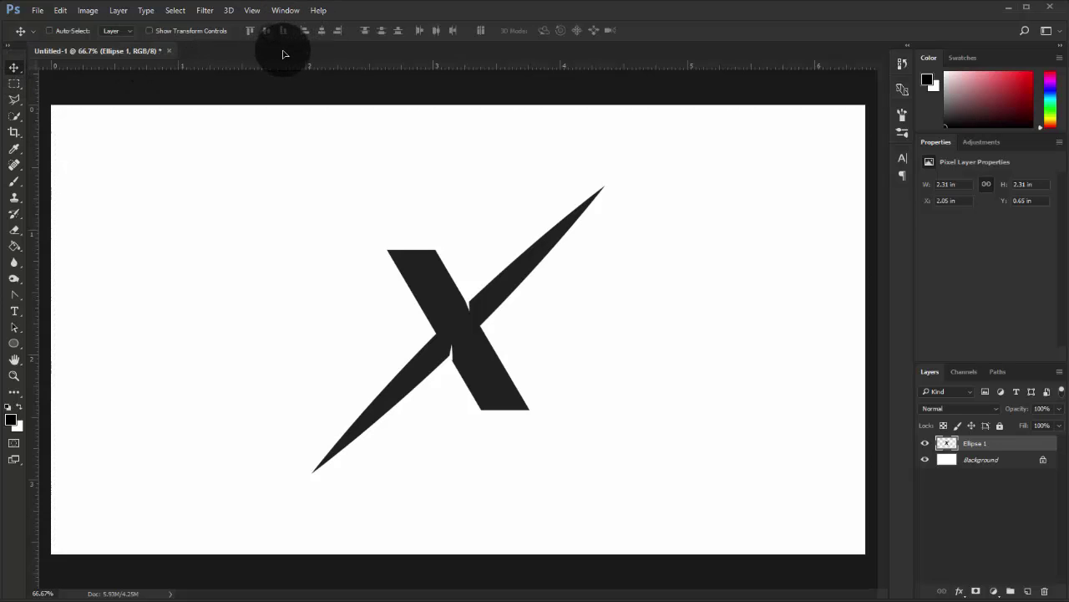
key("ctrl+minus")
key("ctrl+minus")
key("ctrl+plus")
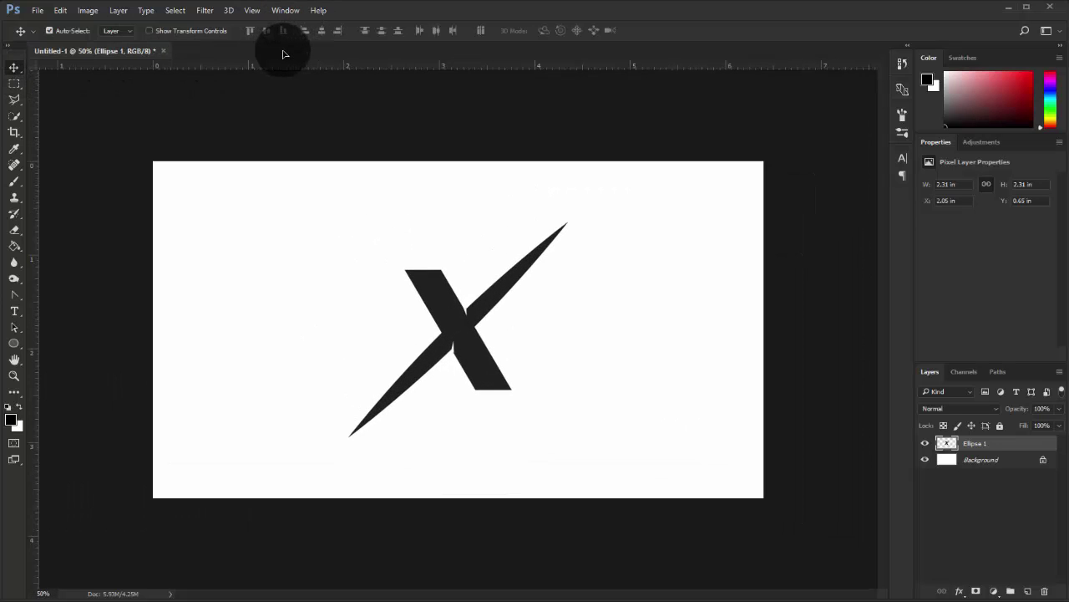
left_click(1007, 483)
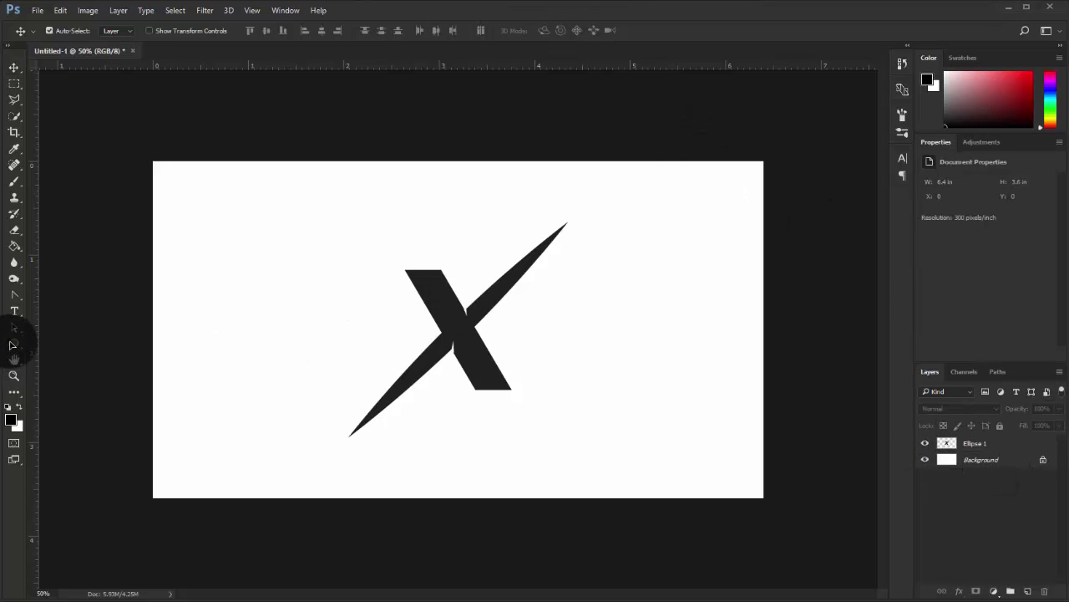
Draw a large 756 px circle over the X with the Ellipse tool
left_click(13, 344)
left_click(163, 31)
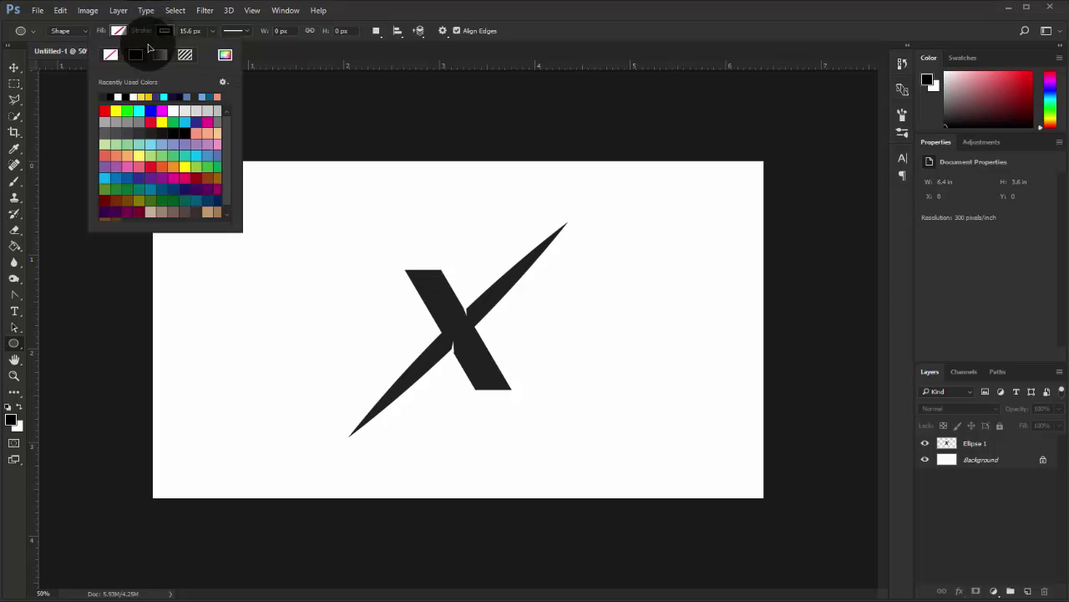
left_click(111, 55)
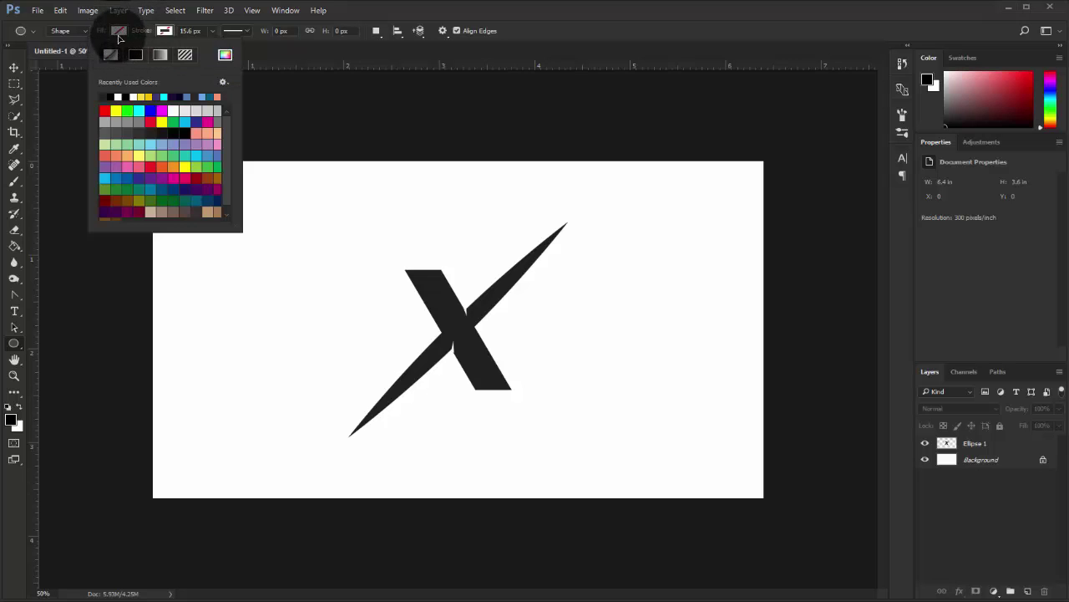
left_click(119, 34)
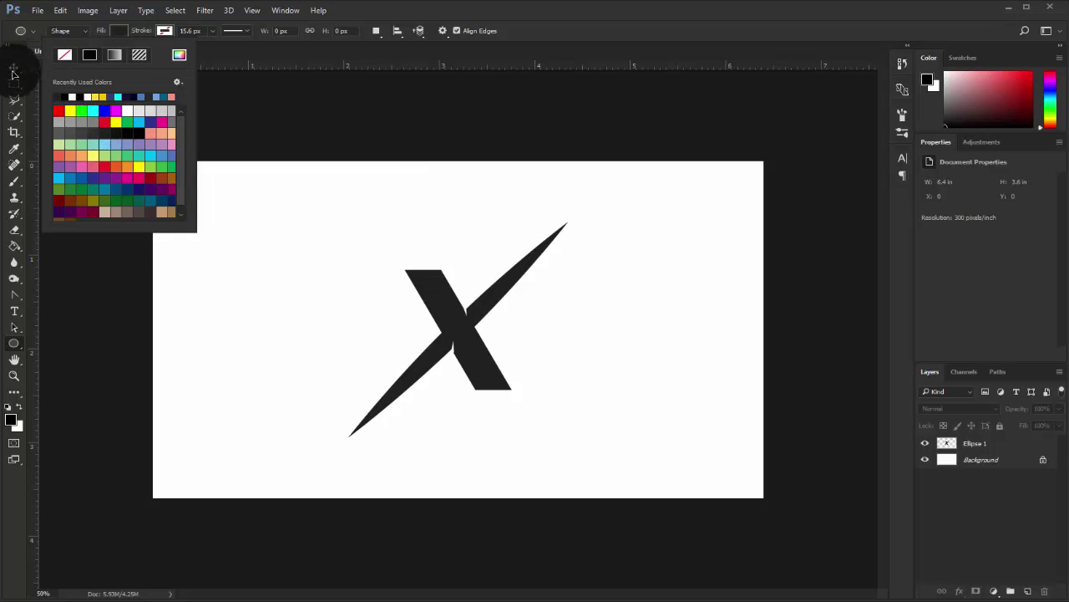
left_click(14, 343)
left_click_drag(320, 287, 385, 224)
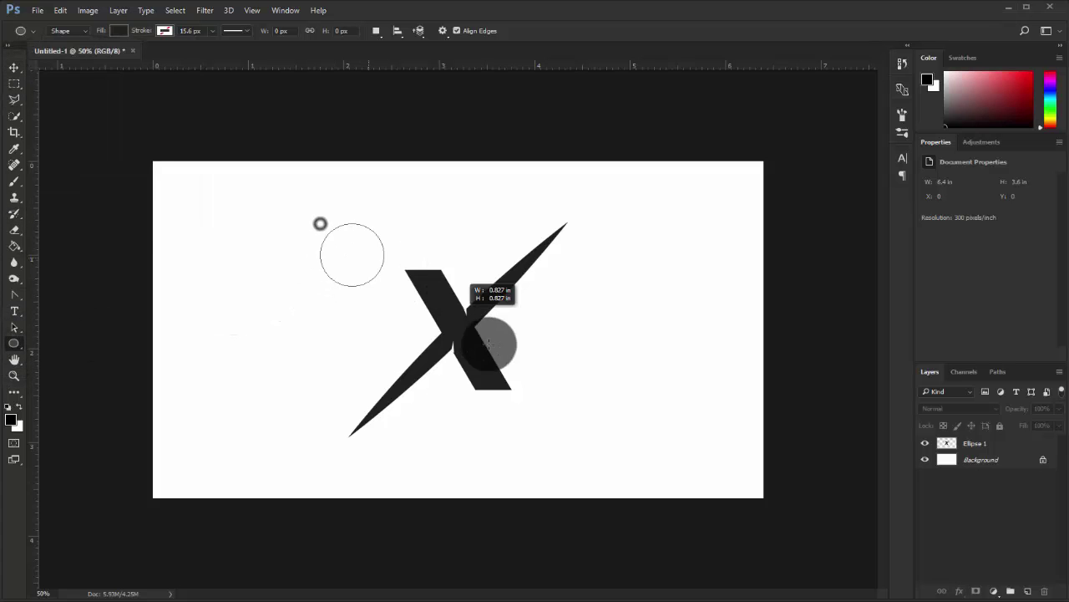
left_click_drag(490, 342, 625, 436)
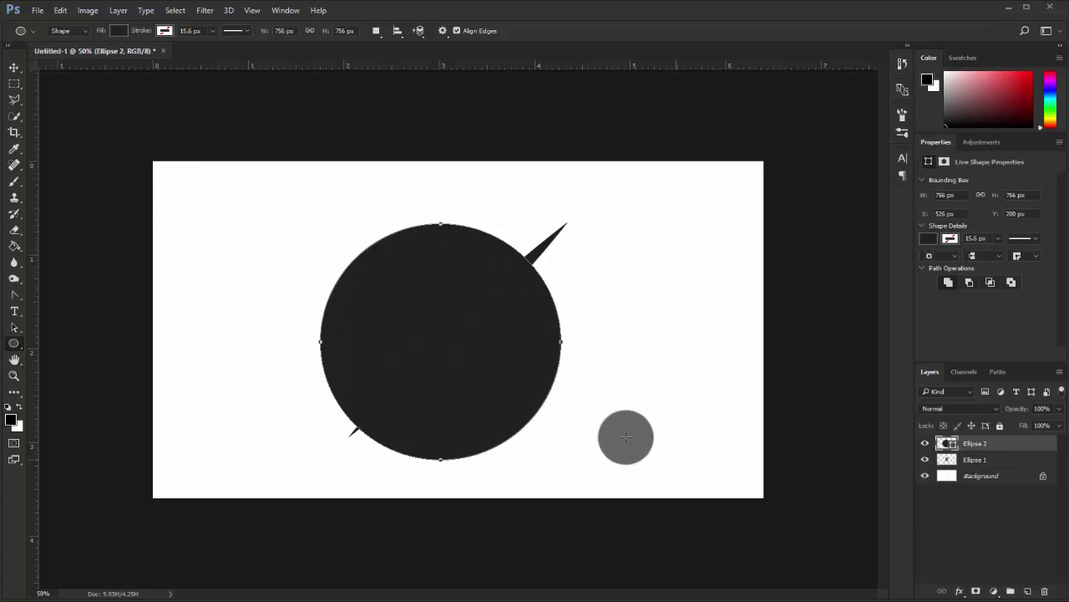
Centre the circle horizontally and vertically on the canvas
left_click(23, 71)
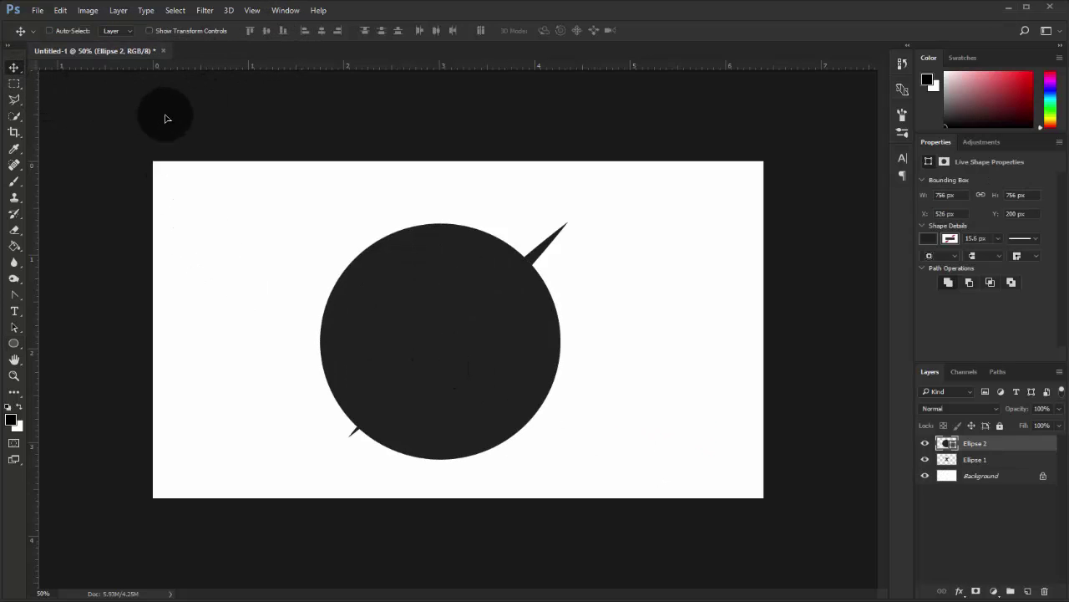
key("ctrl+a")
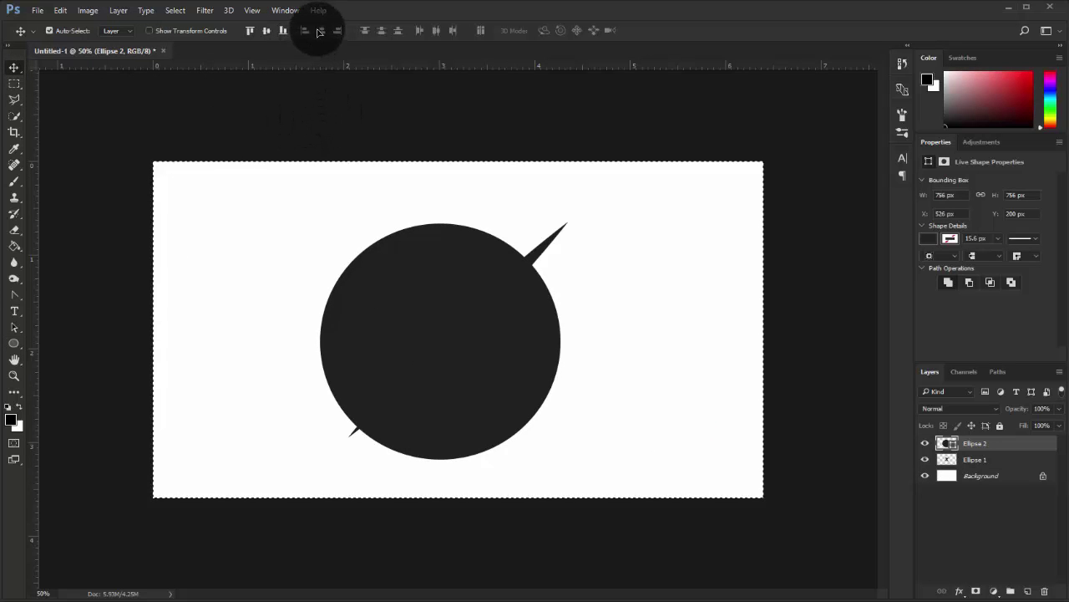
left_click(321, 30)
left_click(268, 32)
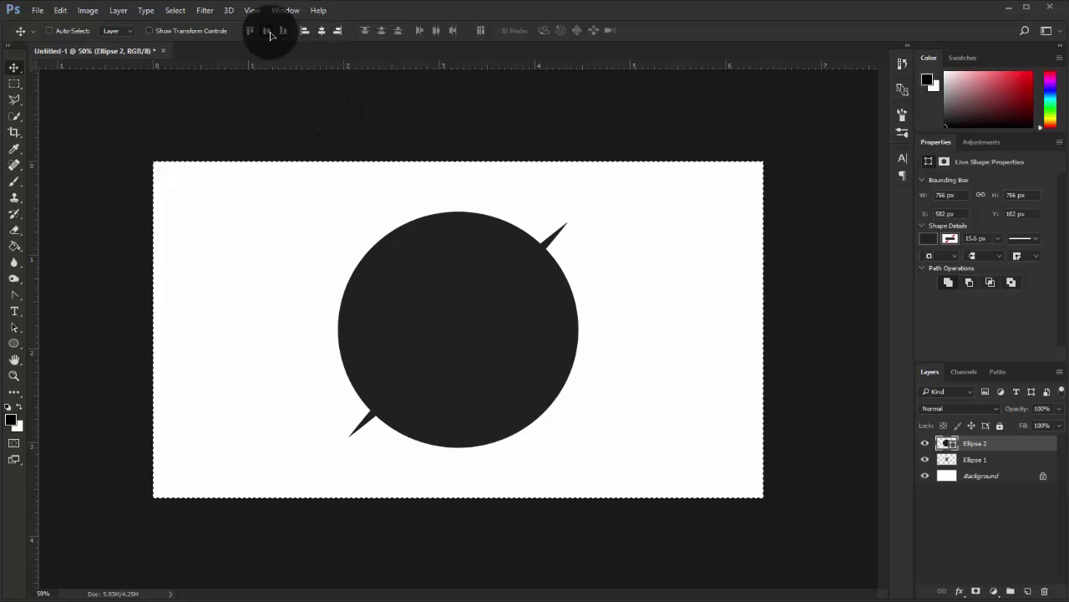
Give the circle a solid dark 15.6 px outline and no fill
left_click(18, 343)
left_click(164, 31)
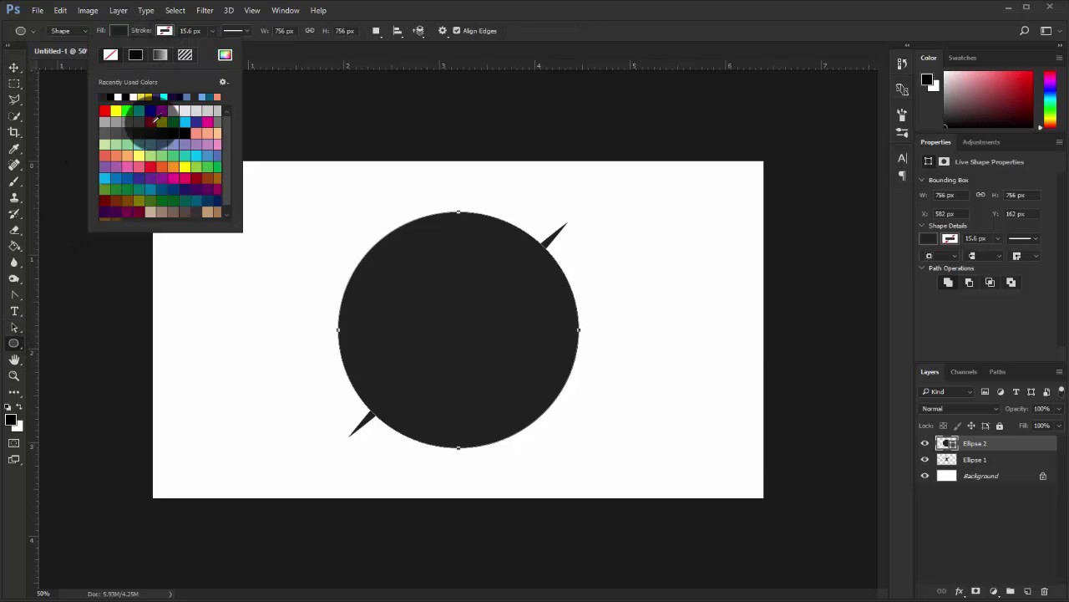
left_click(135, 55)
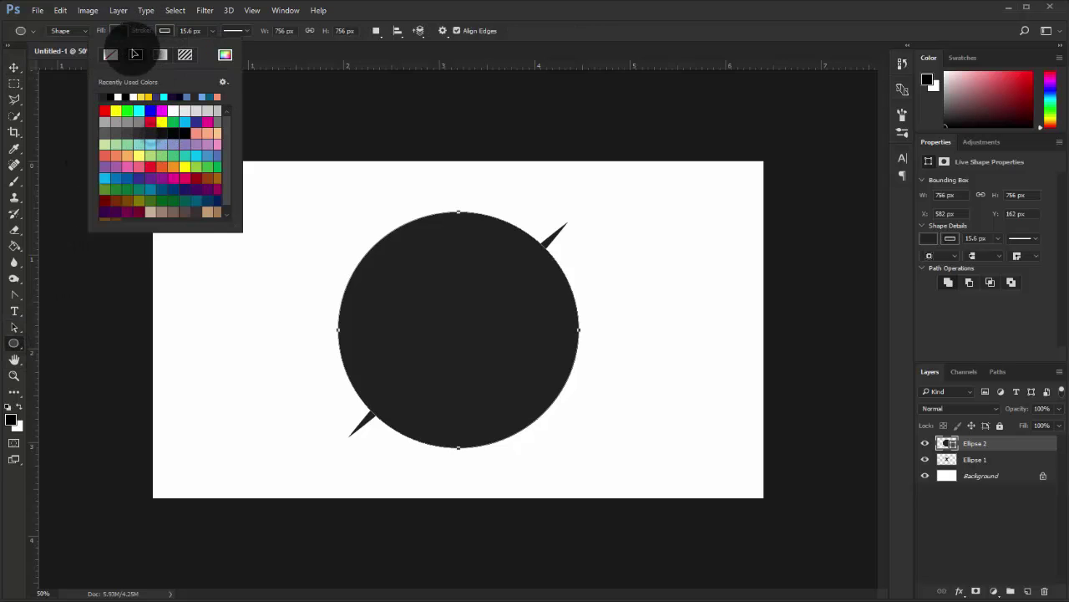
left_click(114, 55)
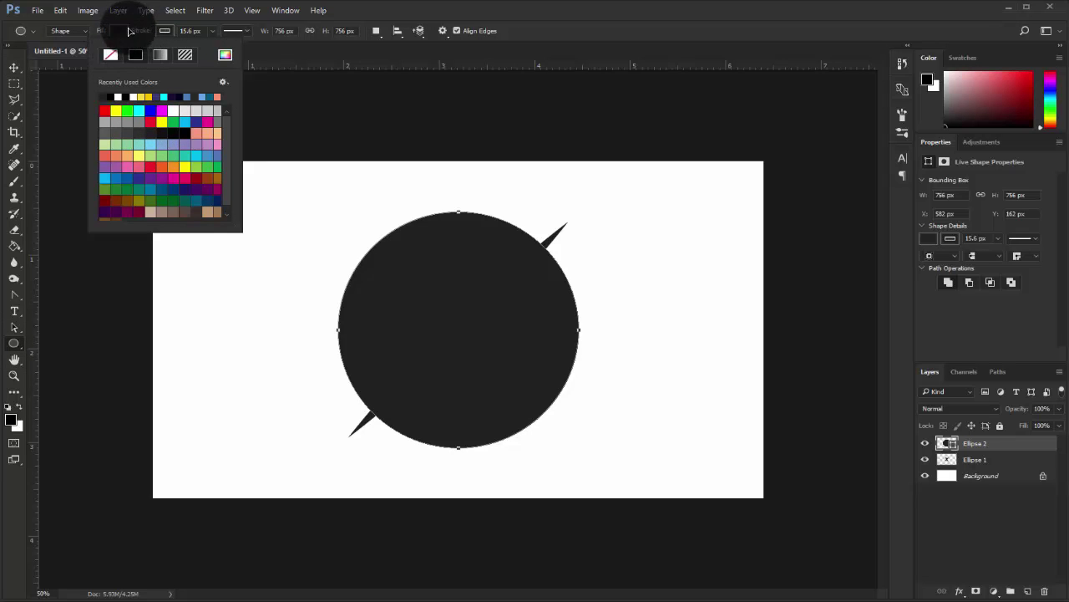
left_click(127, 31)
left_click(65, 54)
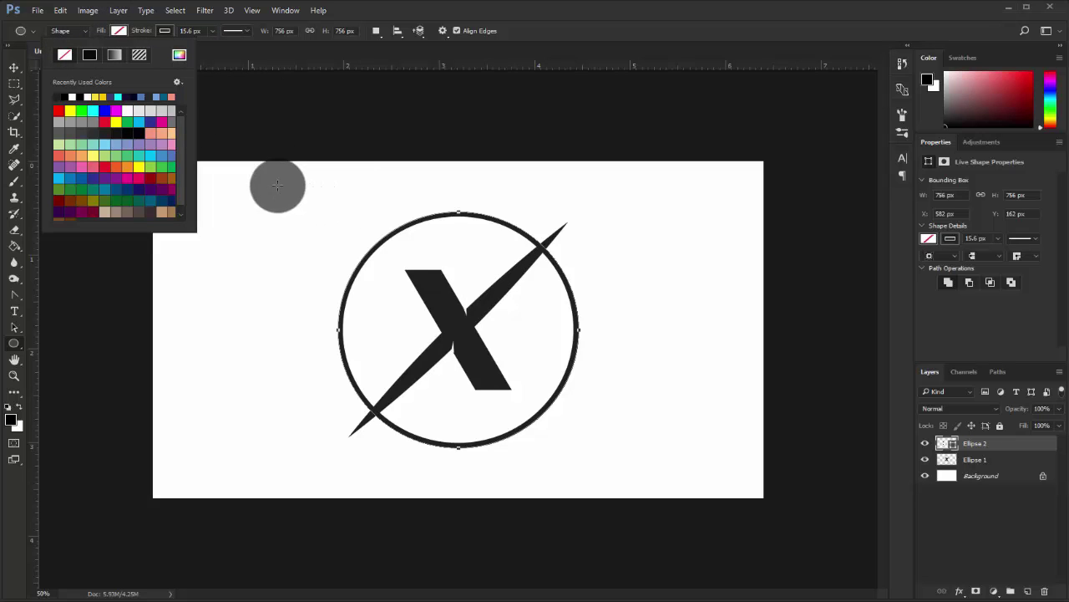
left_click(14, 67)
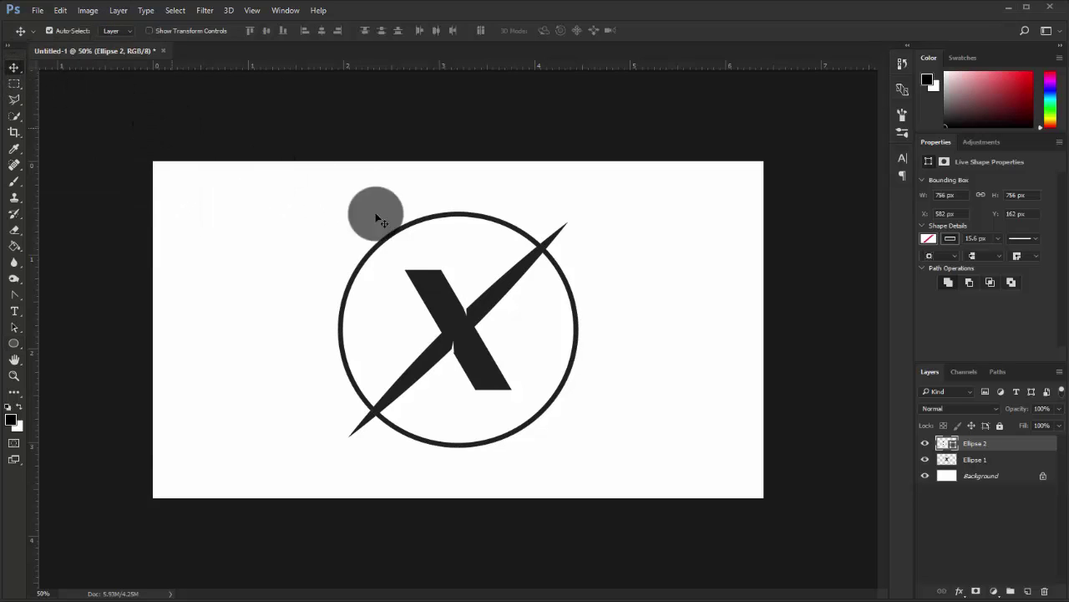
Draw a solid dark 732 px circle slightly smaller than the ring
left_click(1011, 533)
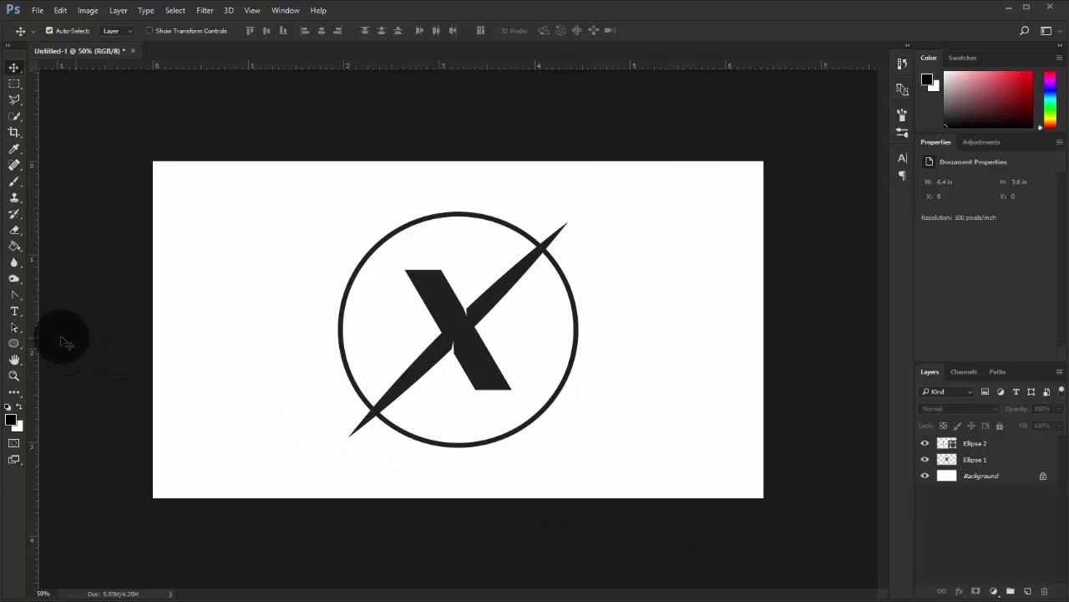
left_click(13, 342)
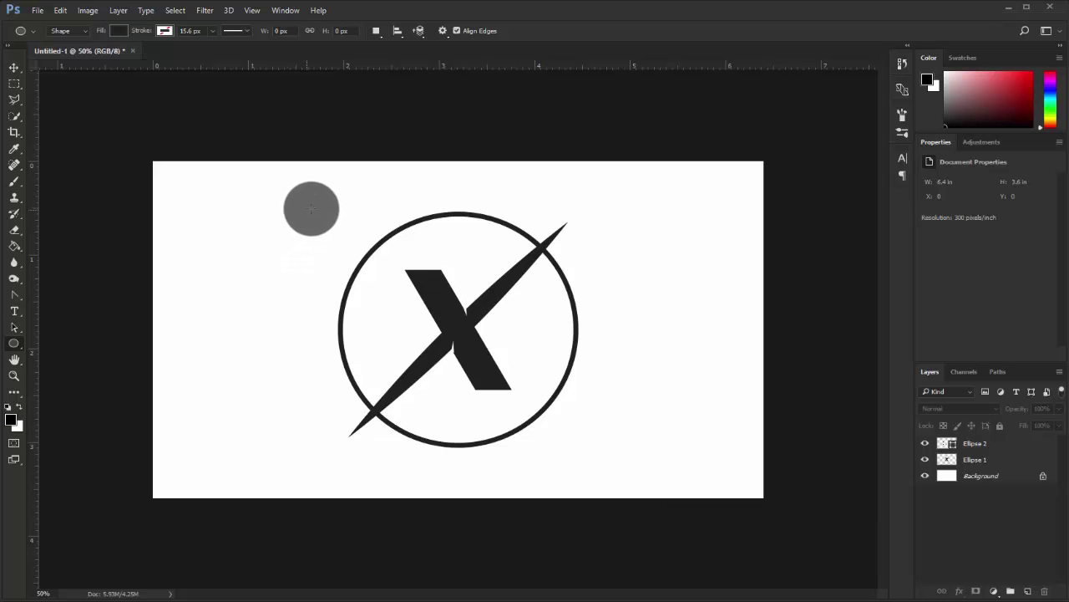
left_click_drag(311, 208, 723, 458)
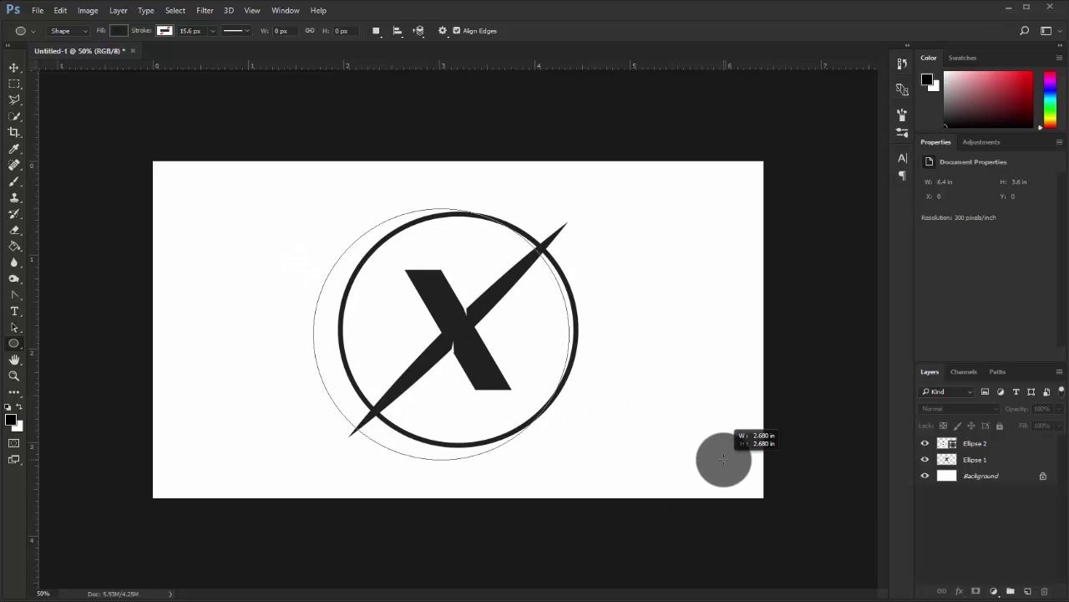
left_click_drag(724, 458, 690, 436)
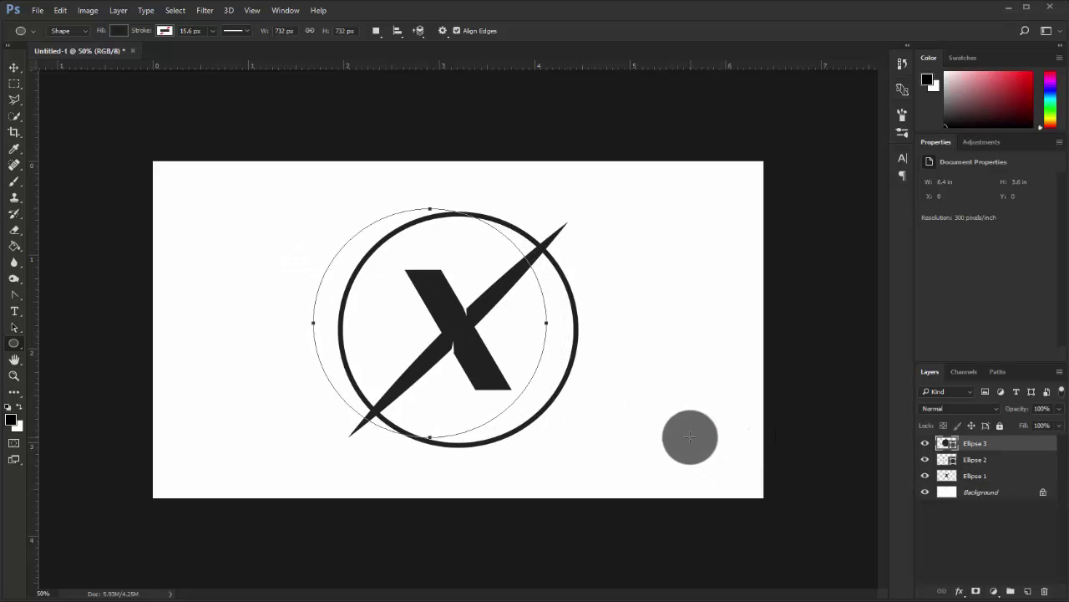
Align the dark circle to the canvas centre and drop the selection
left_click(15, 69)
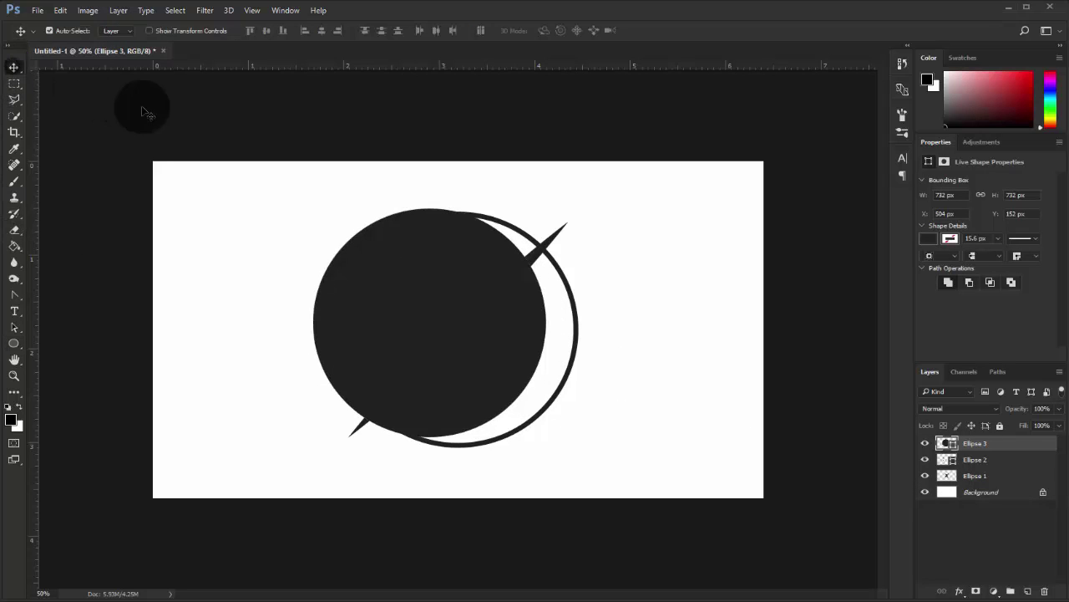
key("ctrl+a")
left_click(305, 31)
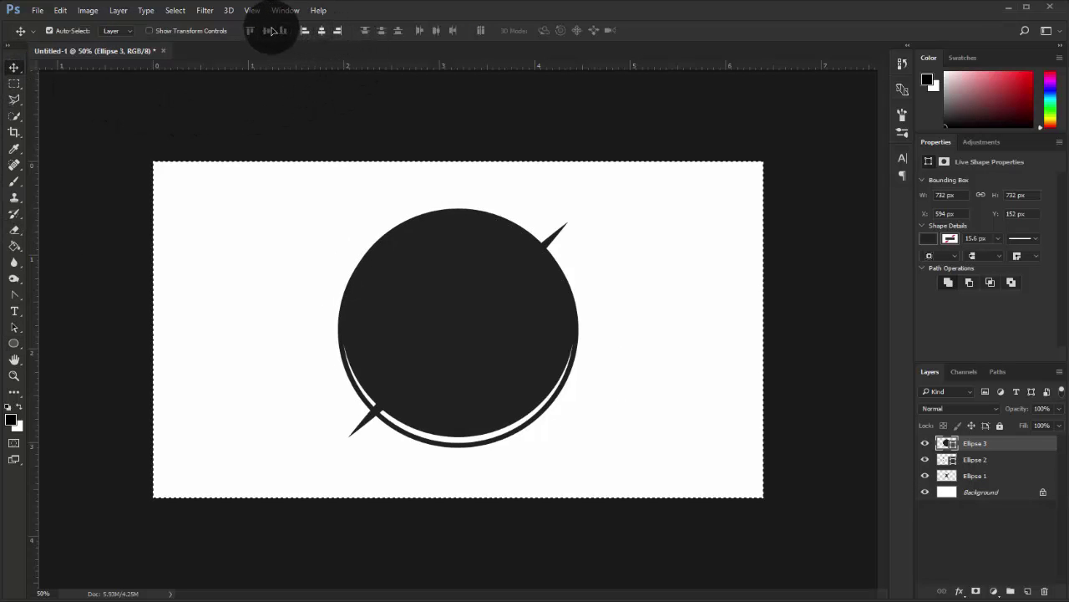
left_click(265, 30)
key("ctrl+d")
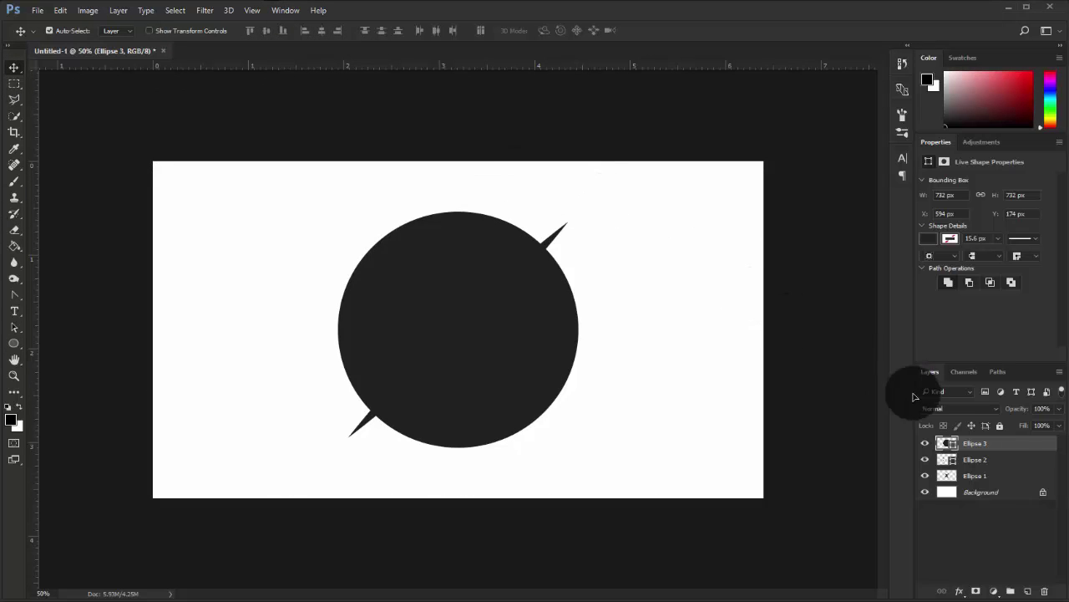
Add a cyan-to-blue linear Gradient Overlay at 90° to the Ellipse 2 ring
right_click(993, 457)
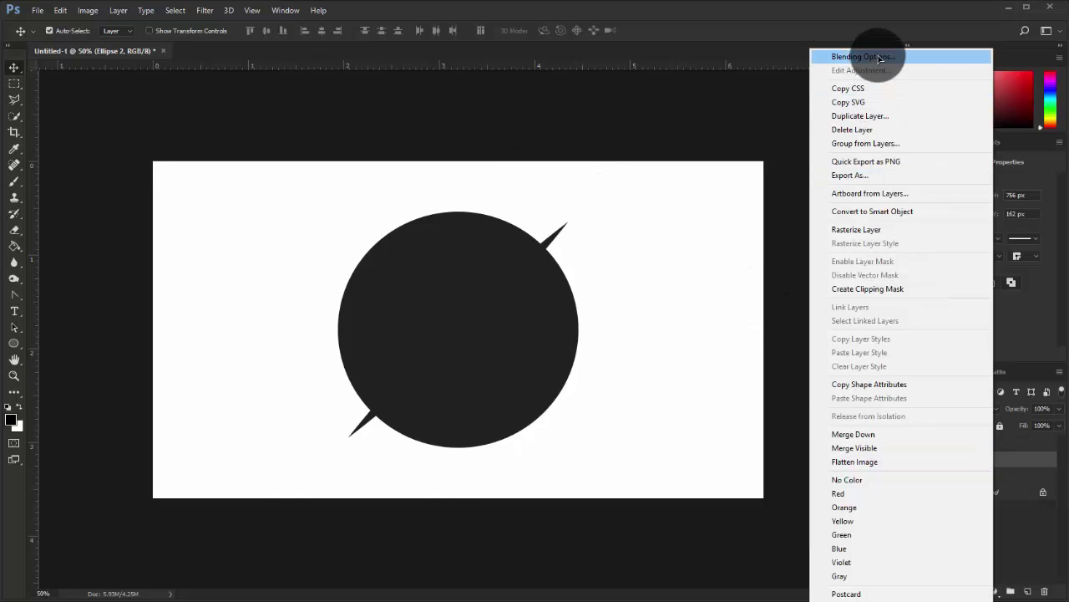
left_click(864, 56)
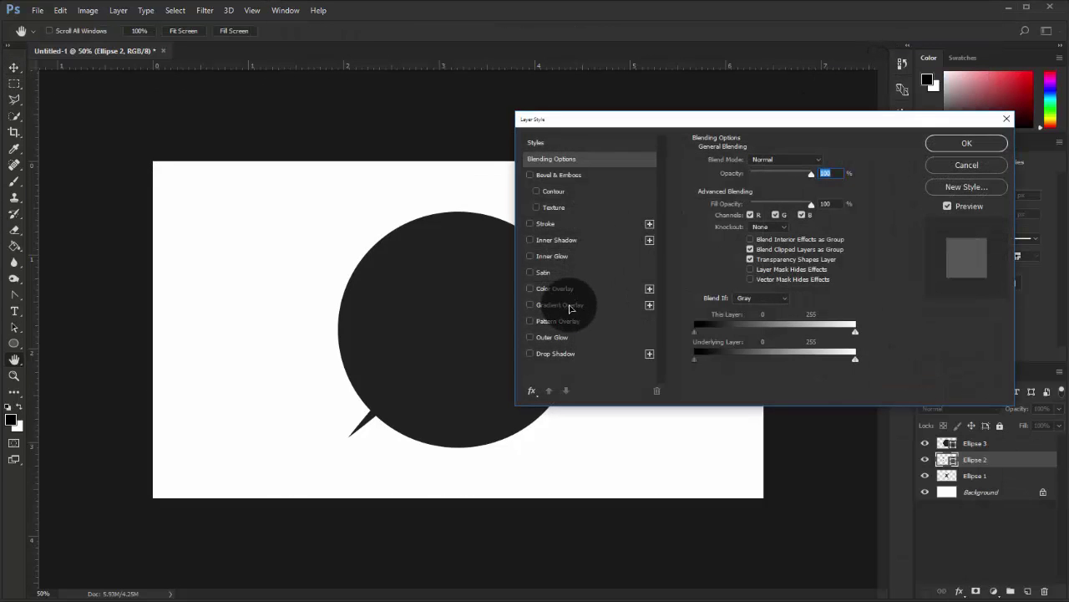
left_click(573, 305)
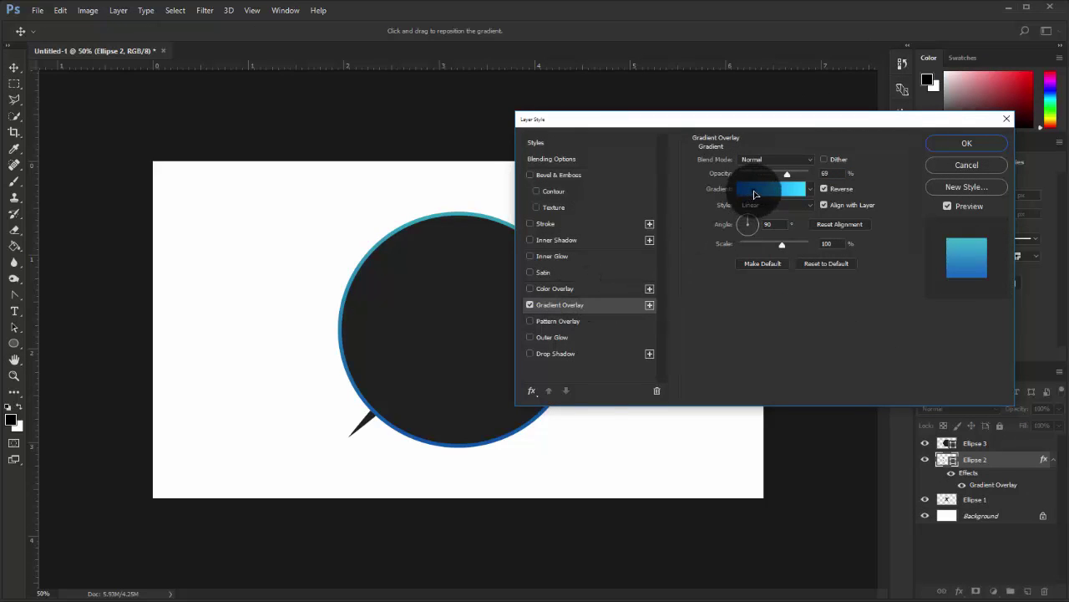
left_click(755, 194)
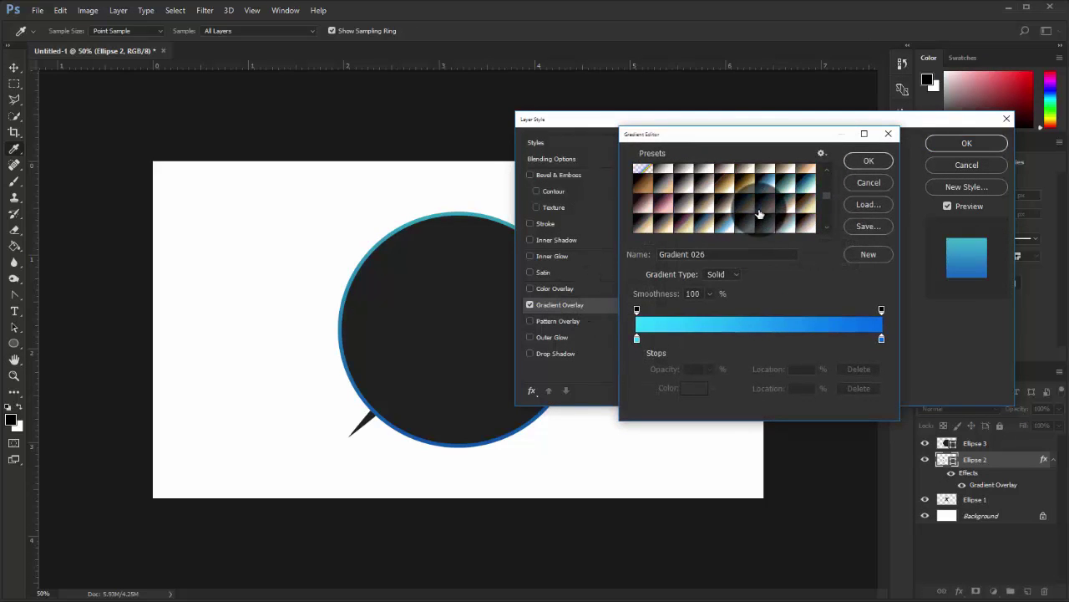
scroll(757, 211, "down", 3)
scroll(760, 210, "down", 3)
scroll(763, 209, "down", 3)
scroll(769, 207, "down", 2)
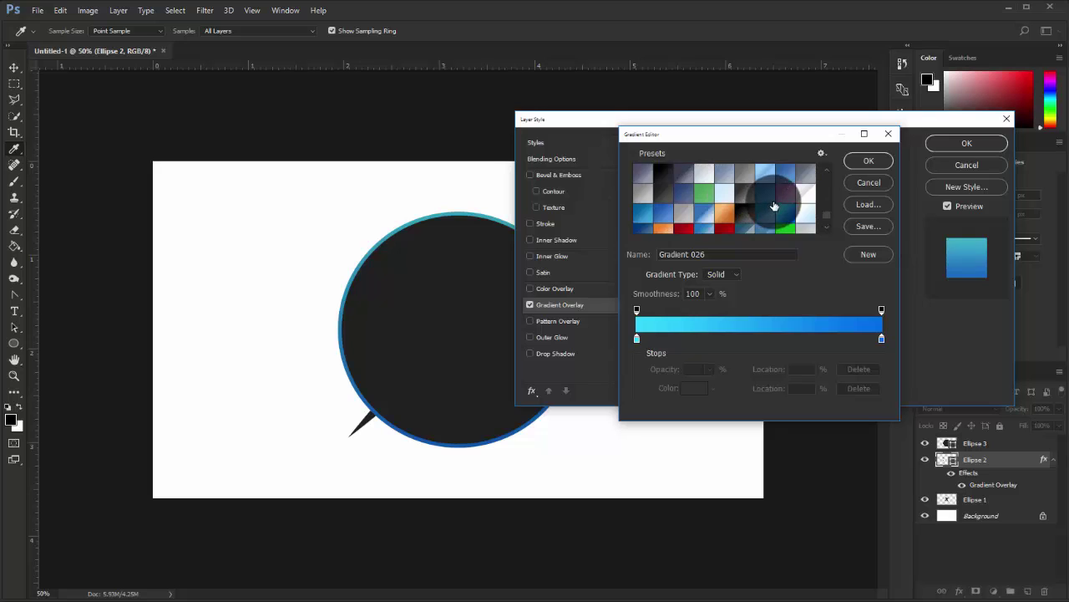
scroll(775, 205, "down", 1)
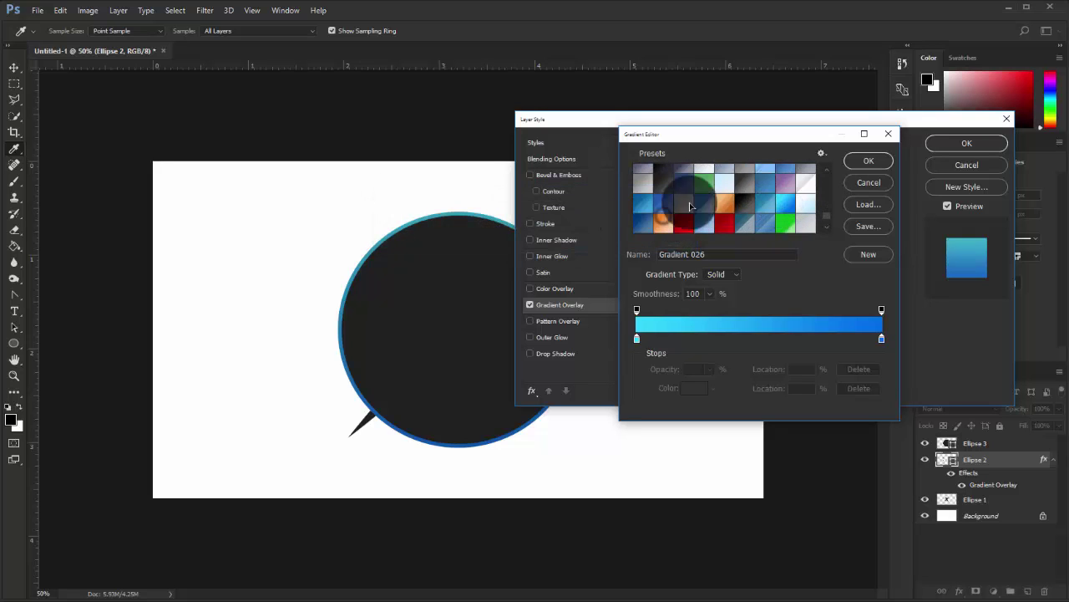
left_click(869, 163)
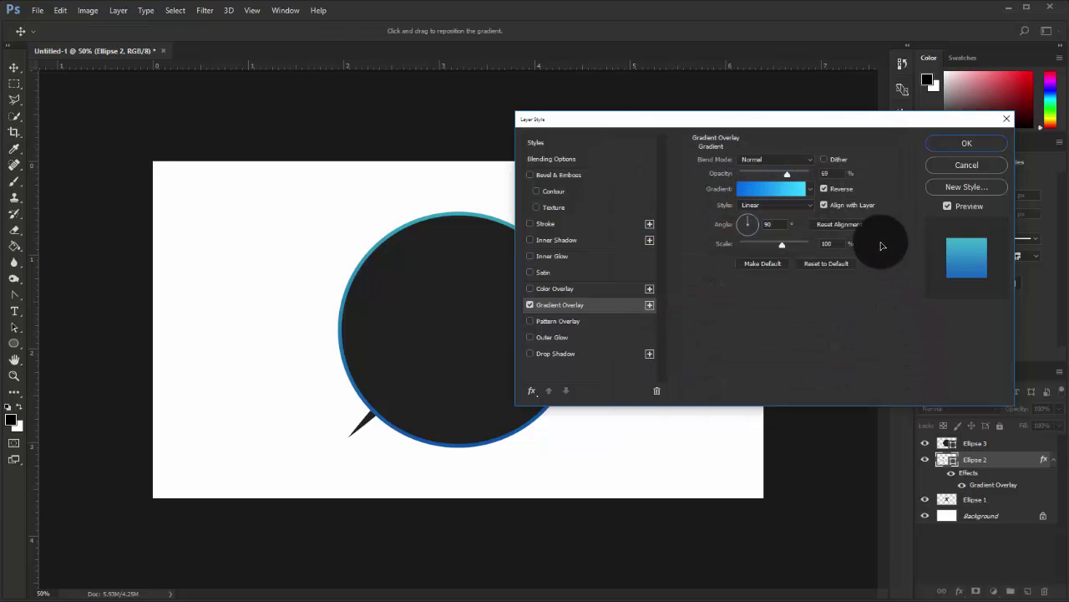
left_click(966, 147)
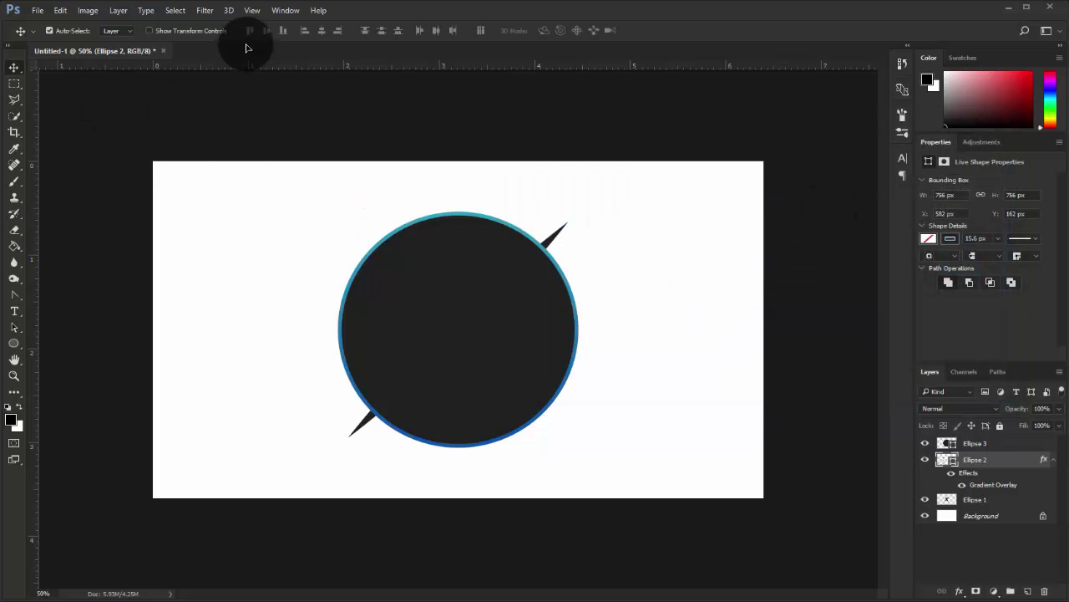
Shrink the Ellipse 2 ring to about 89% using the transform handles
left_click(212, 32)
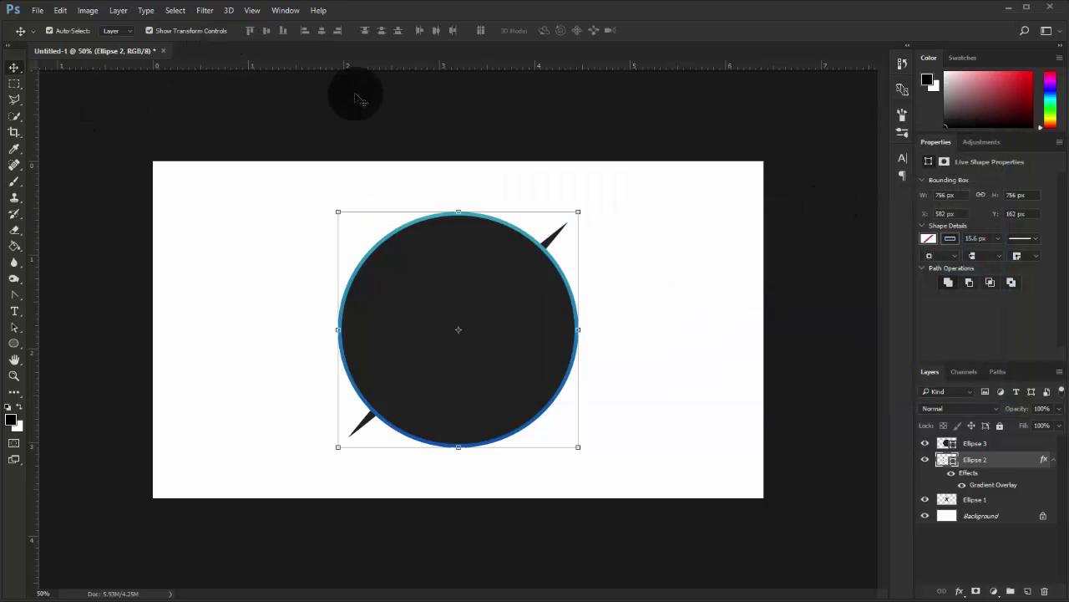
left_click_drag(579, 212, 570, 221)
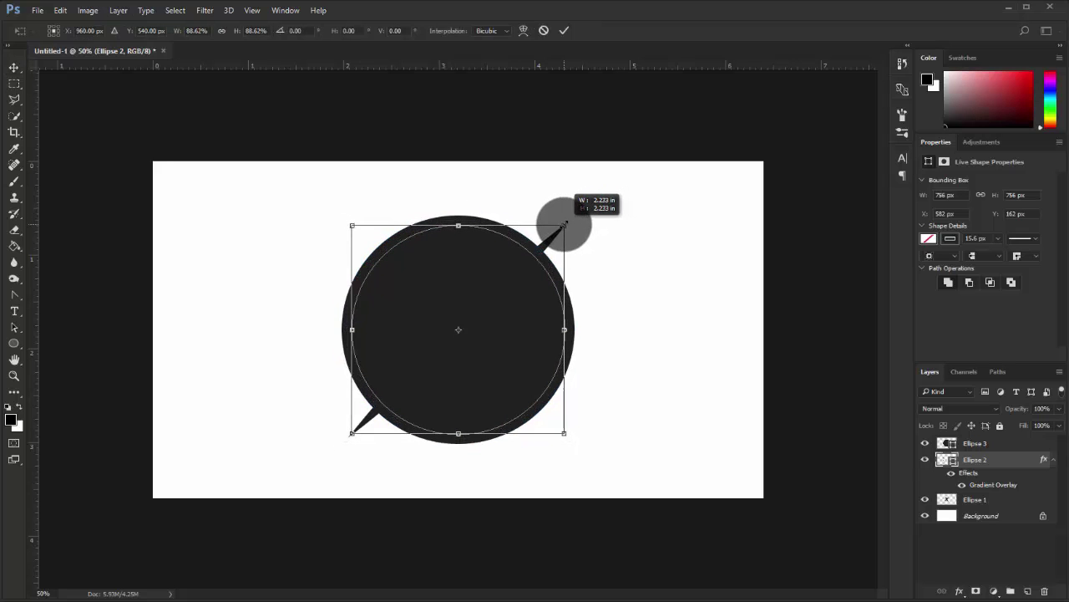
left_click_drag(570, 221, 565, 226)
left_click(566, 31)
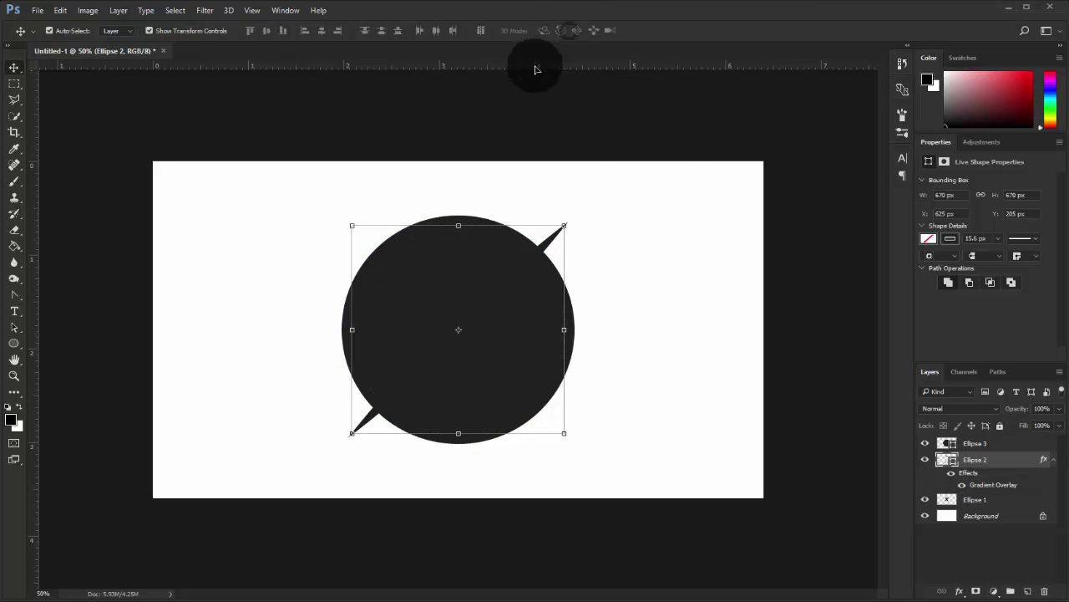
Move Ellipse 2 to the top of the stack and fine-tune it to 691 × 691 px
left_click_drag(973, 460, 973, 441)
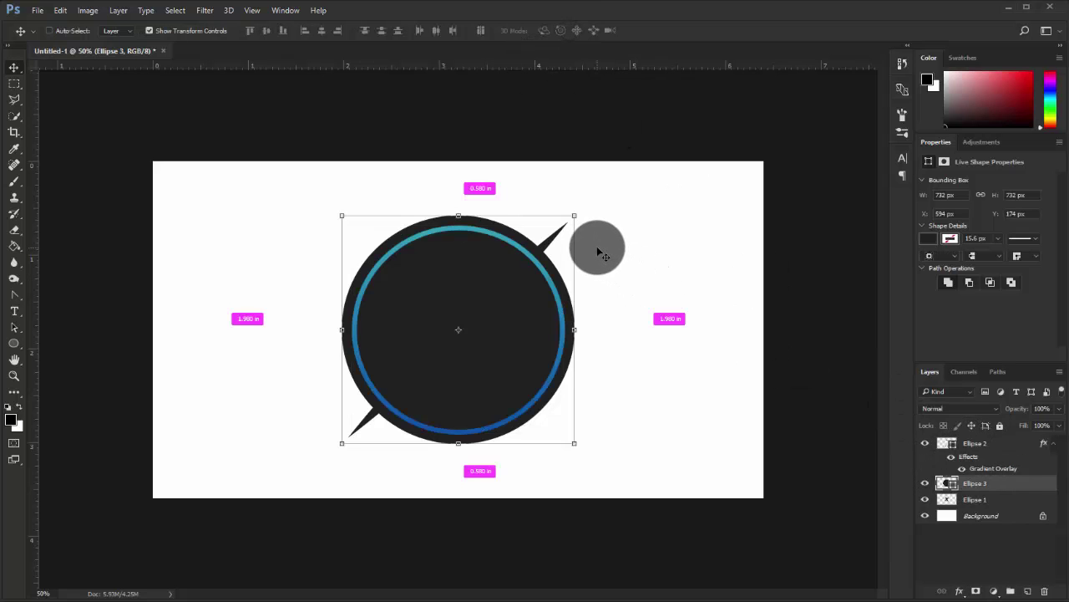
key("ctrl+plus")
key("ctrl+t")
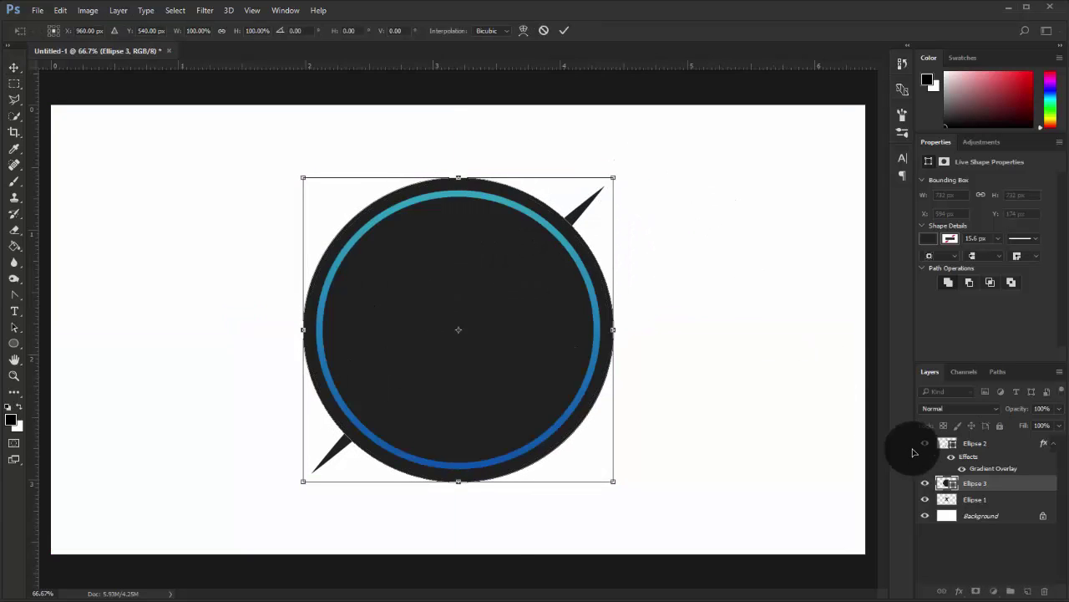
mouse_move(919, 446)
left_mouse_down()
mouse_move(973, 449)
mouse_move(788, 342)
mouse_move(914, 405)
left_mouse_up()
left_click(974, 443)
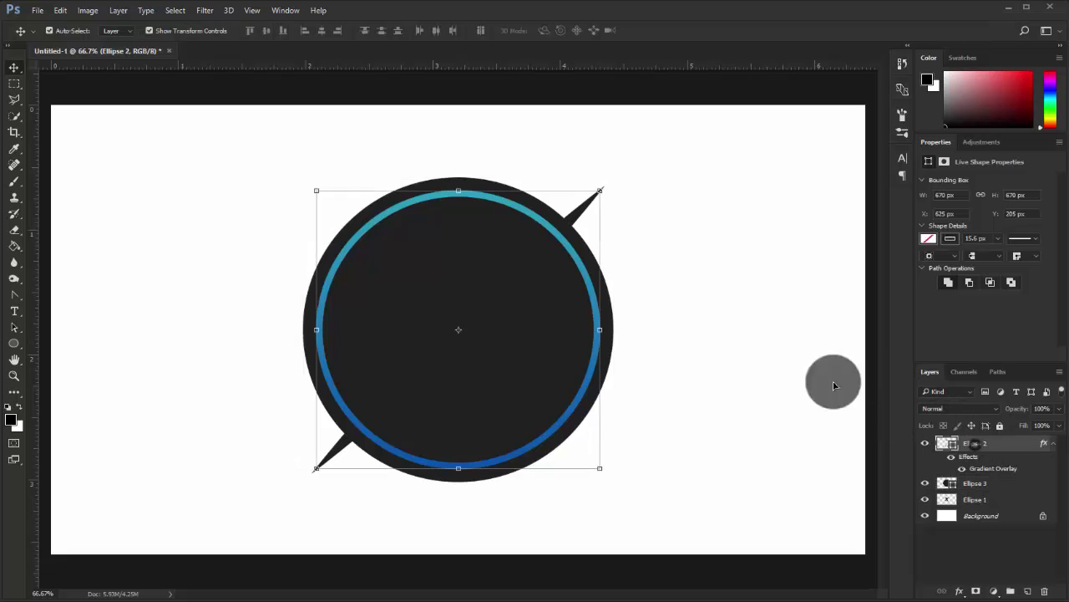
left_click_drag(601, 189, 608, 185)
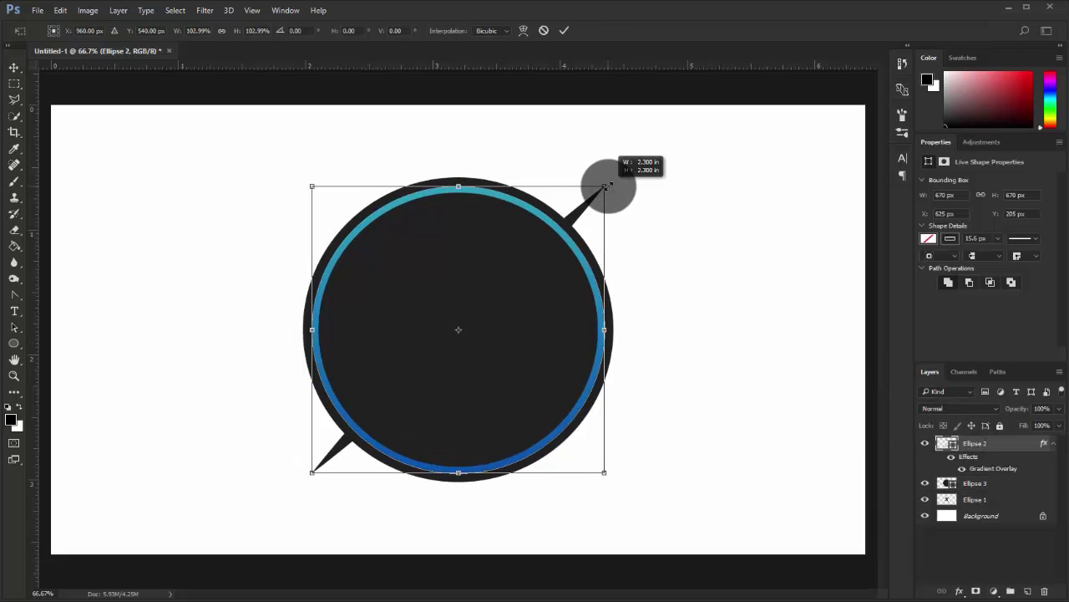
key("Return")
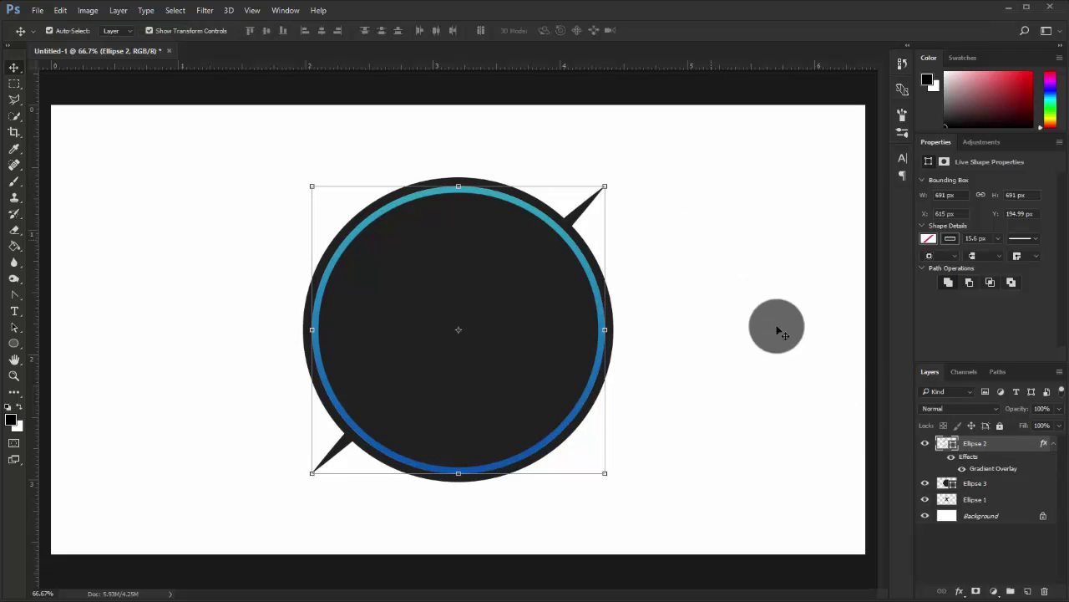
left_click_drag(967, 457, 970, 469)
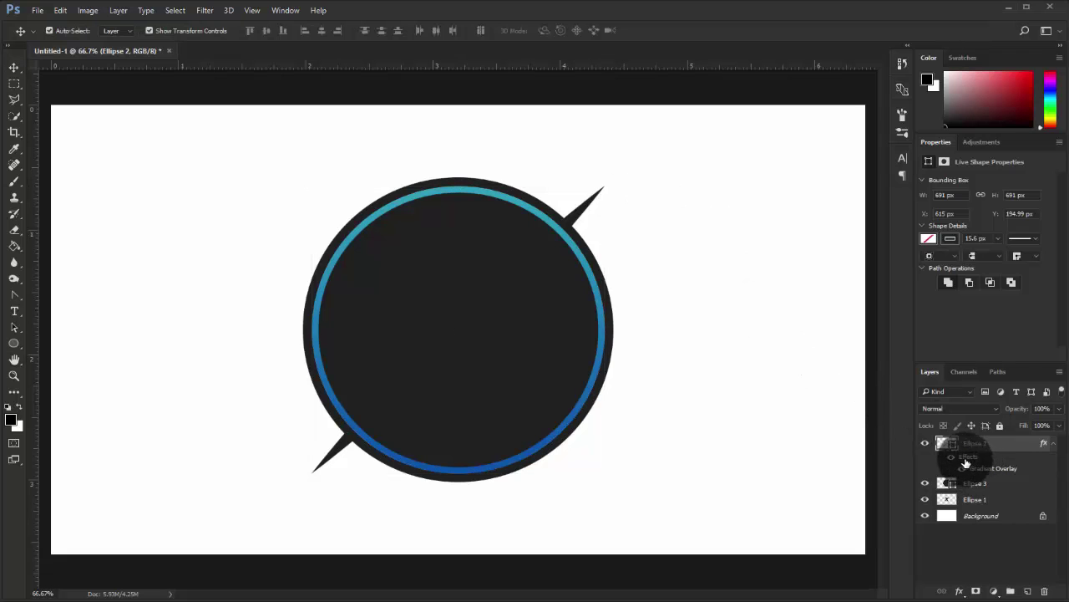
Raise the ring's Gradient Overlay opacity to 100%
double_click(969, 468)
mouse_move(769, 173)
left_mouse_down()
mouse_move(791, 180)
mouse_move(915, 156)
left_mouse_up()
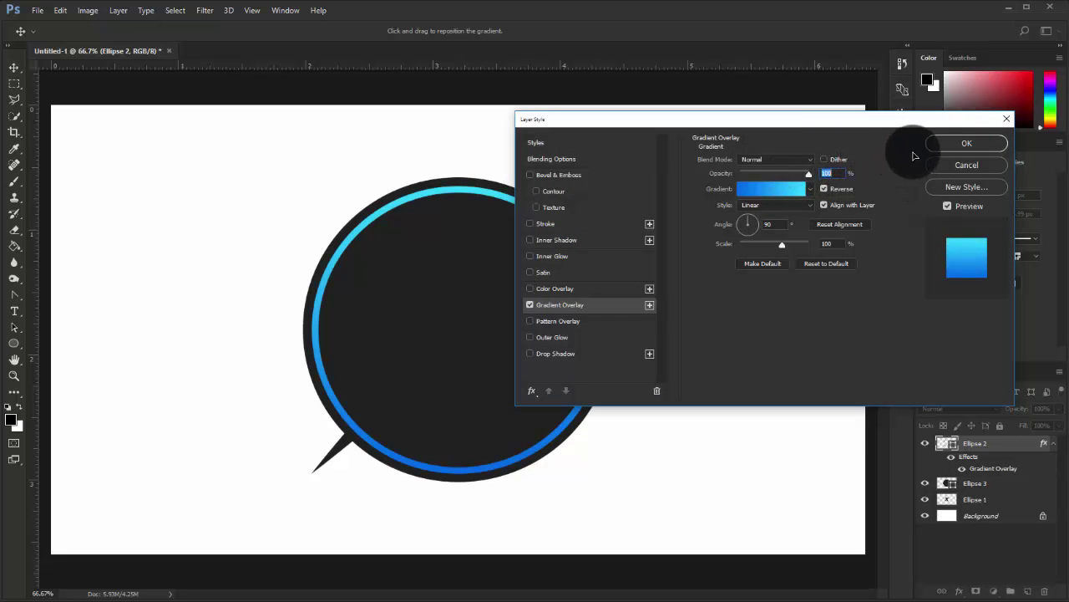
left_click(961, 142)
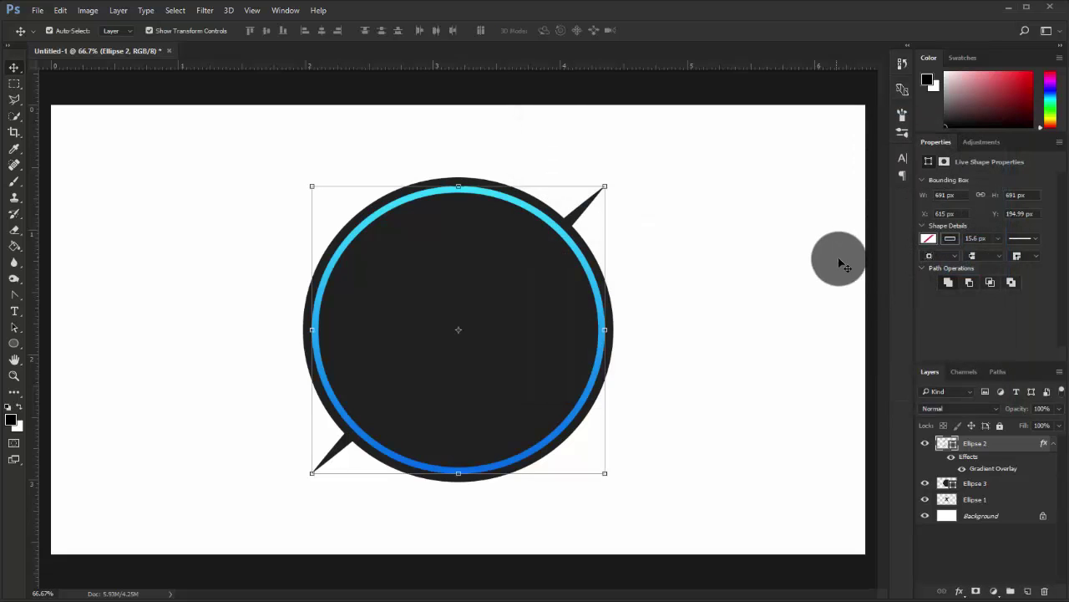
Reorder the layers so the dark circle Ellipse 3 sits at the bottom
left_click(187, 31)
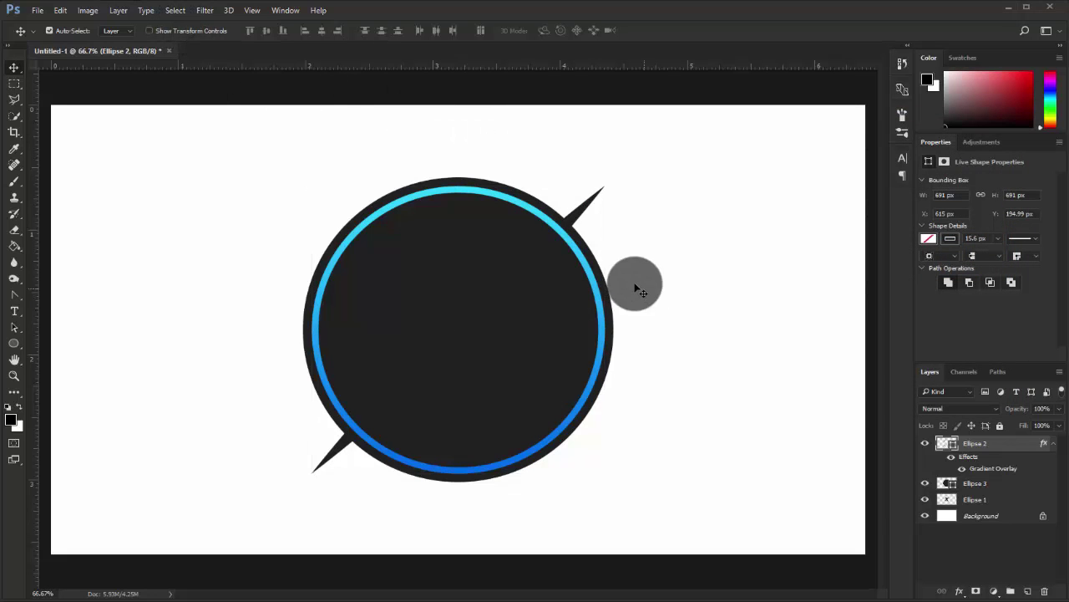
left_click_drag(989, 443, 995, 507)
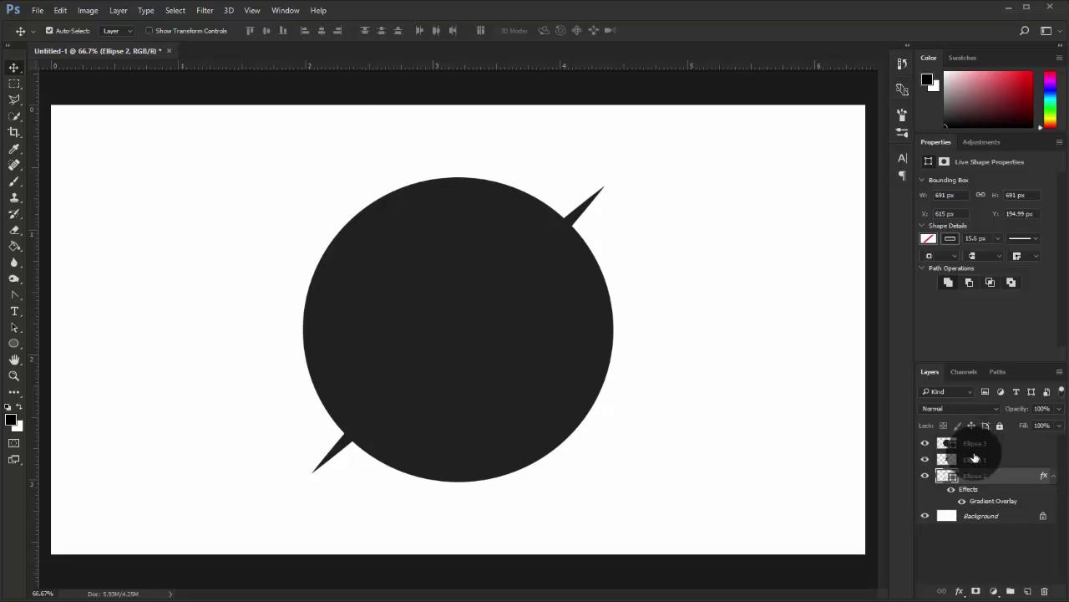
left_click_drag(976, 449, 989, 502)
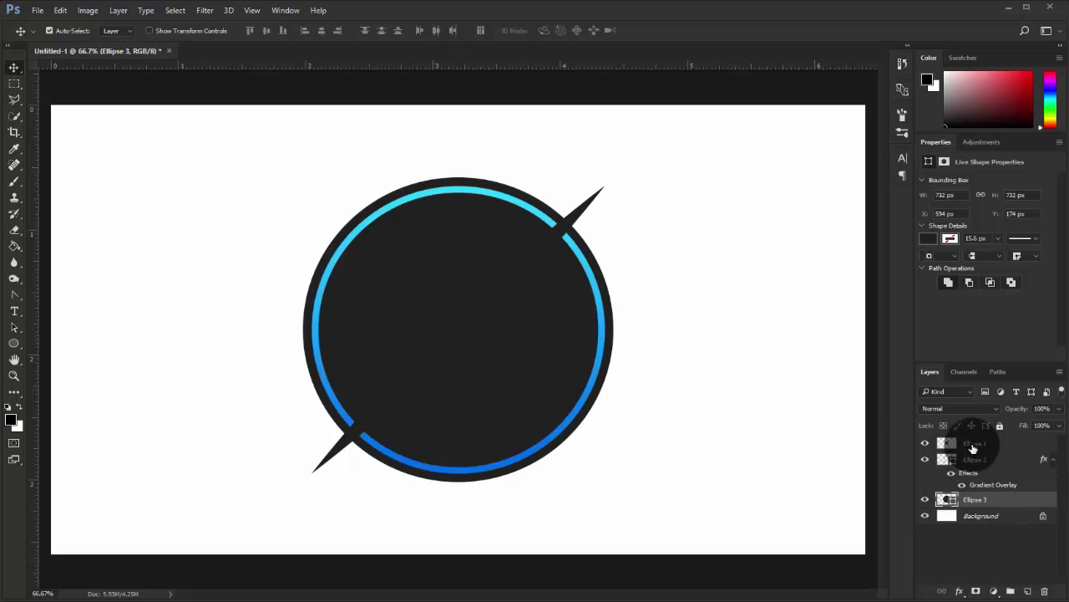
left_click(972, 448)
Add a reversed cyan-to-blue Gradient Overlay at 90° to the Ellipse 1 X
right_click(983, 444)
left_click(847, 55)
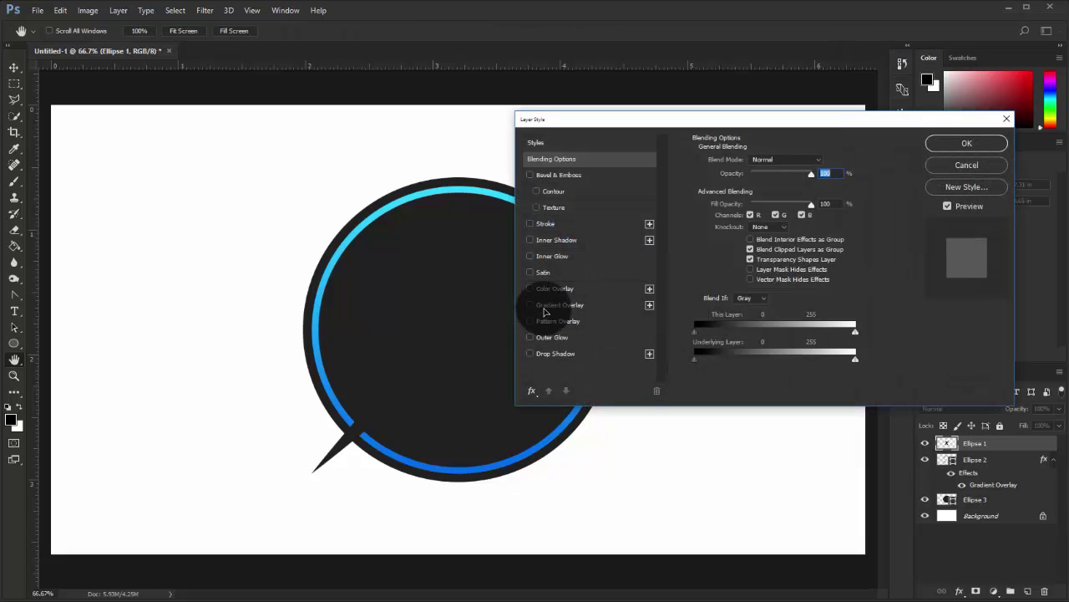
left_click(545, 306)
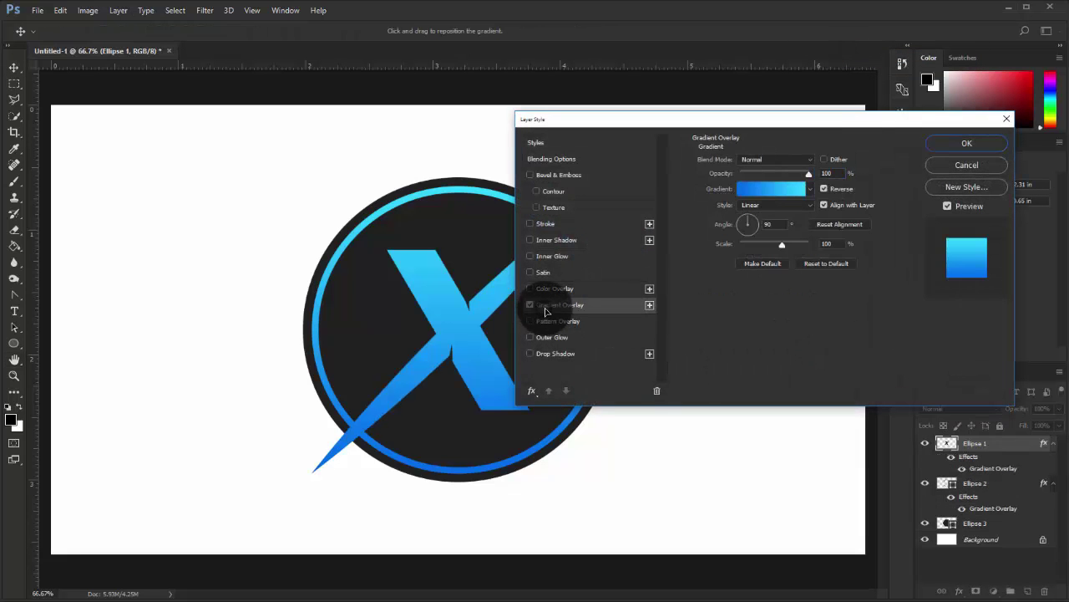
left_click(965, 143)
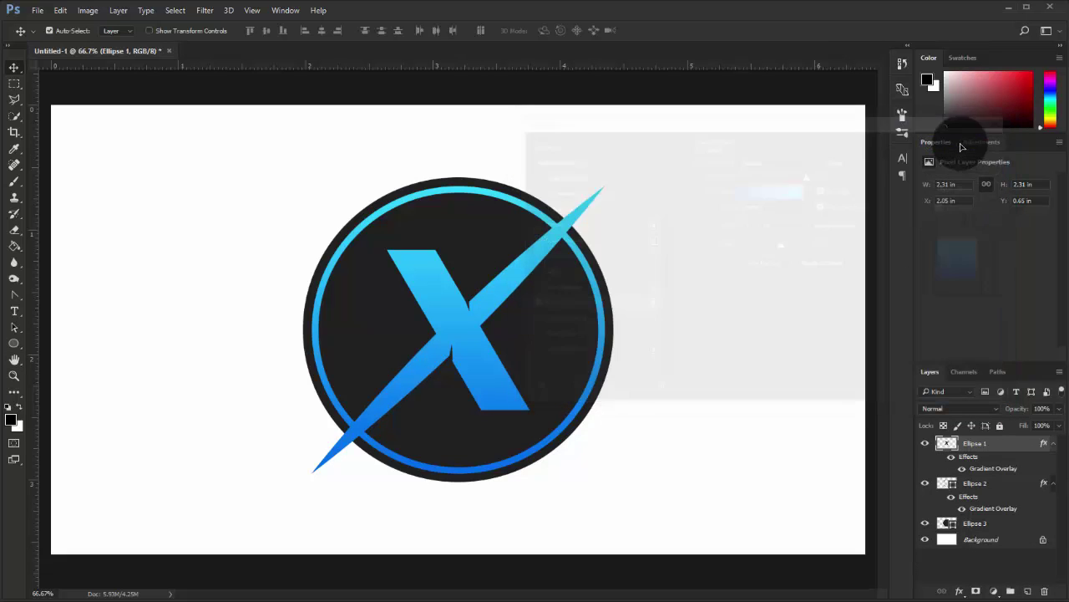
key("ctrl+minus")
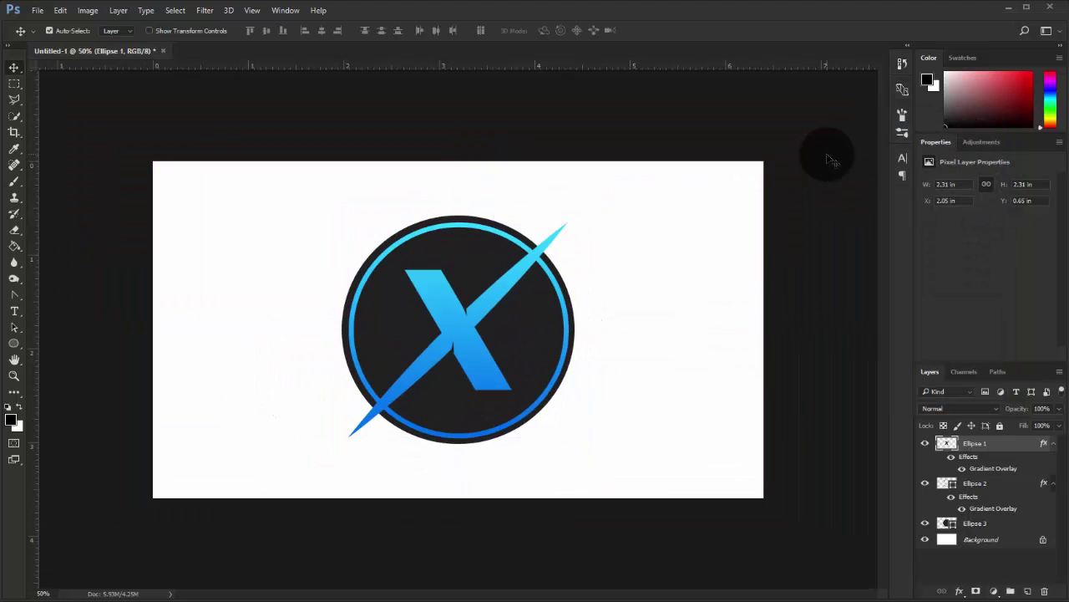
key("ctrl+plus")
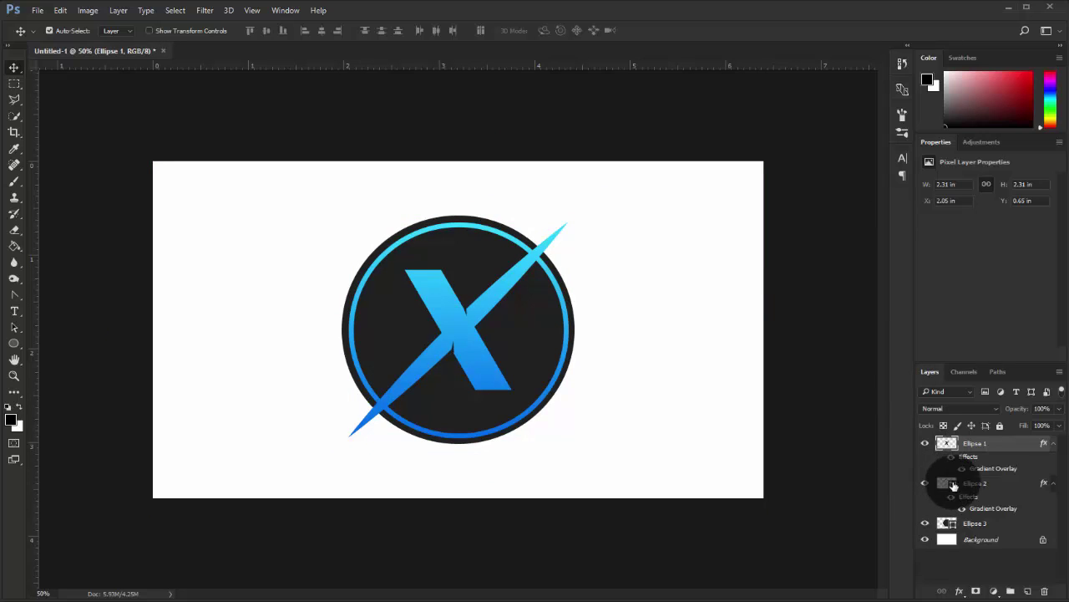
Add a thin outside Stroke in PANTONE Black 6 C to the Ellipse 1 X
double_click(996, 469)
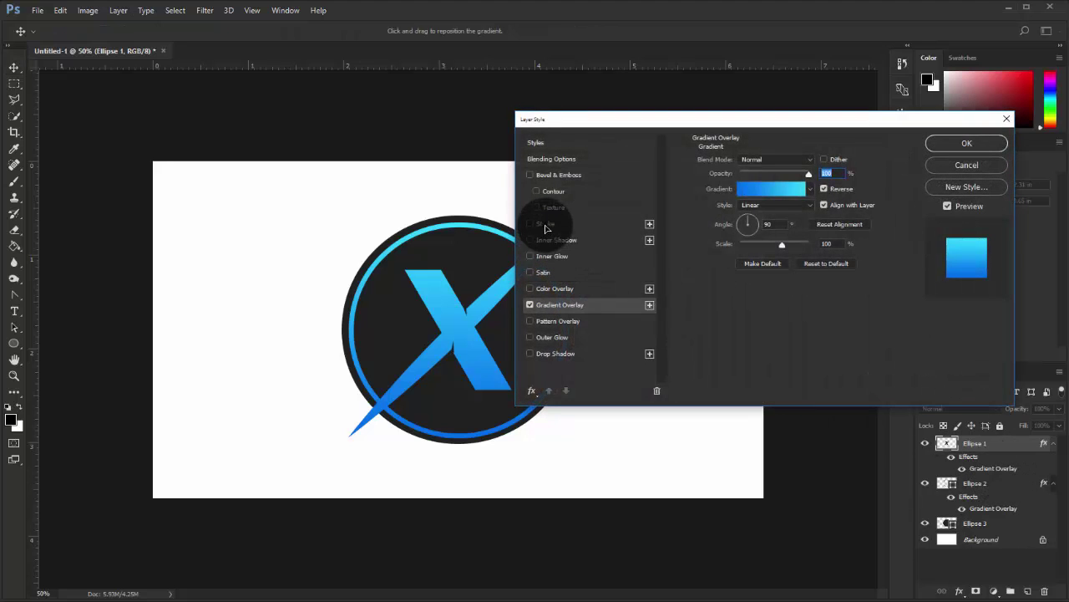
left_click(545, 224)
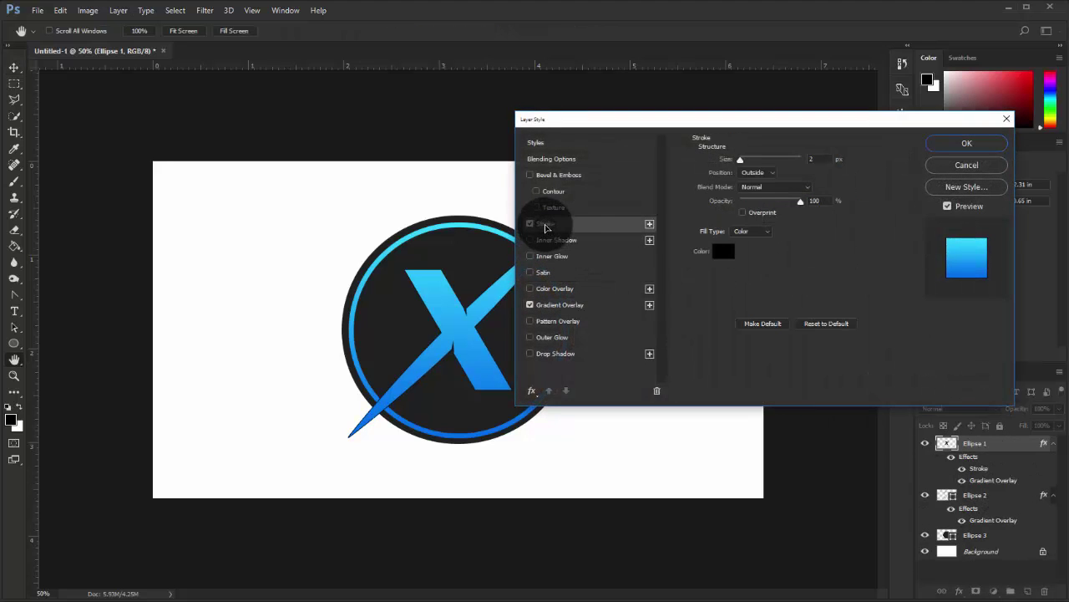
left_click(724, 250)
left_click(900, 230)
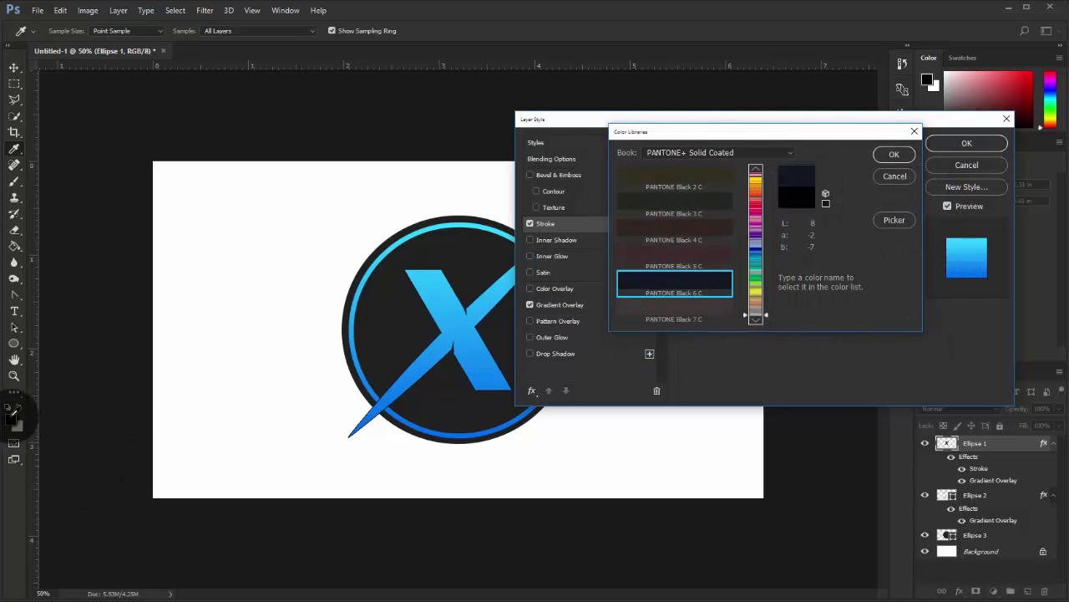
left_click(894, 154)
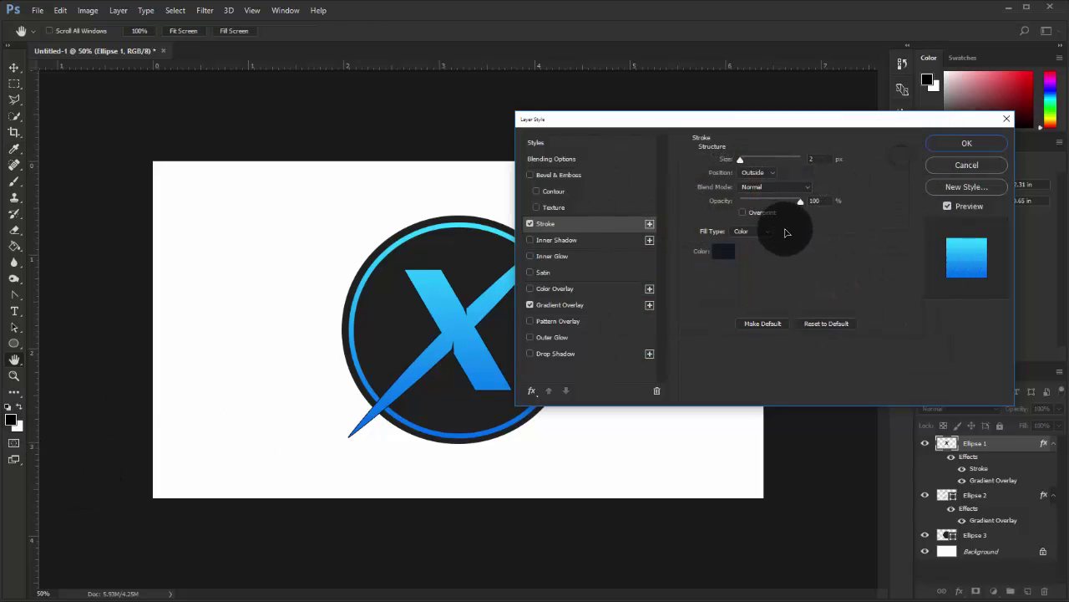
double_click(812, 158)
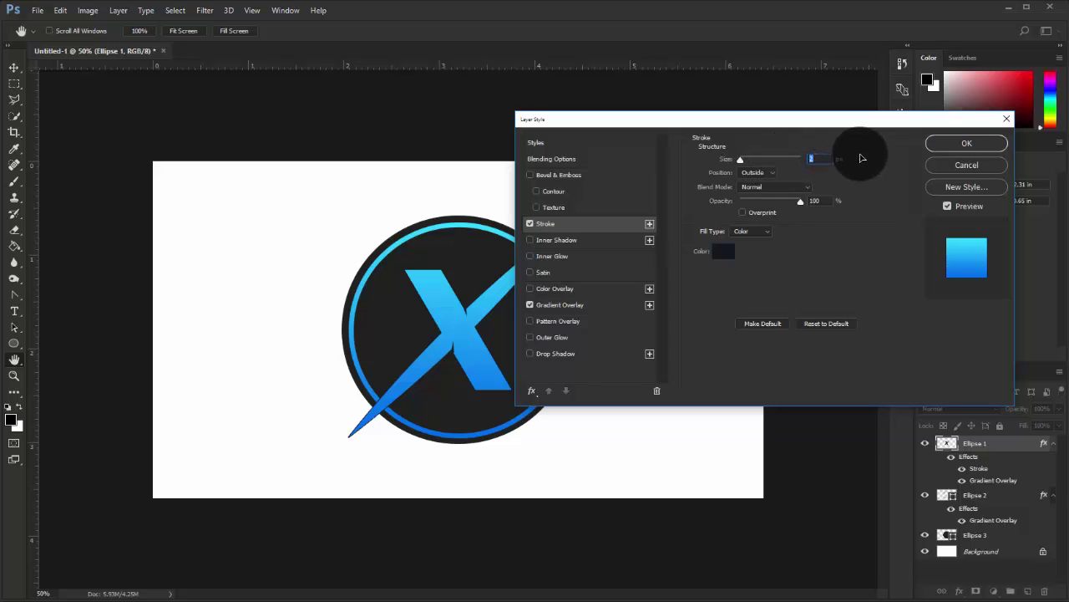
type("3")
left_click(965, 143)
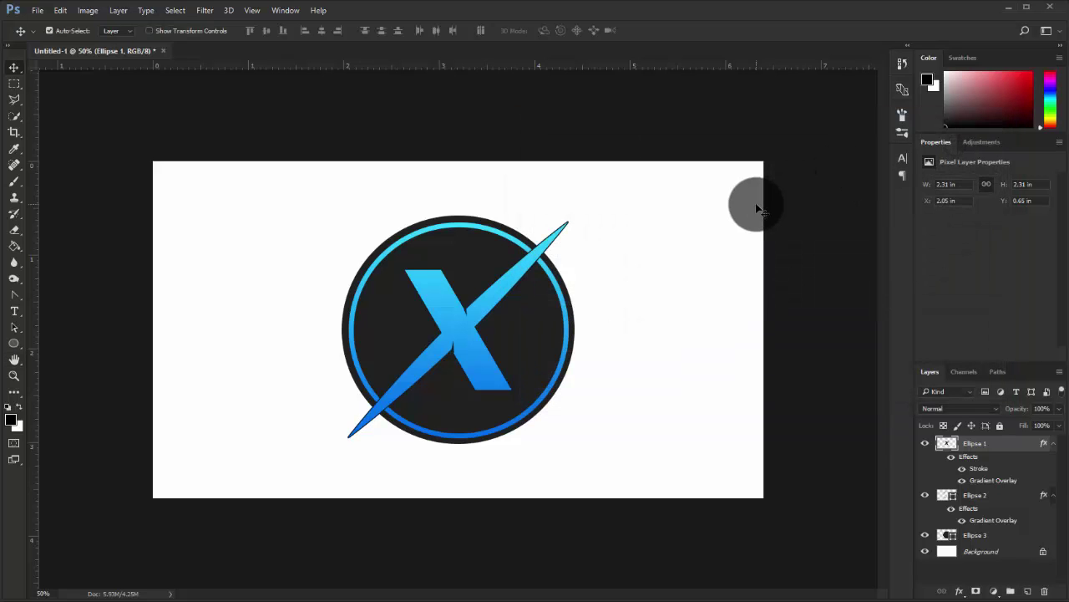
Select Ellipse 1 through Ellipse 3 together in the Layers panel
key("ctrl+plus")
key("ctrl+minus")
left_click_drag(967, 437, 1008, 563)
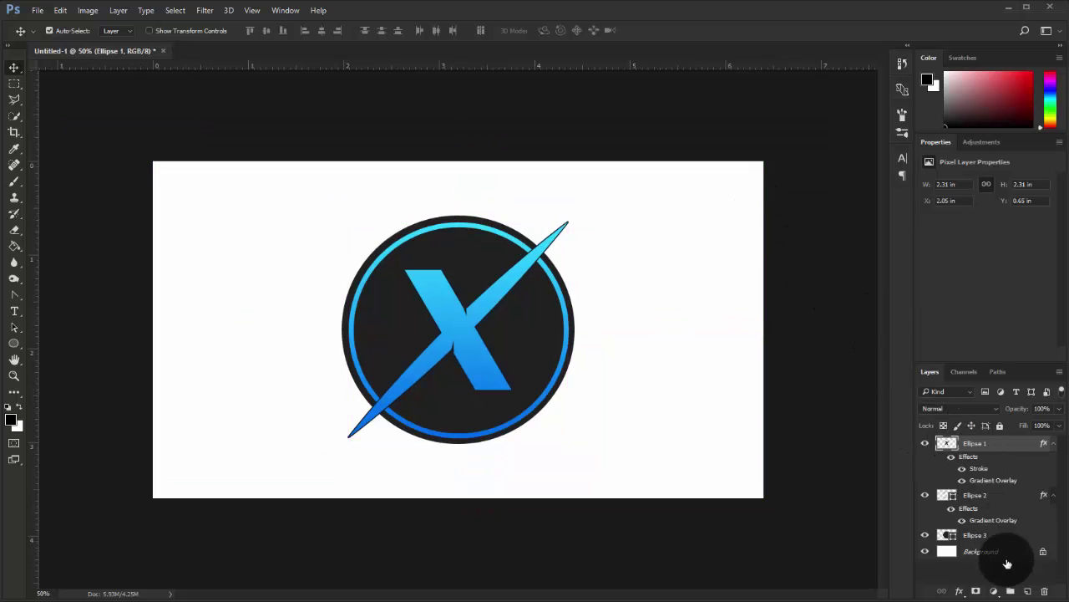
left_click(1008, 564)
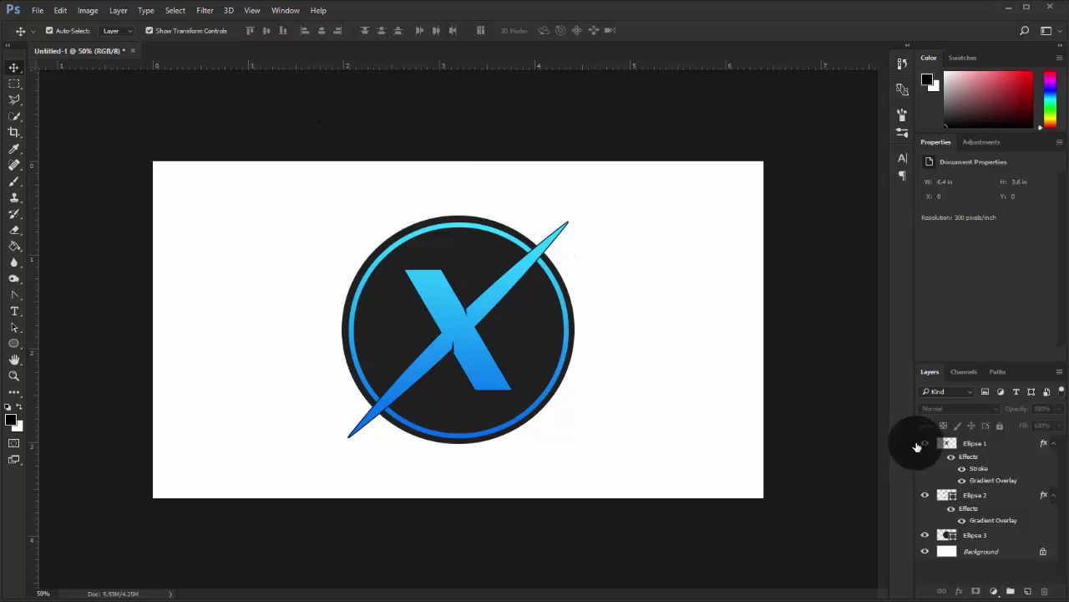
left_click(974, 444)
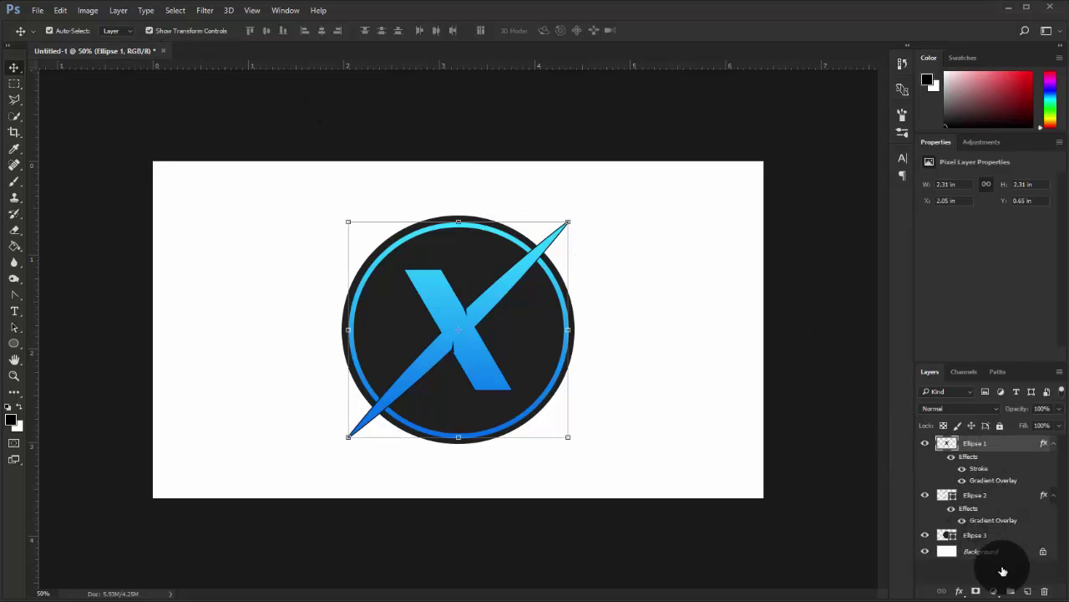
left_click(975, 534)
Group the three ellipses as Logo and scale the logo to about 88.5%
left_click(982, 447, "shift")
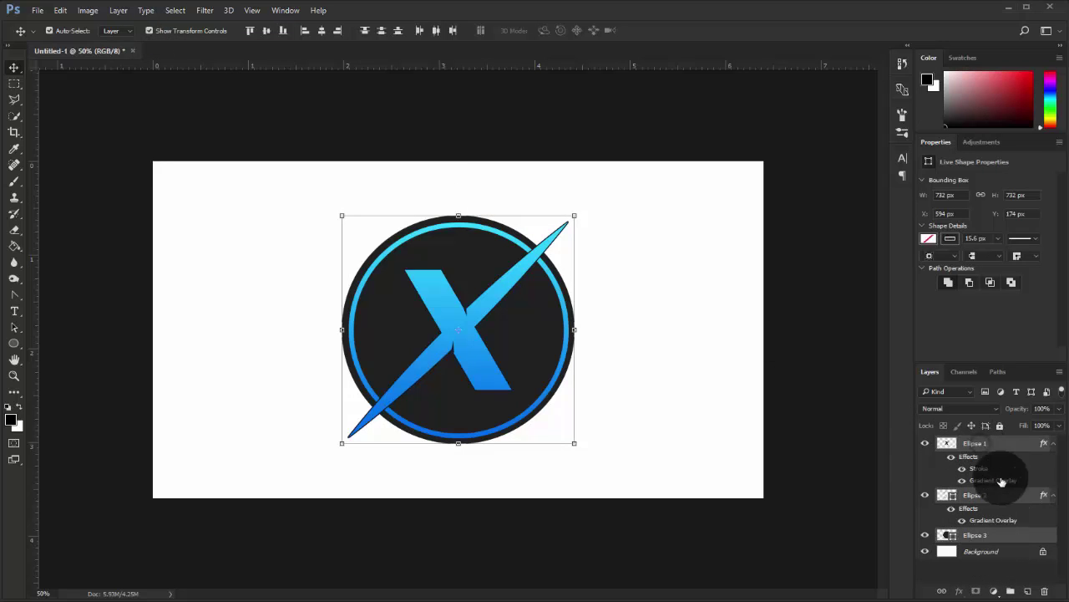
left_click_drag(982, 447, 1010, 591)
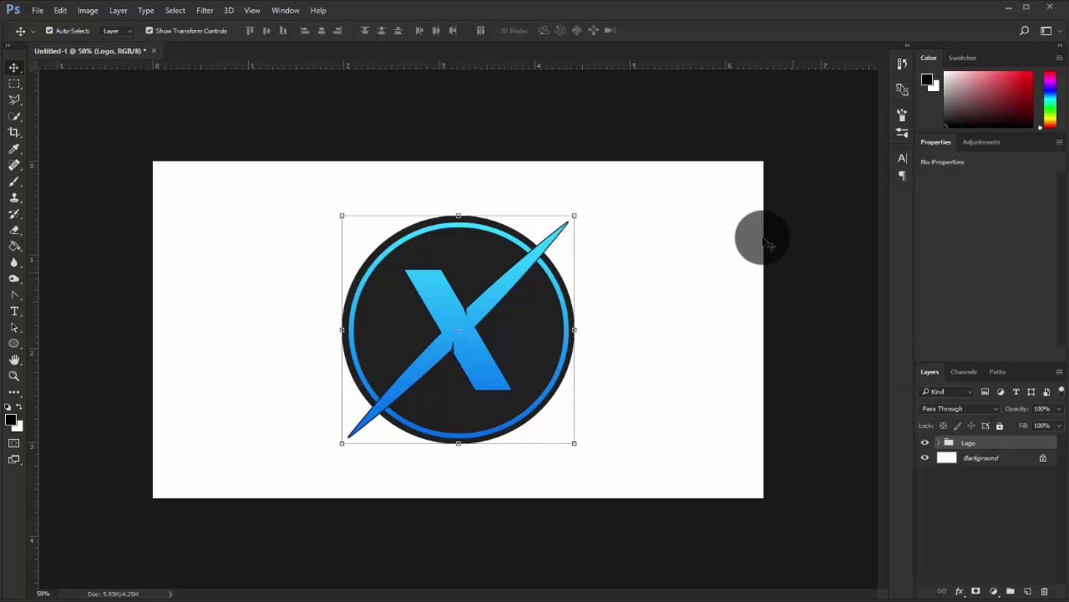
left_click_drag(573, 215, 561, 228)
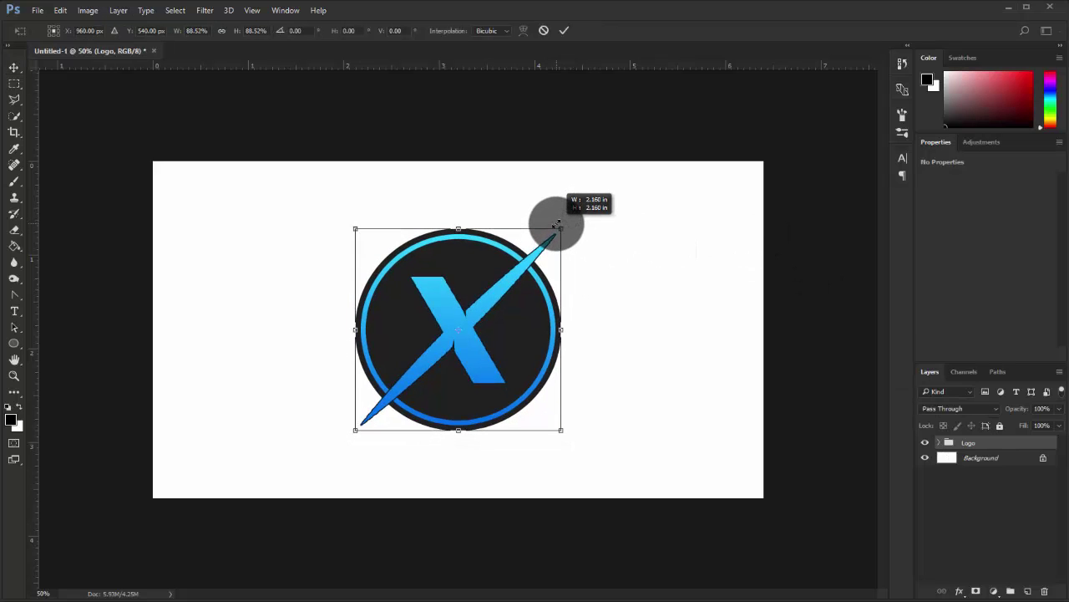
left_click(565, 30)
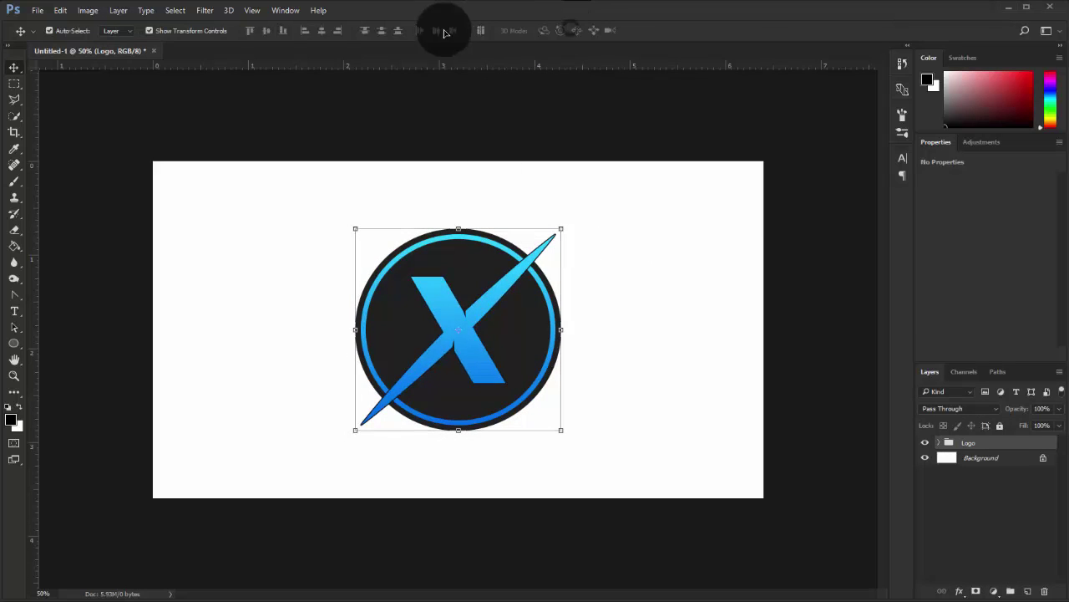
left_click(224, 31)
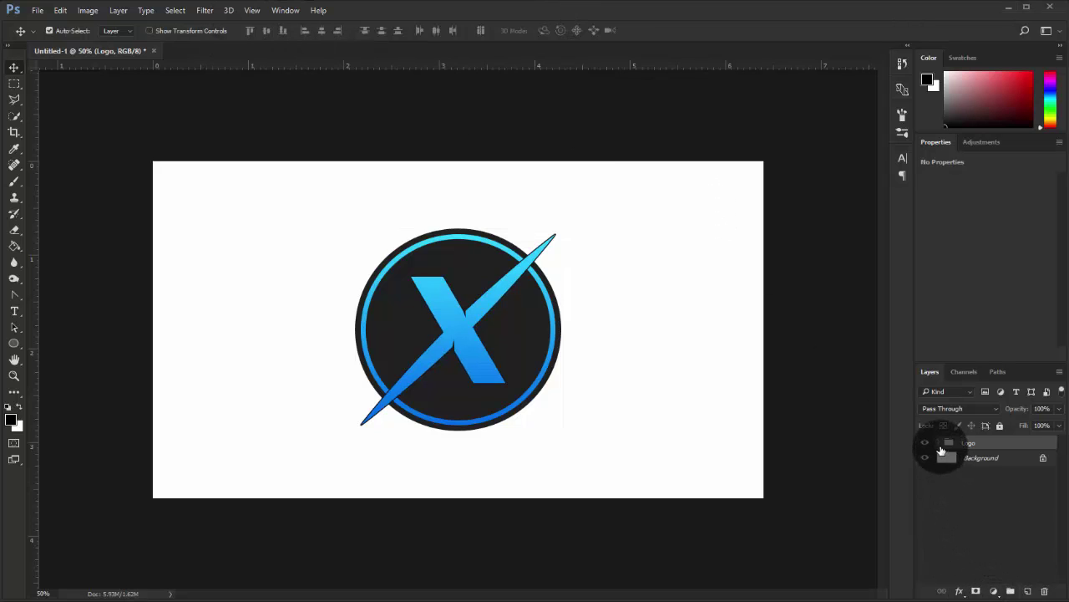
Expand the Logo group and move Ellipse 2 above Ellipse 1
left_click(939, 442)
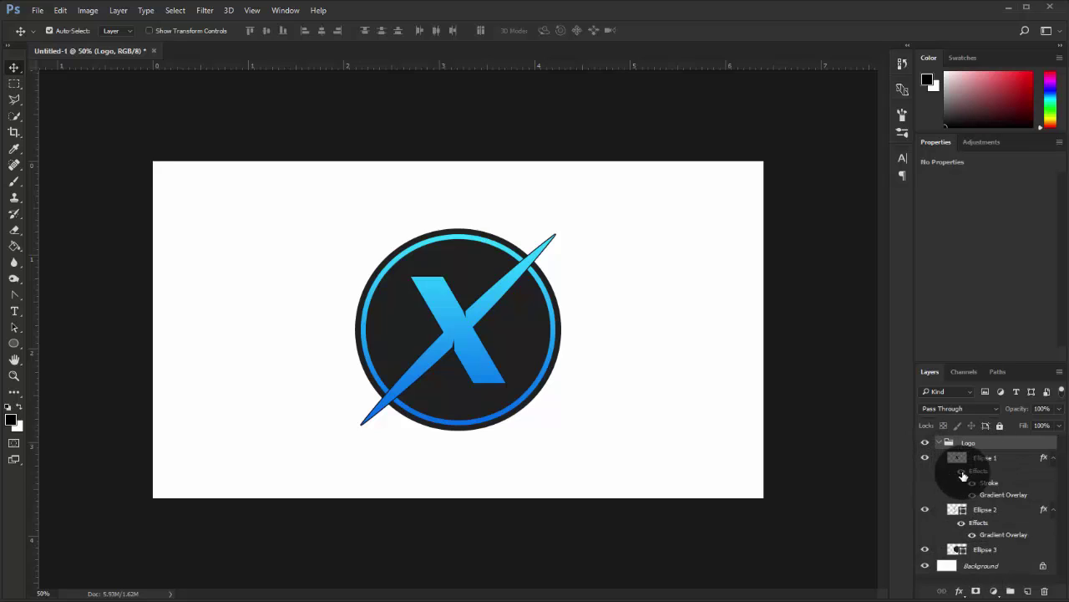
left_click(991, 460)
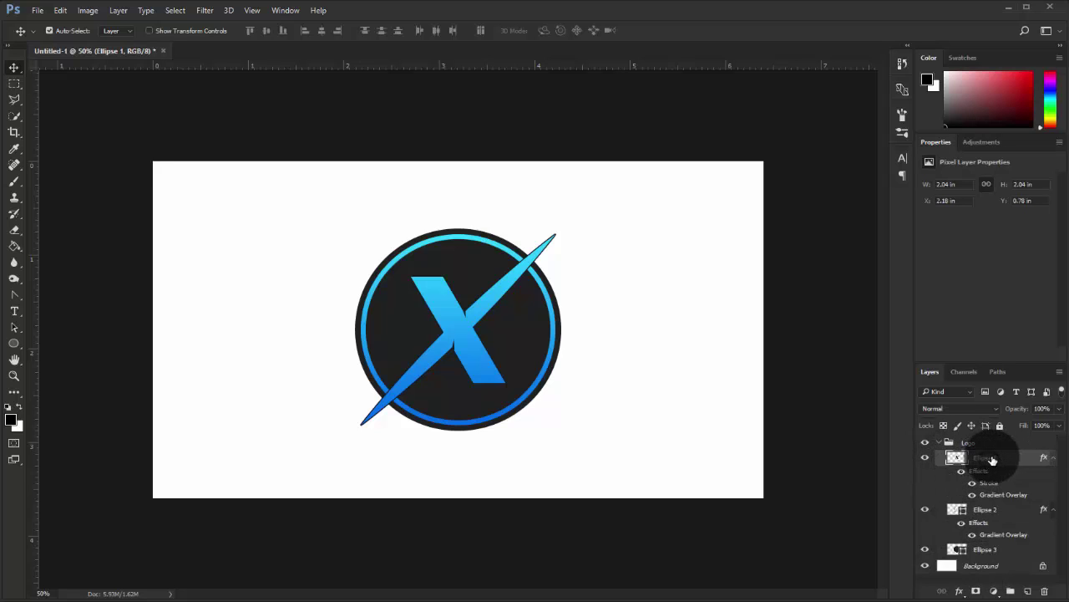
left_click(990, 507)
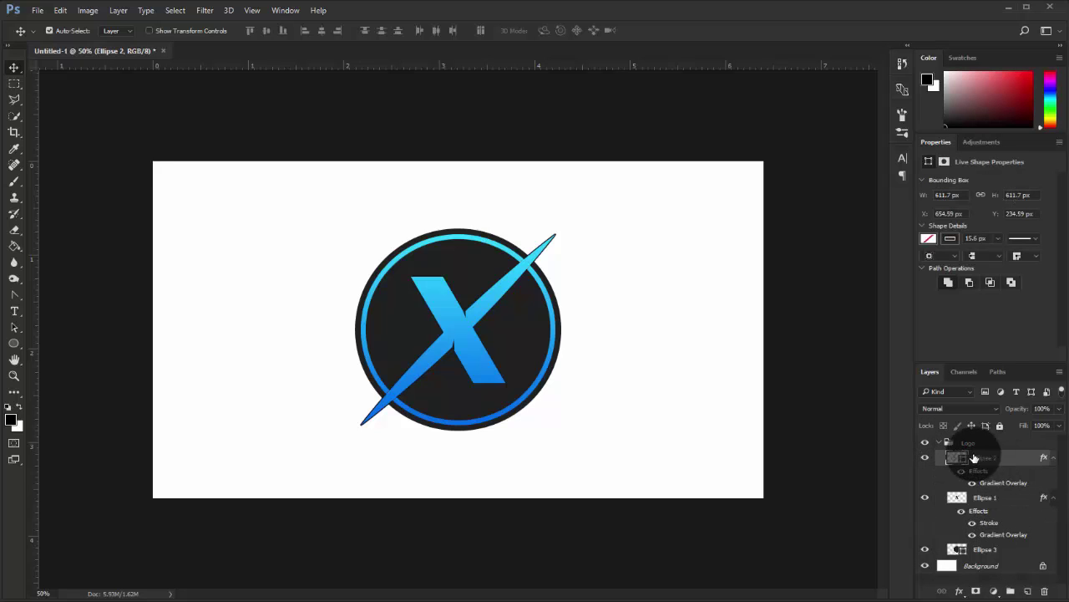
left_click_drag(991, 454, 974, 488)
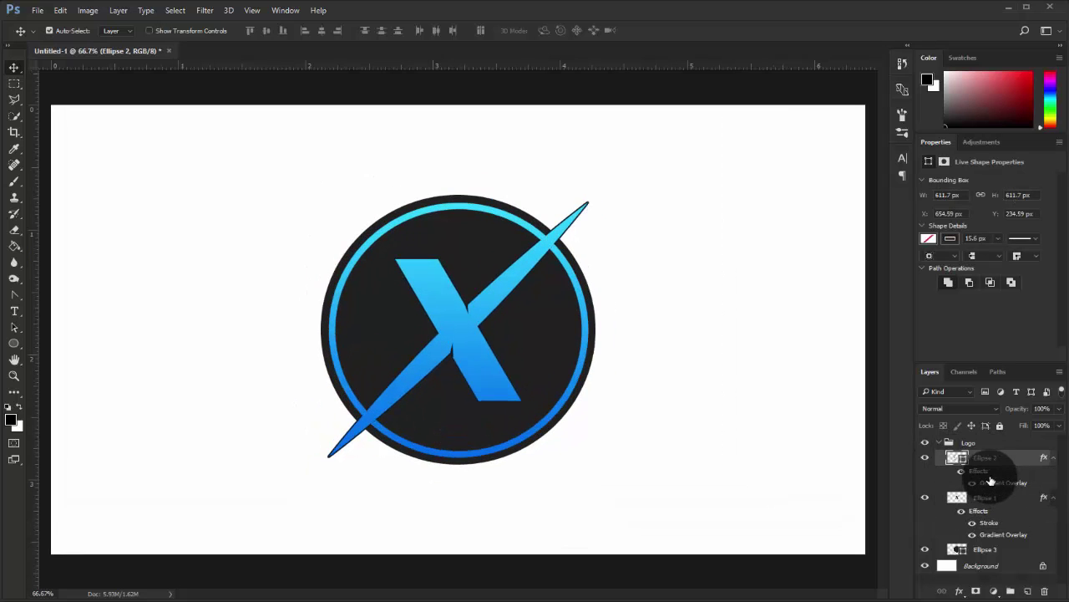
left_click_drag(991, 480, 984, 510)
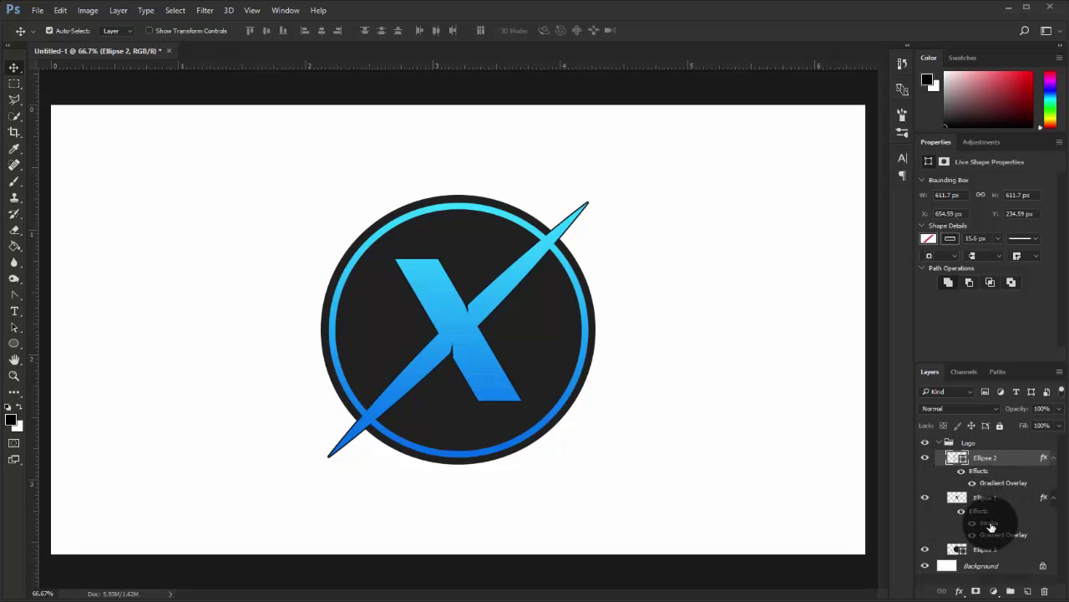
Sample the dark circle's #212121 as the Ellipse 1 stroke colour and apply it
double_click(989, 522)
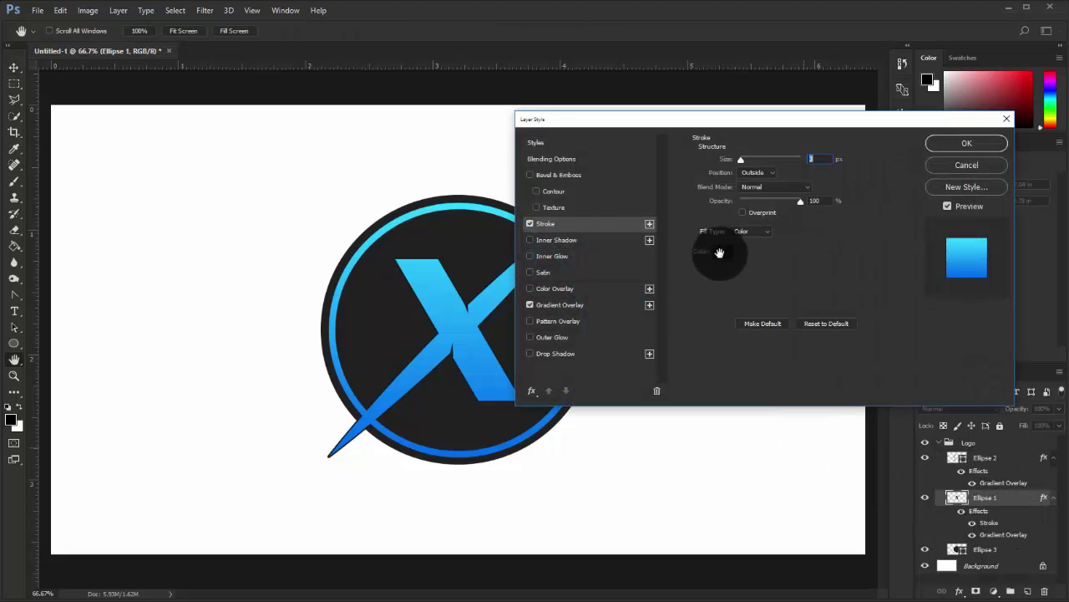
left_click(719, 253)
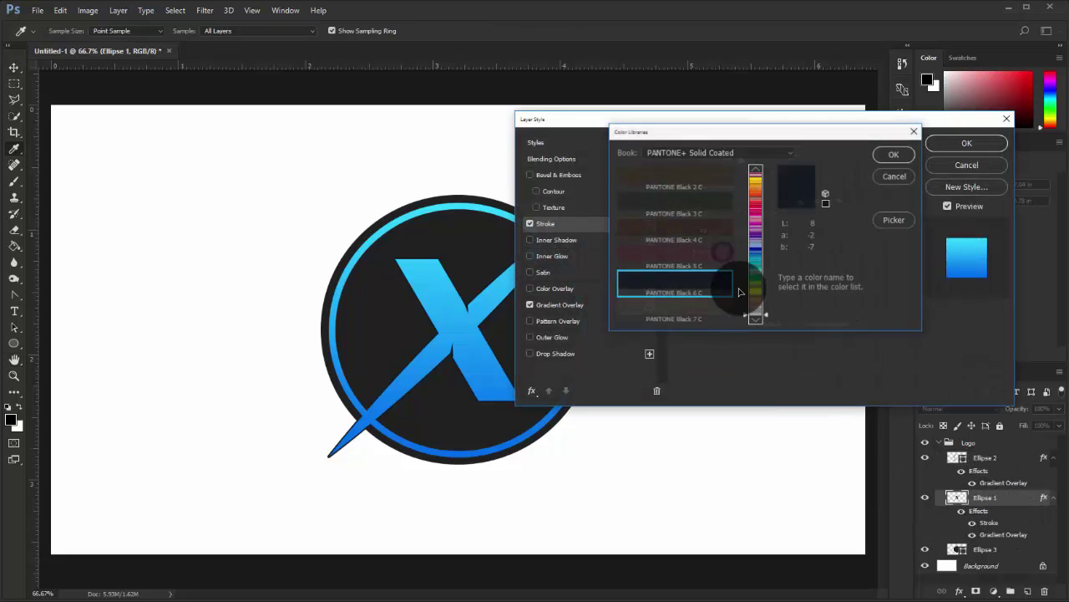
left_click(893, 222)
left_click(422, 247)
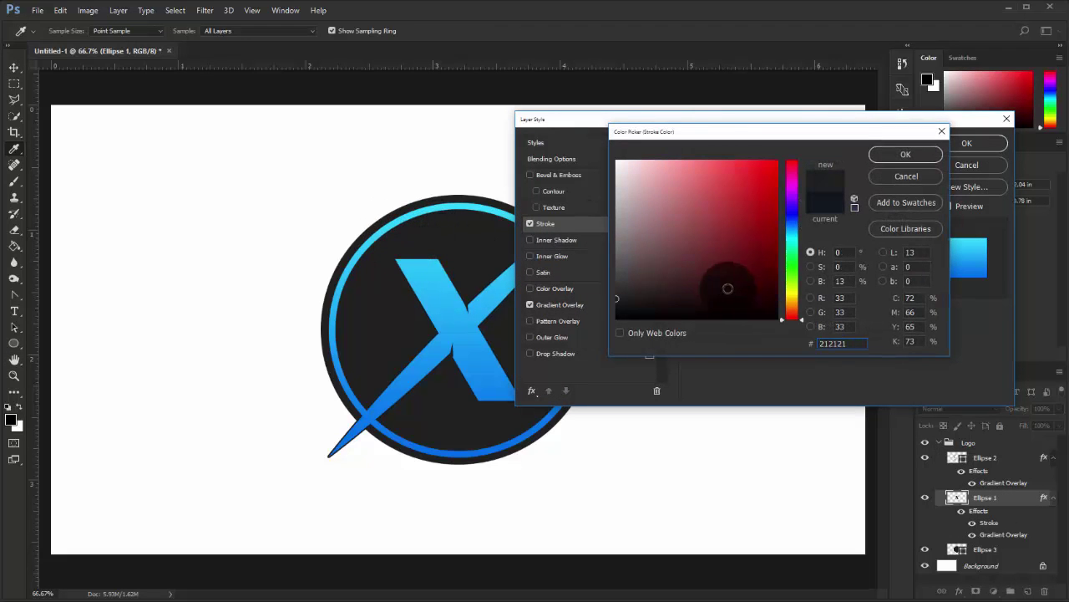
left_click(906, 154)
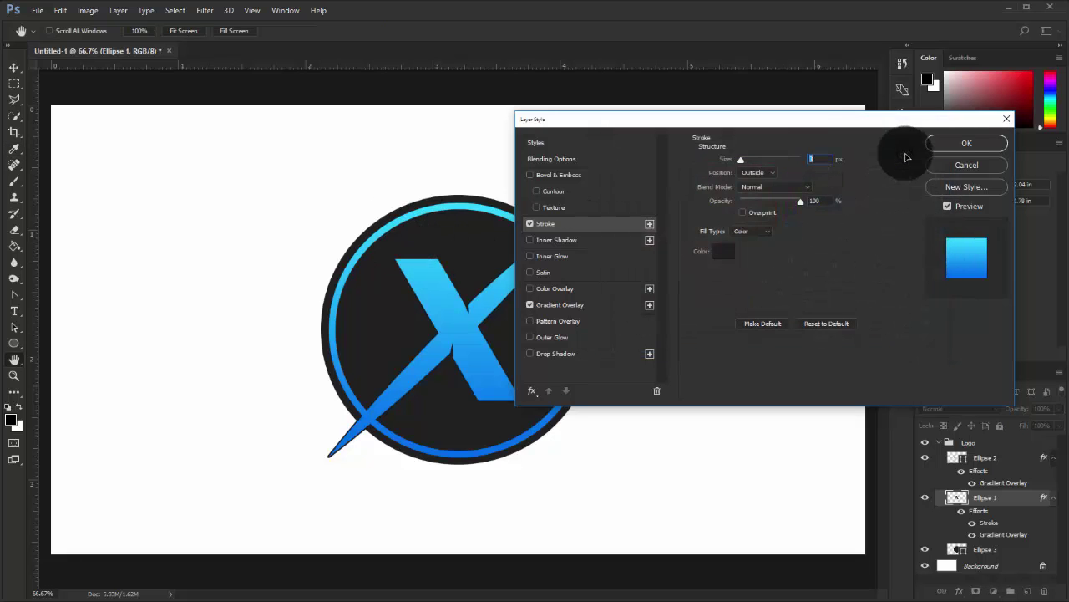
key("Return")
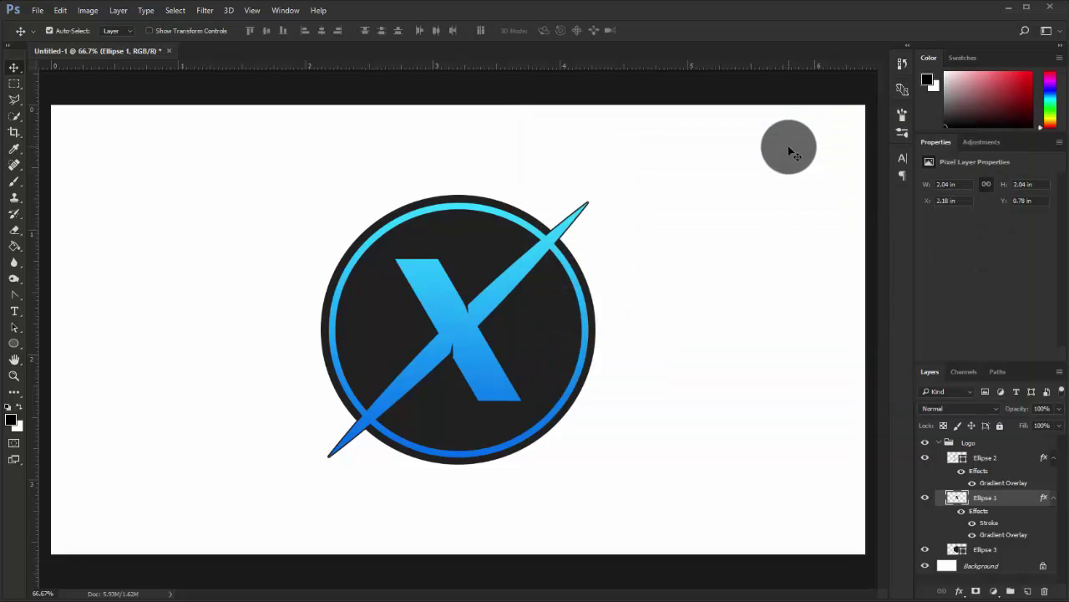
key("ctrl+minus")
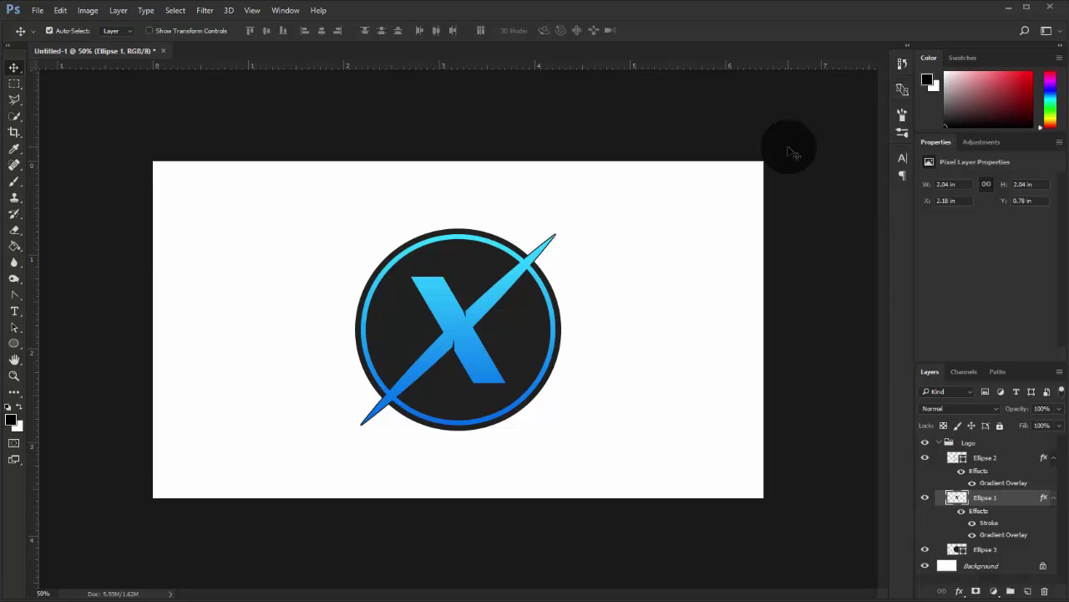
Tidy the Layers panel by collapsing the Ellipse 1 and 2 effect lists and the Logo group
left_click(1054, 498)
left_click(1055, 458)
left_click(981, 543)
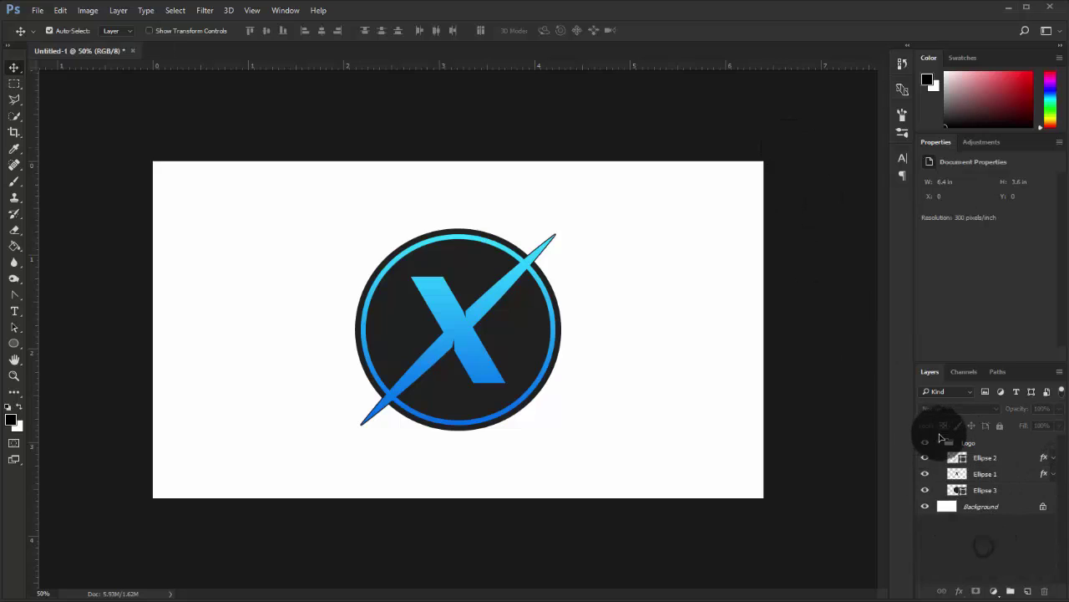
left_click(939, 443)
left_click(961, 442)
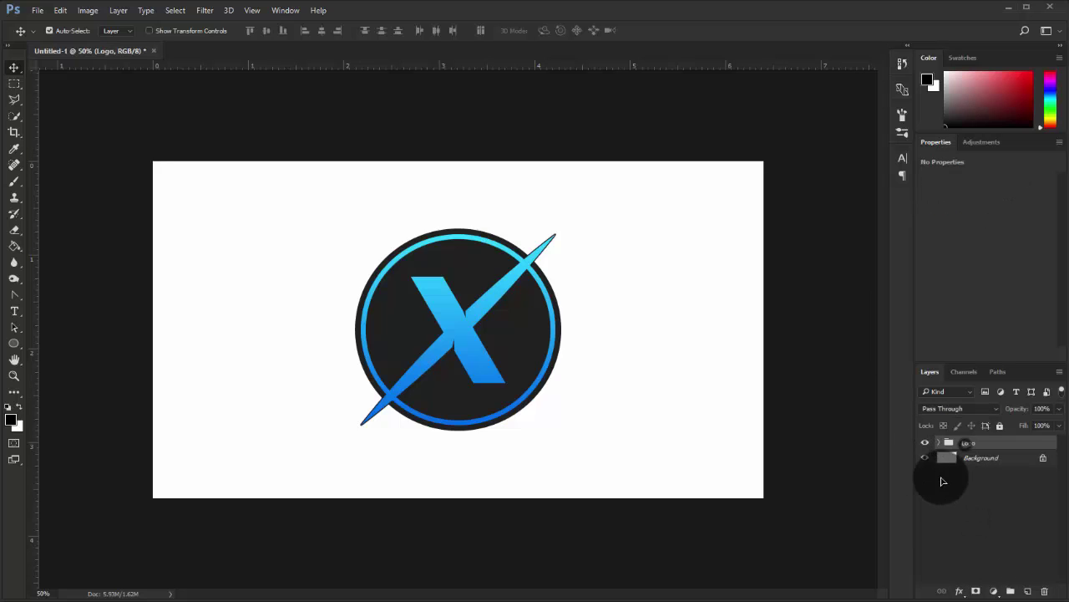
left_click(957, 503)
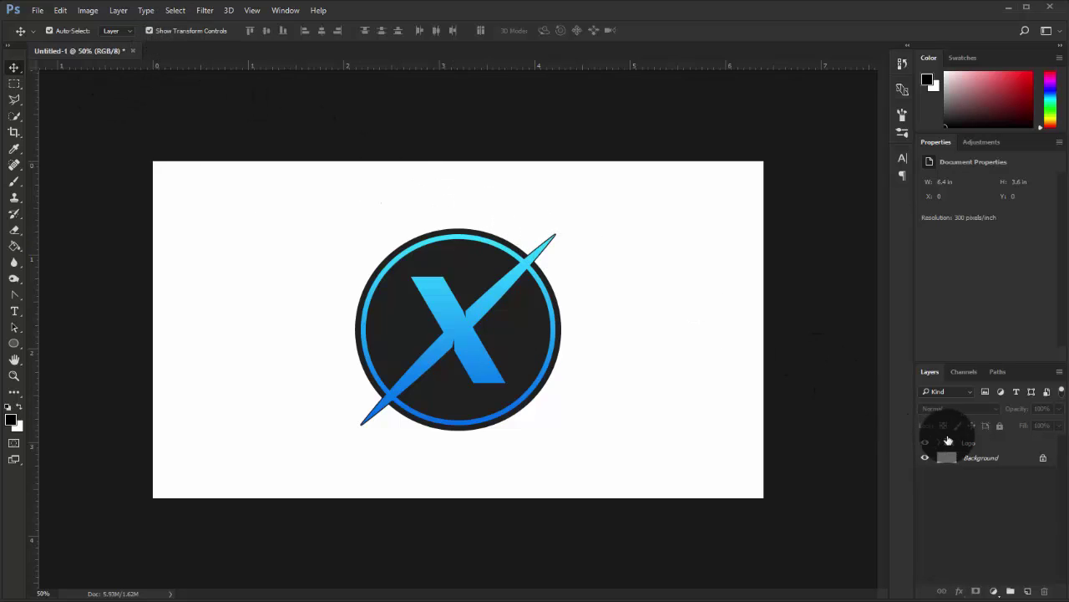
Scale the Logo group to 83.33% and move it up along the centre guide
left_click(958, 440)
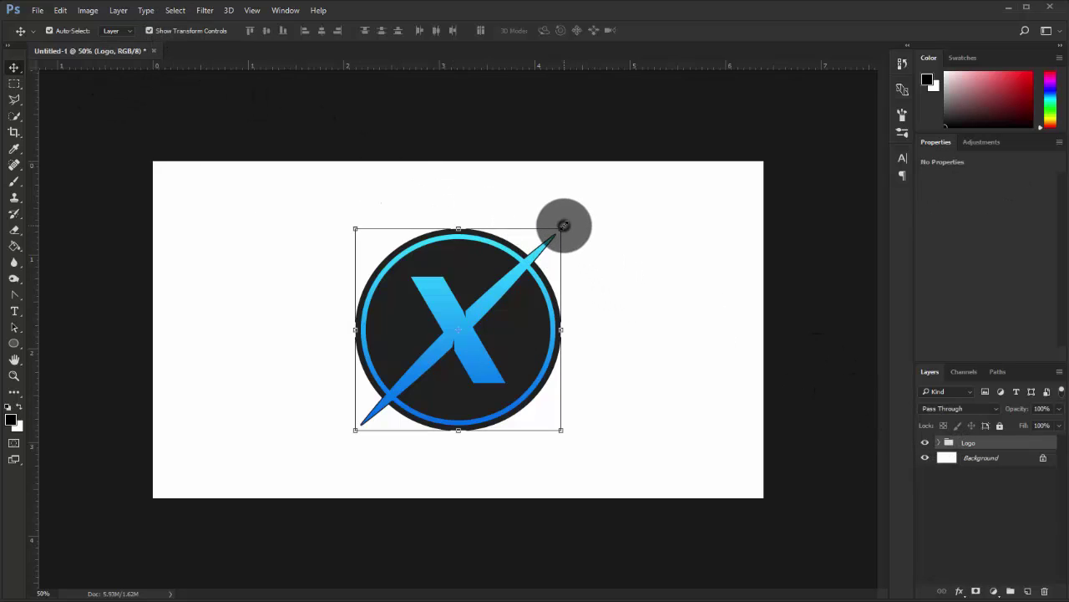
left_click_drag(564, 225, 544, 245)
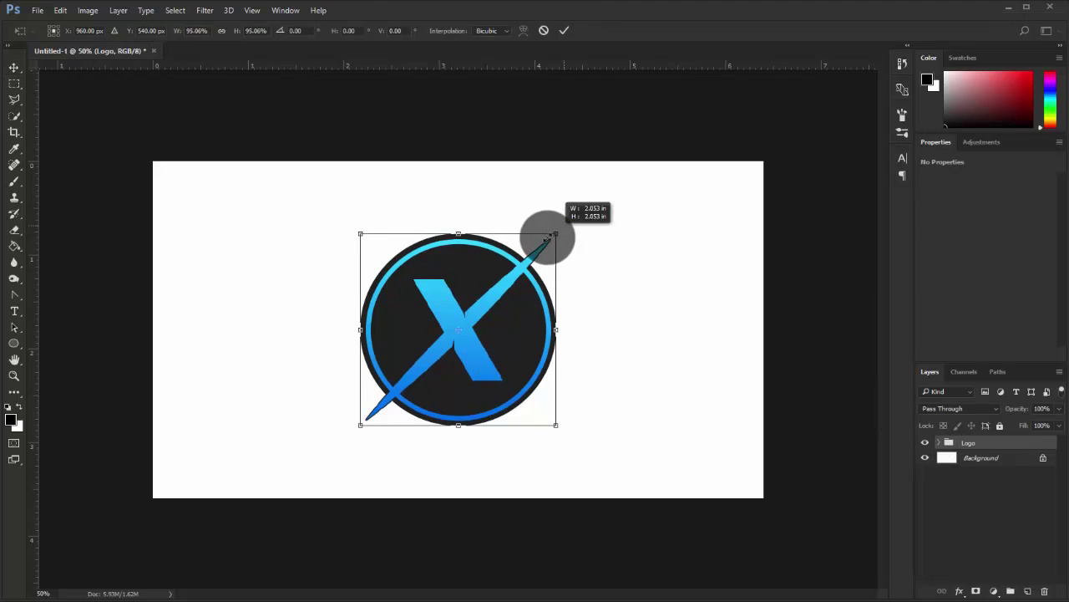
left_click(565, 31)
left_click_drag(458, 329, 458, 289)
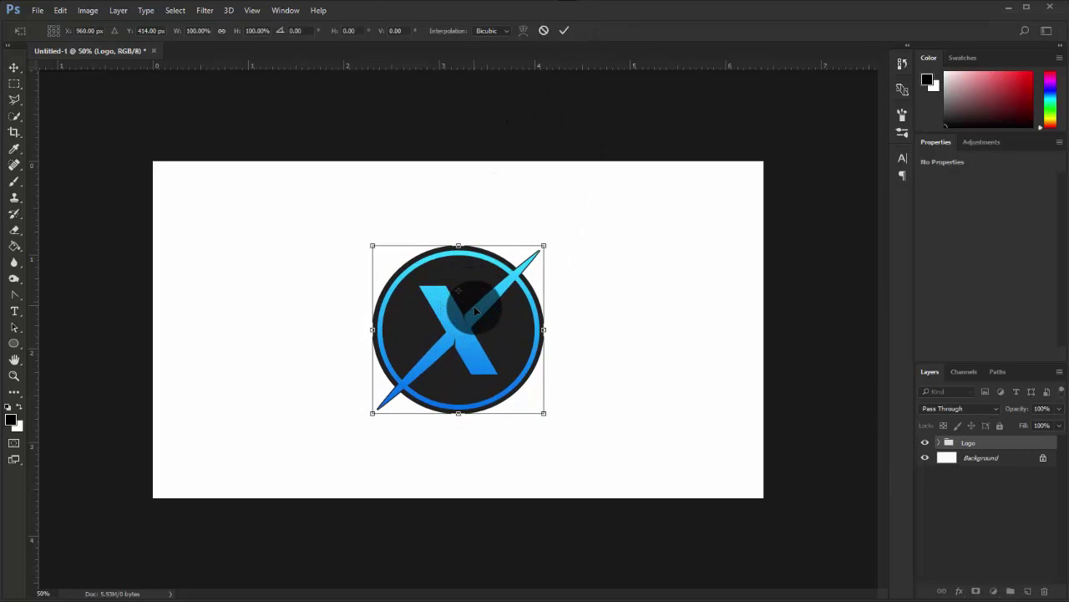
left_click_drag(492, 332, 492, 297)
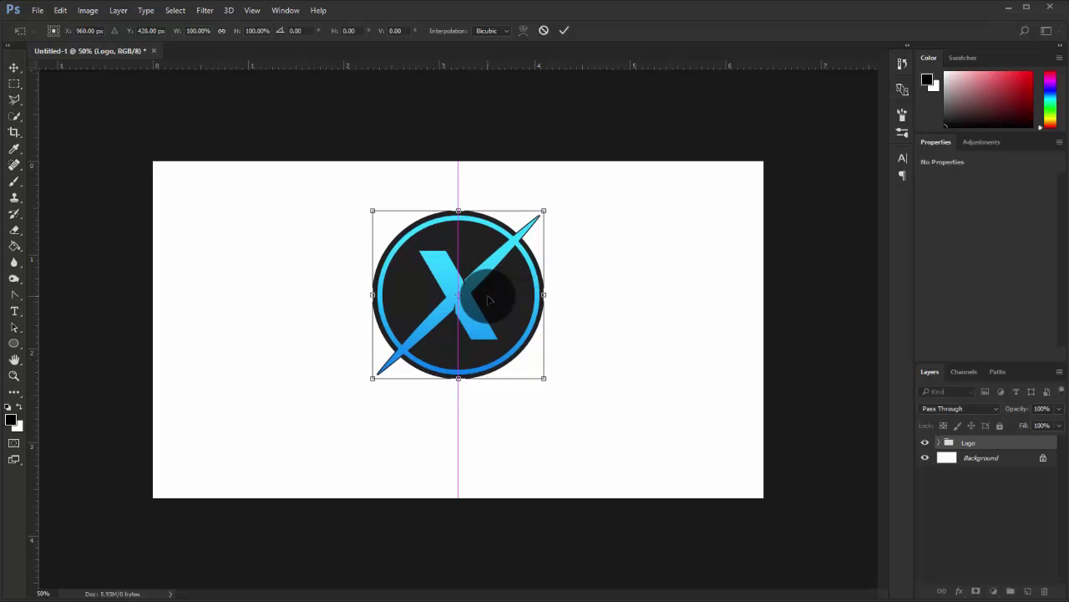
left_click(564, 31)
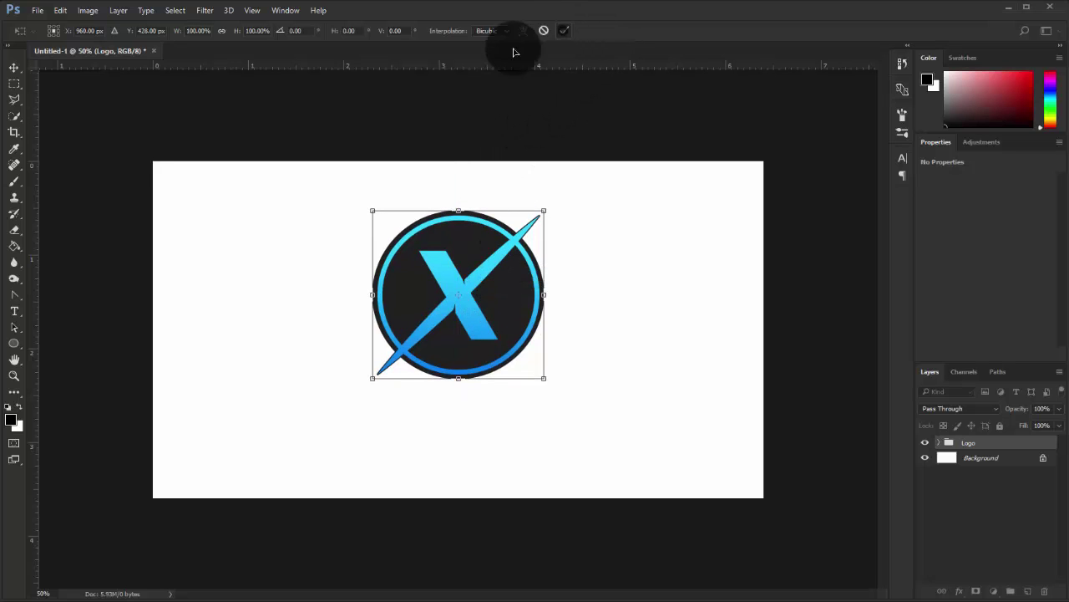
left_click(190, 31)
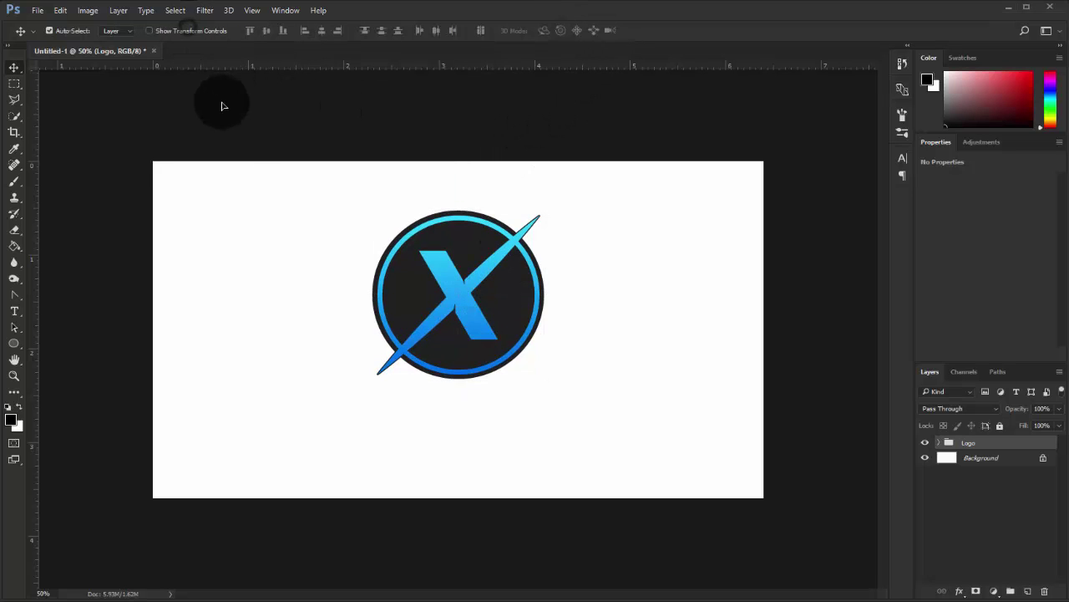
left_click_drag(255, 215, 252, 219)
key("ctrl+plus")
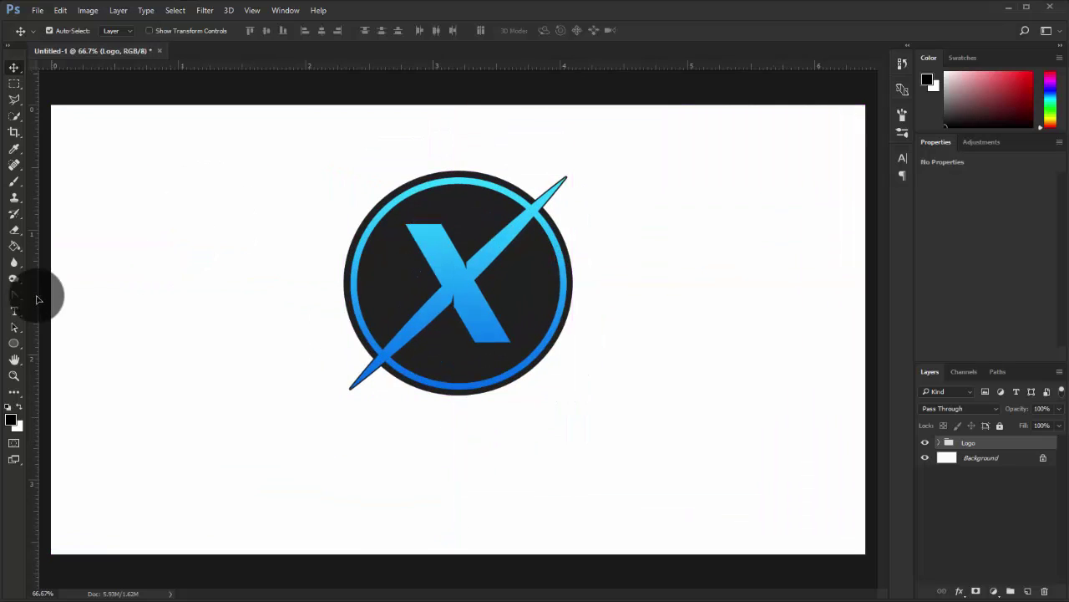
Add a 48 pt text layer reading XTREM below the logo
left_click(15, 313)
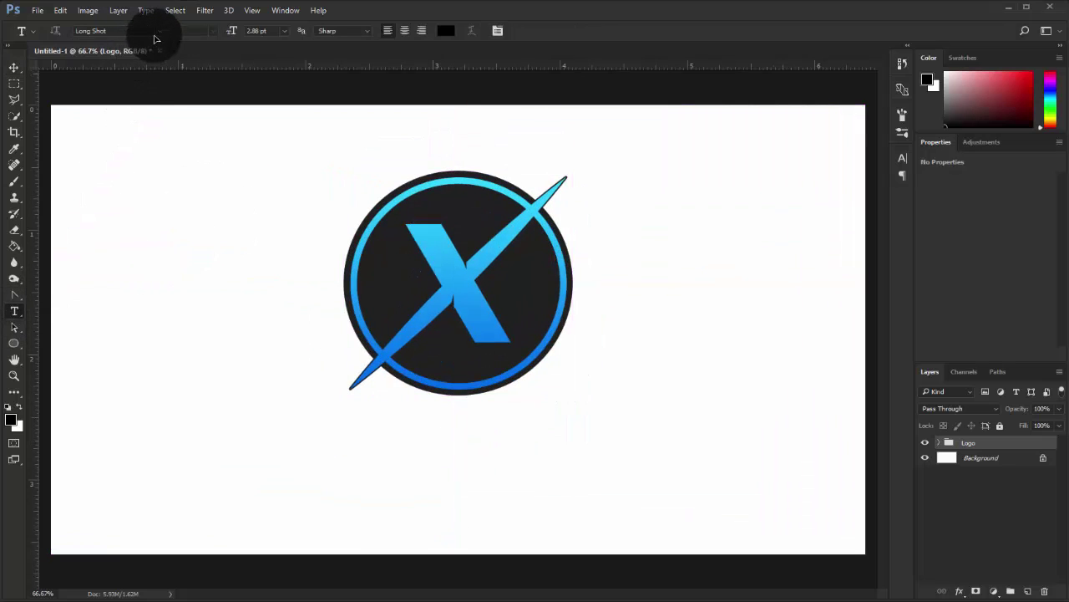
left_click(158, 31)
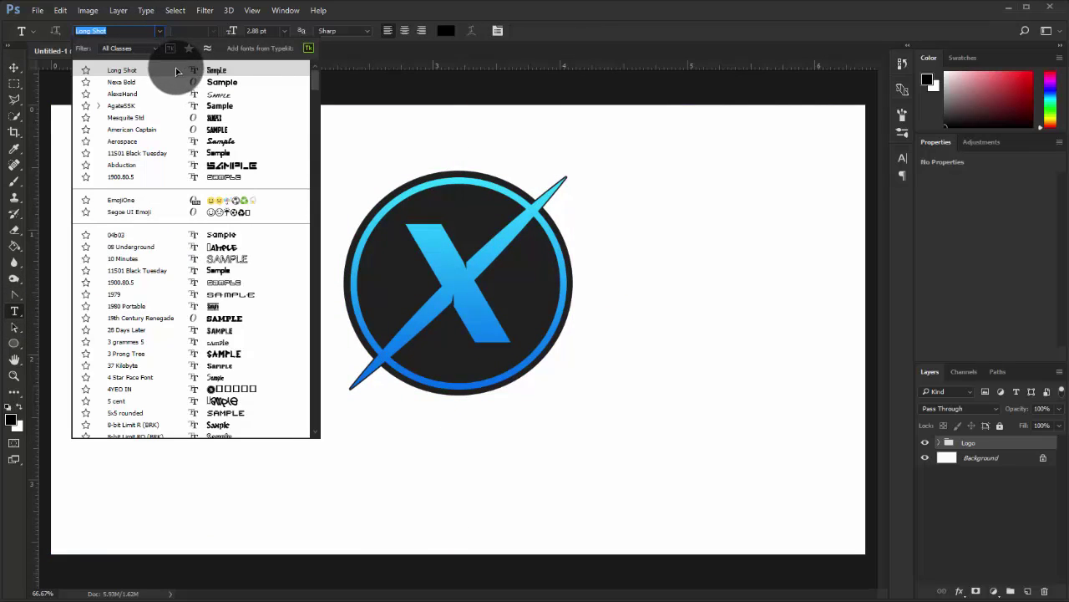
key("Escape")
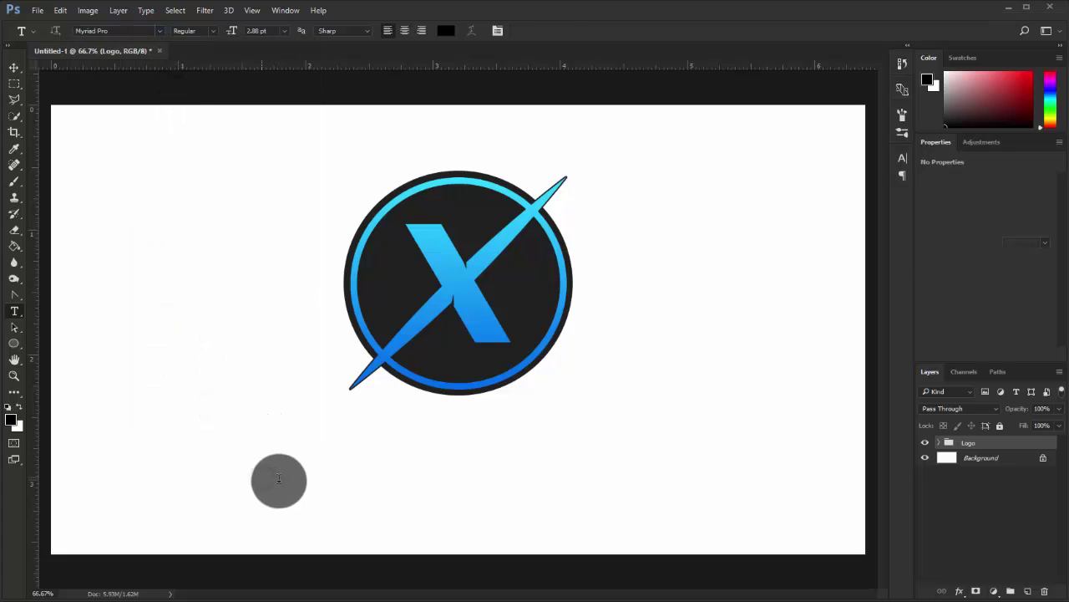
left_click(279, 478)
left_click(288, 34)
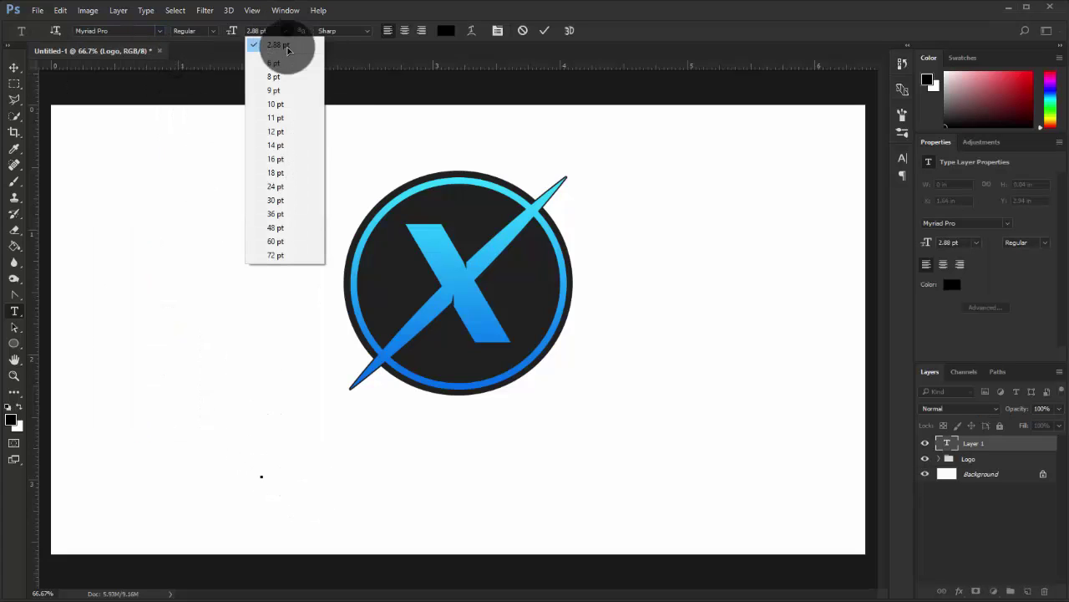
left_click(286, 224)
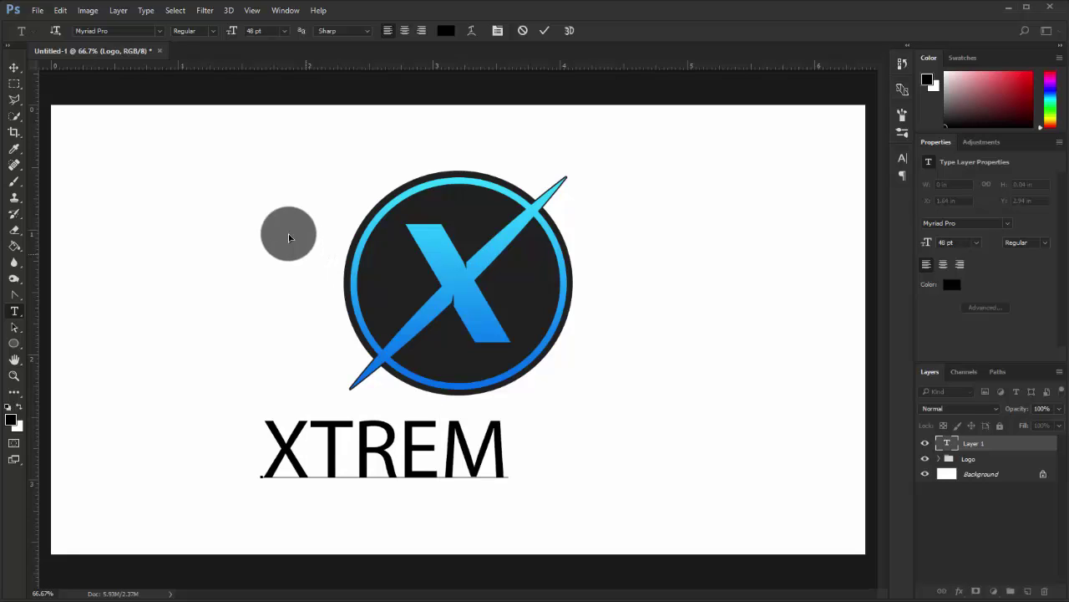
left_click(20, 71)
Change the XTREM text's font to Long Shot
left_click(17, 311)
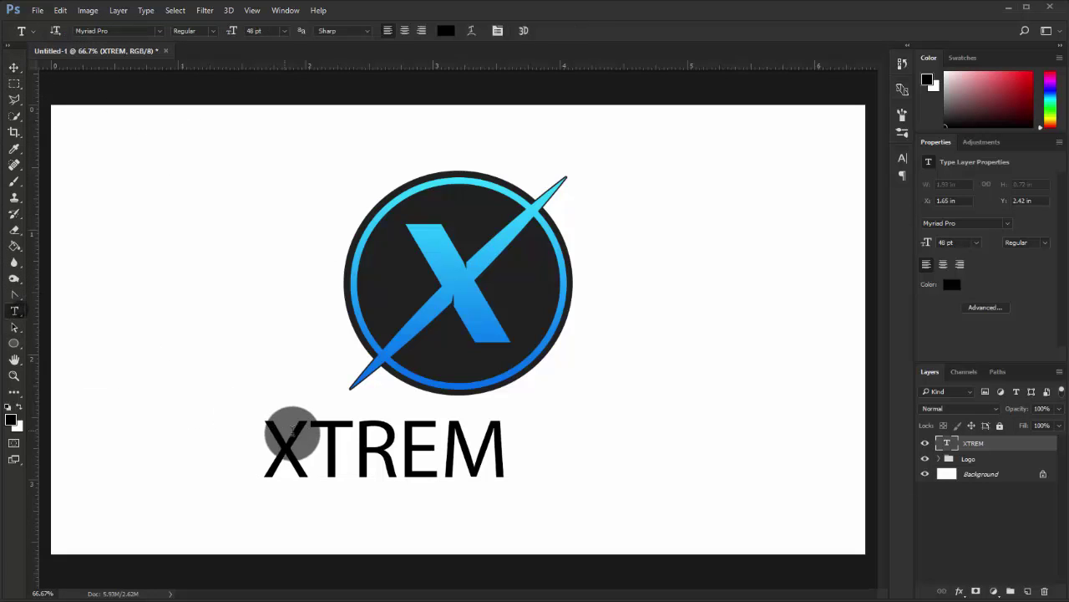
double_click(304, 437)
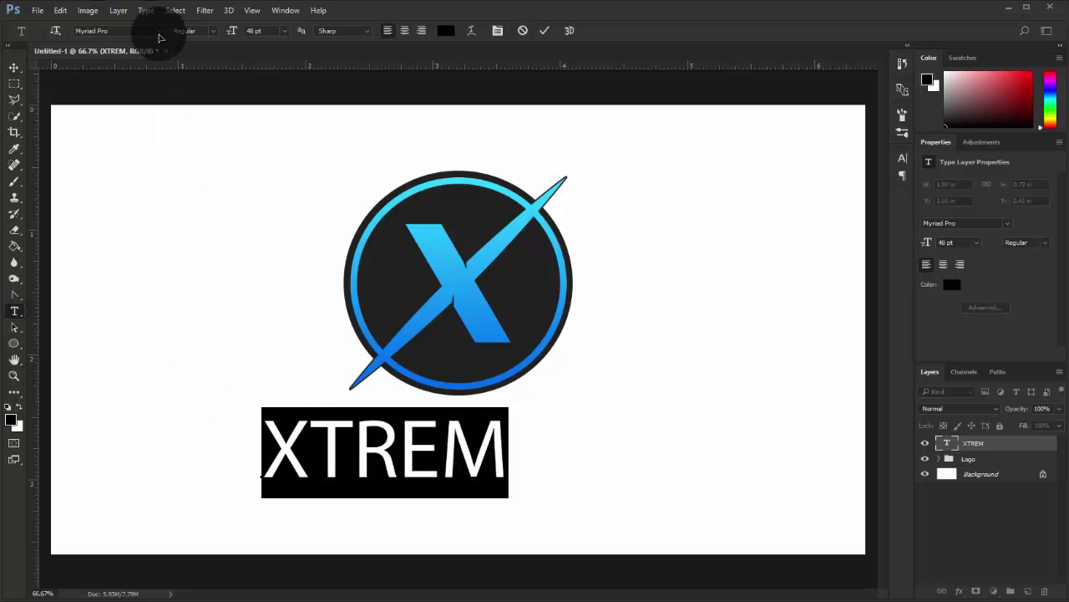
left_click(160, 31)
scroll(203, 107, "up", 2)
scroll(219, 104, "up", 5)
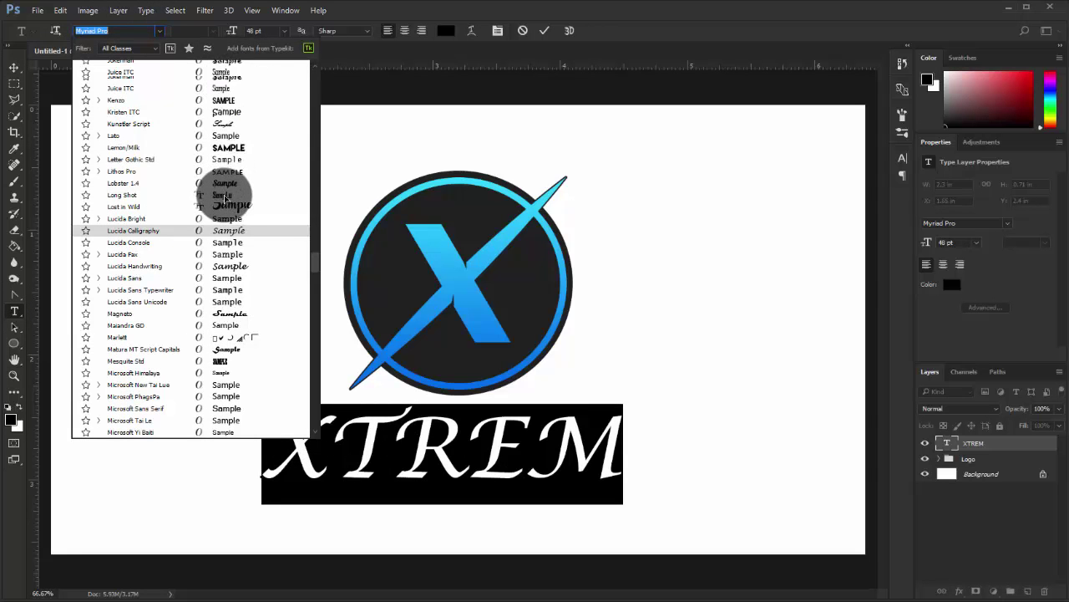
scroll(184, 217, "up", 6)
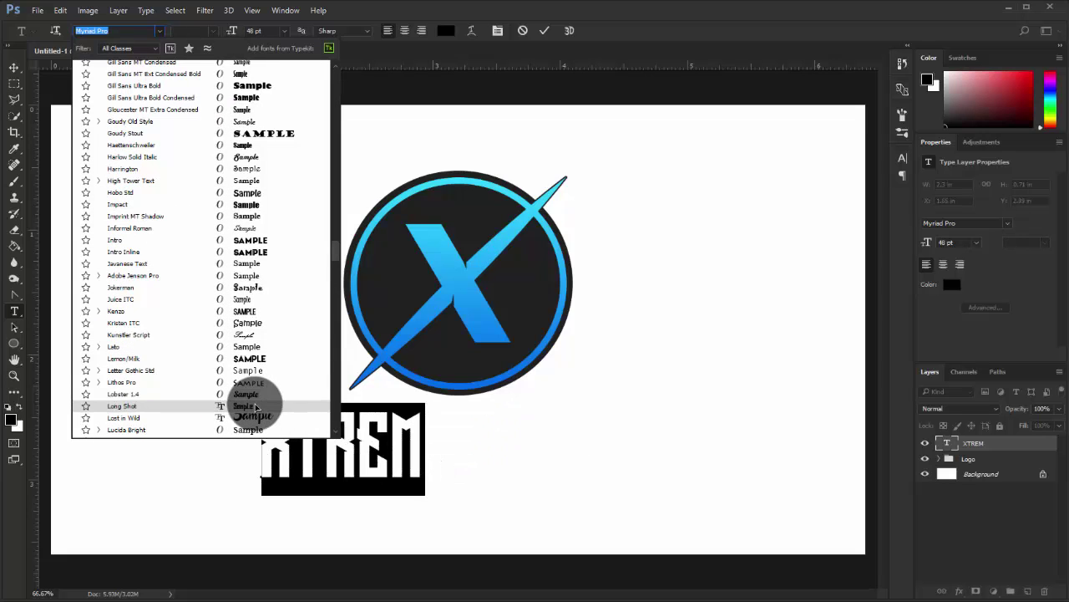
left_click(255, 405)
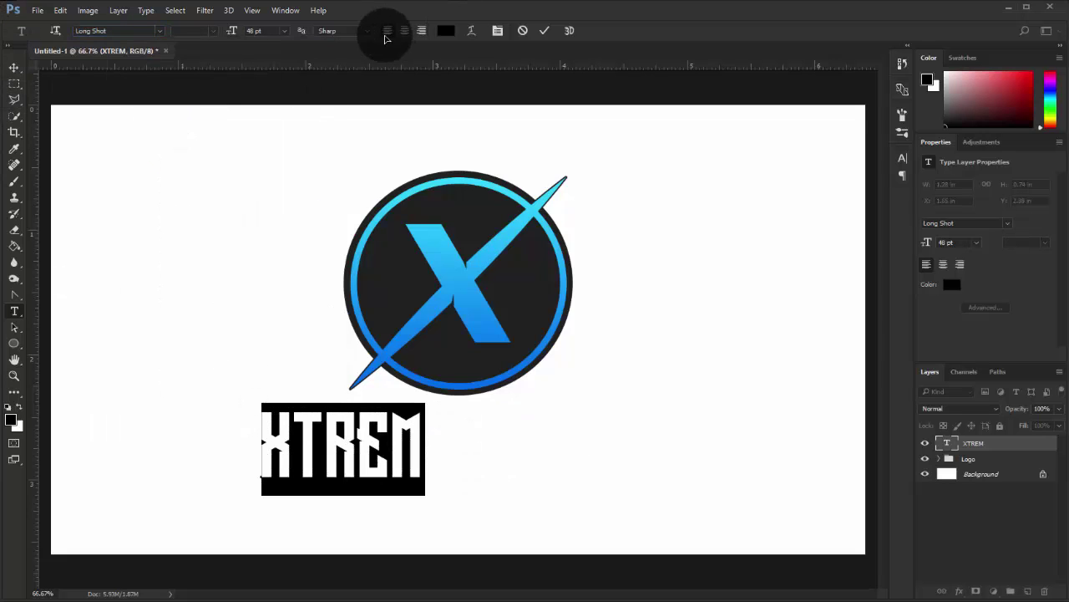
Set the XTREM text's tracking to 500
left_click(499, 31)
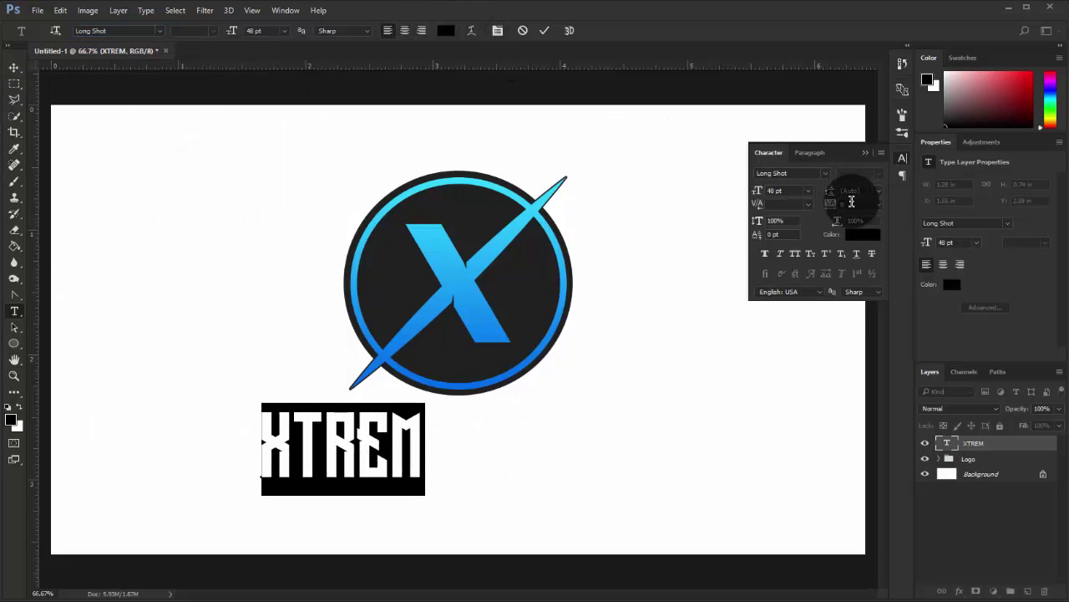
type("500")
key("Return")
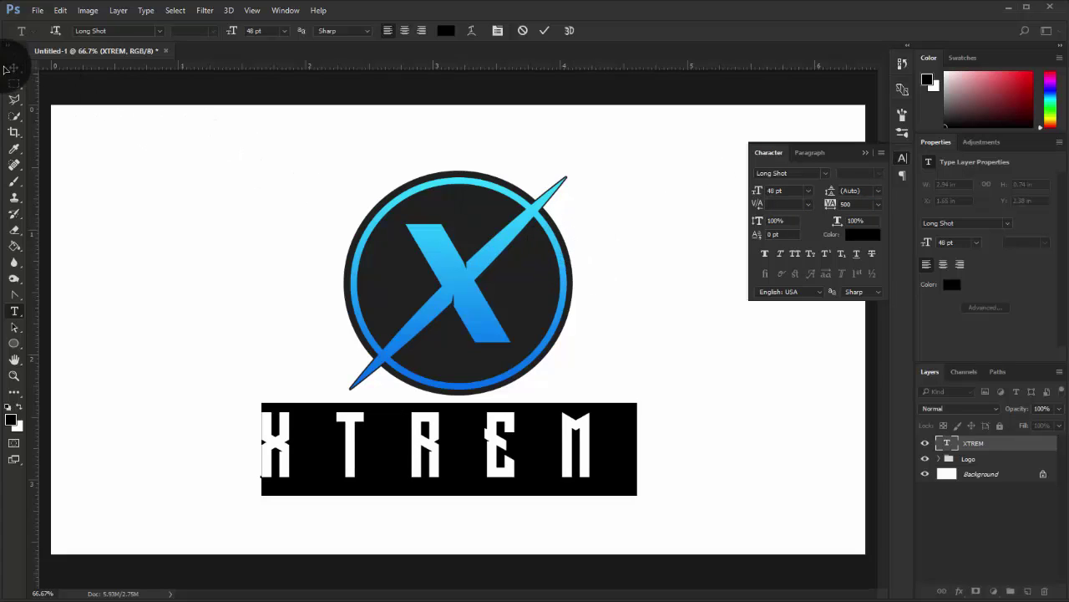
left_click(17, 70)
Insert an A before the M so the word reads XTREAM
left_click(13, 311)
left_click(530, 445)
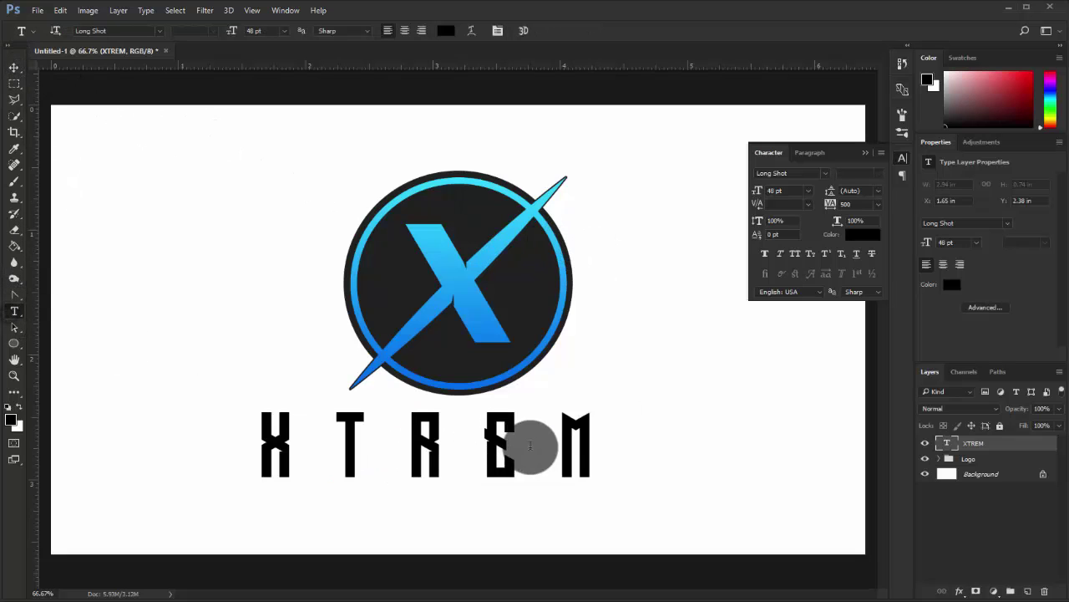
type("A")
key("Right")
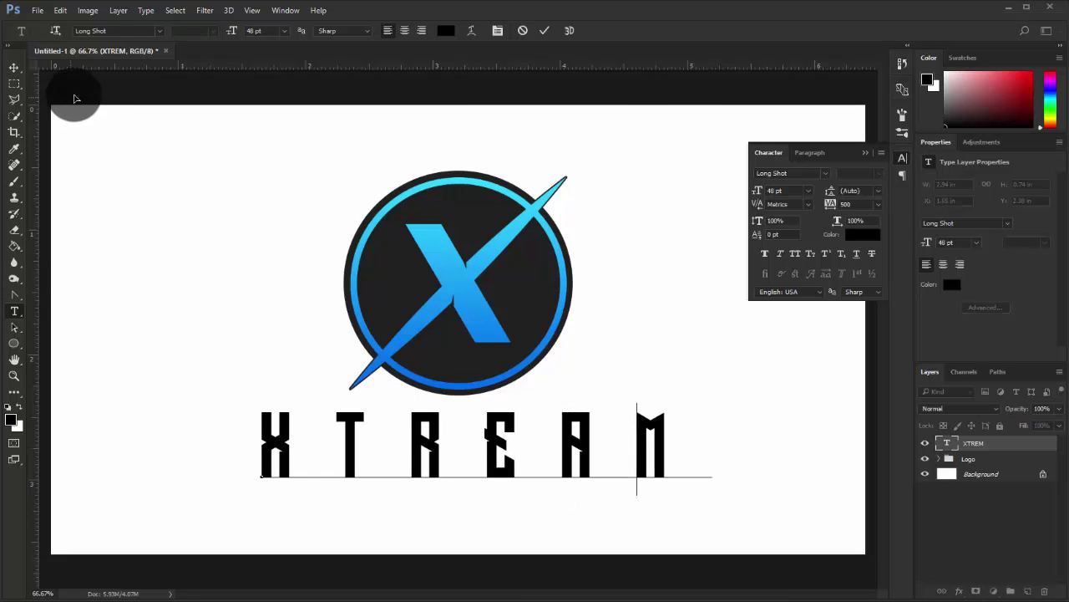
left_click(18, 68)
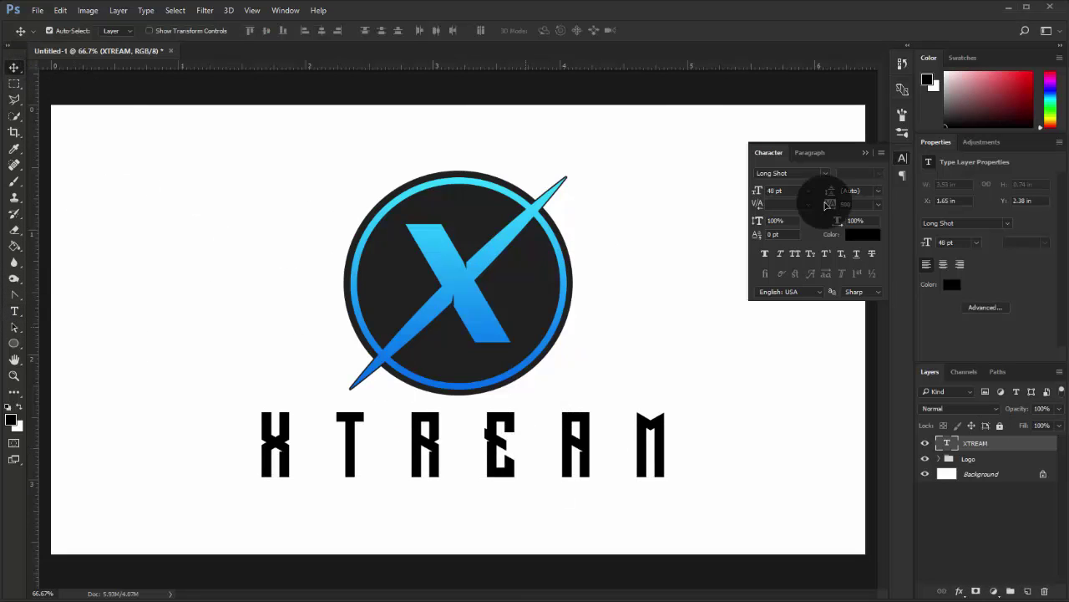
left_click(866, 152)
Scale the XTREAM text down to about 35.8 pt
left_click(149, 30)
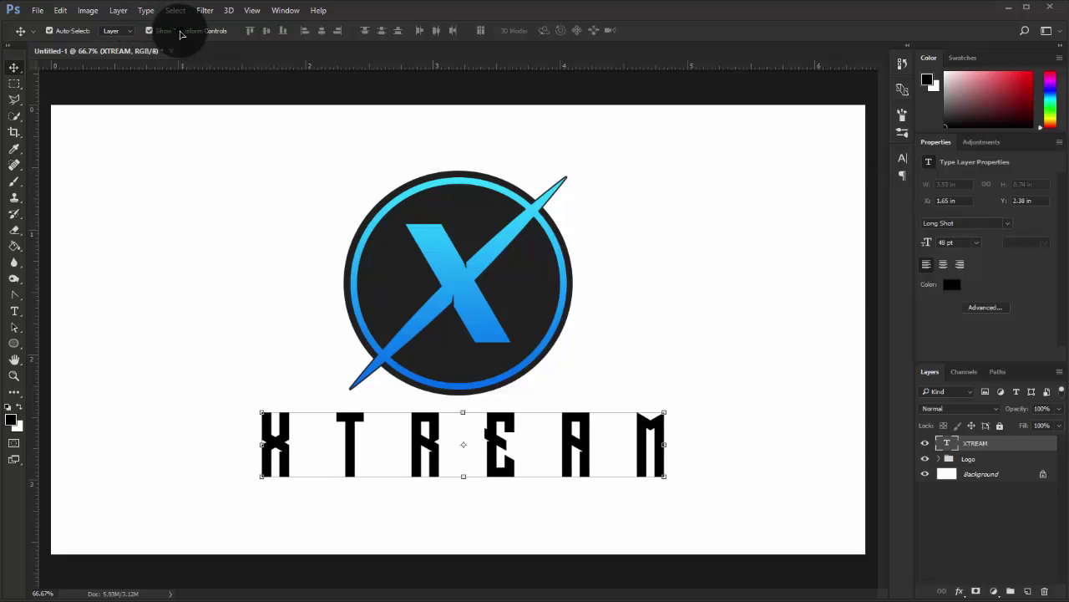
mouse_move(663, 411)
left_mouse_down()
mouse_move(599, 456)
mouse_move(572, 457)
left_mouse_up()
left_click(564, 30)
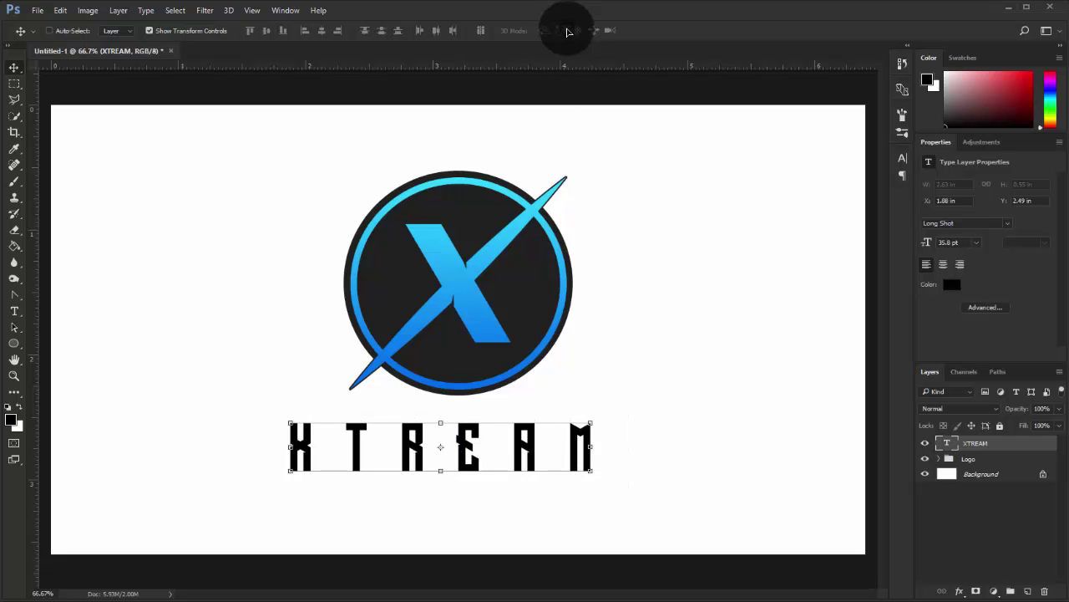
key("ctrl+minus")
key("ctrl+plus")
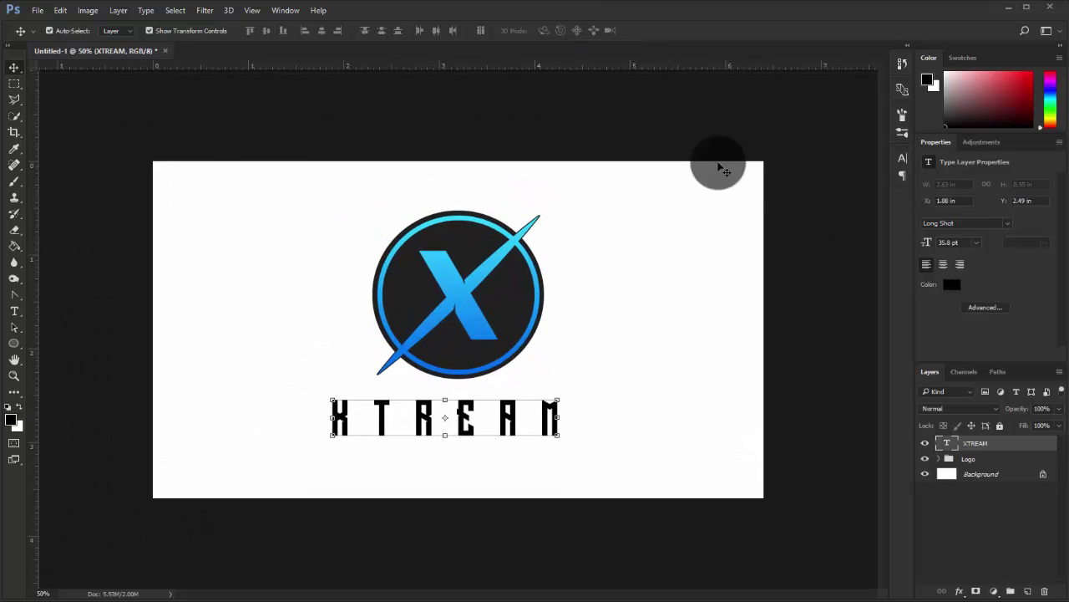
Align the Logo group and XTREAM text on their horizontal centres
left_click(970, 459, "shift")
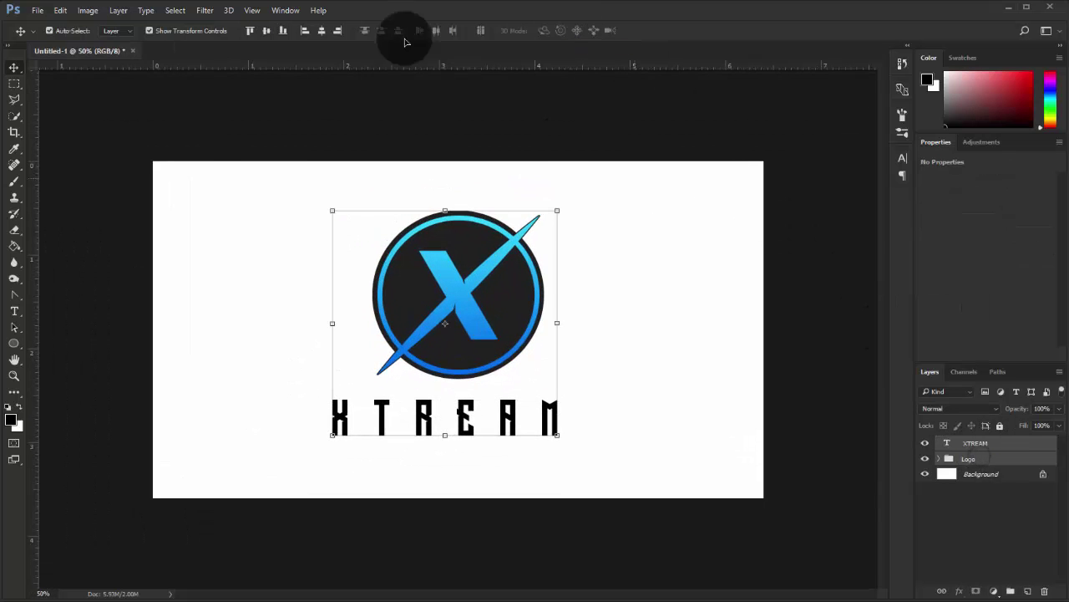
left_click(320, 32)
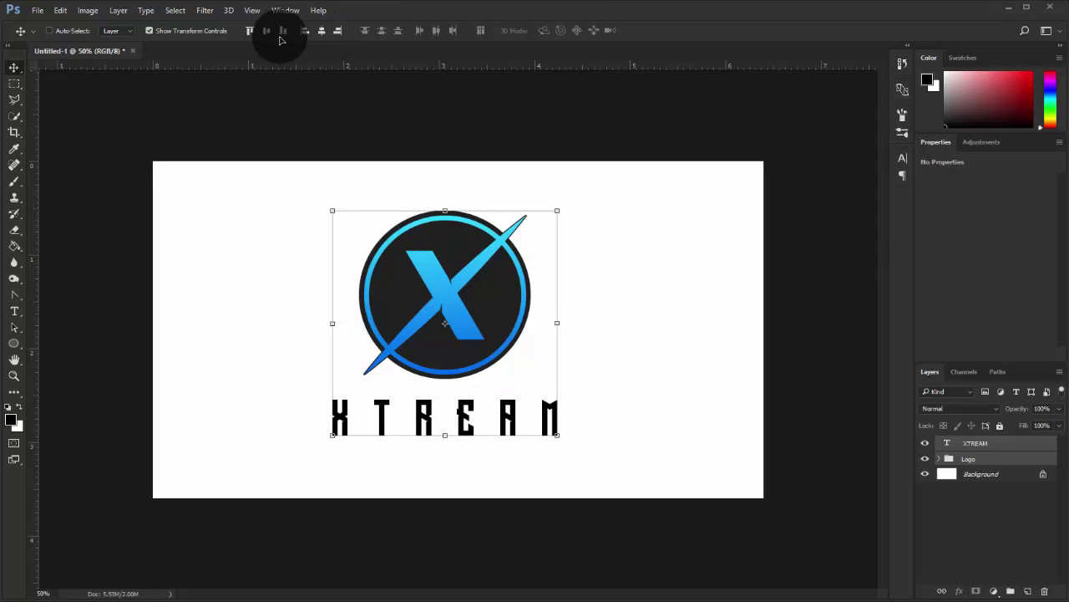
left_click(150, 31)
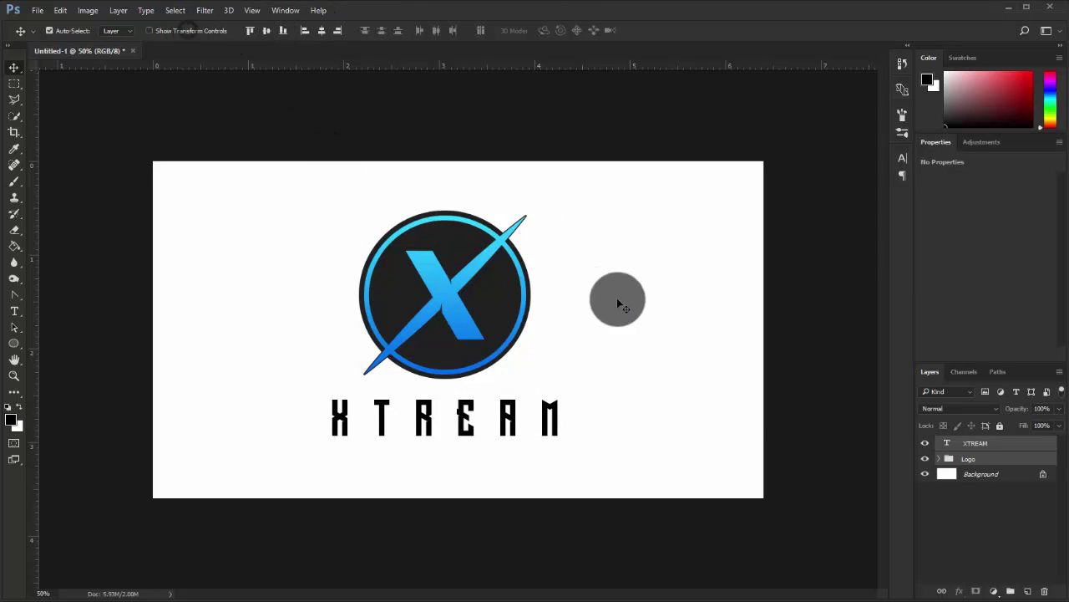
left_click(1018, 530)
Give XTREAM a Gradient Overlay, a Stroke, and a more opaque, offset Drop Shadow
right_click(965, 443)
left_click(756, 110)
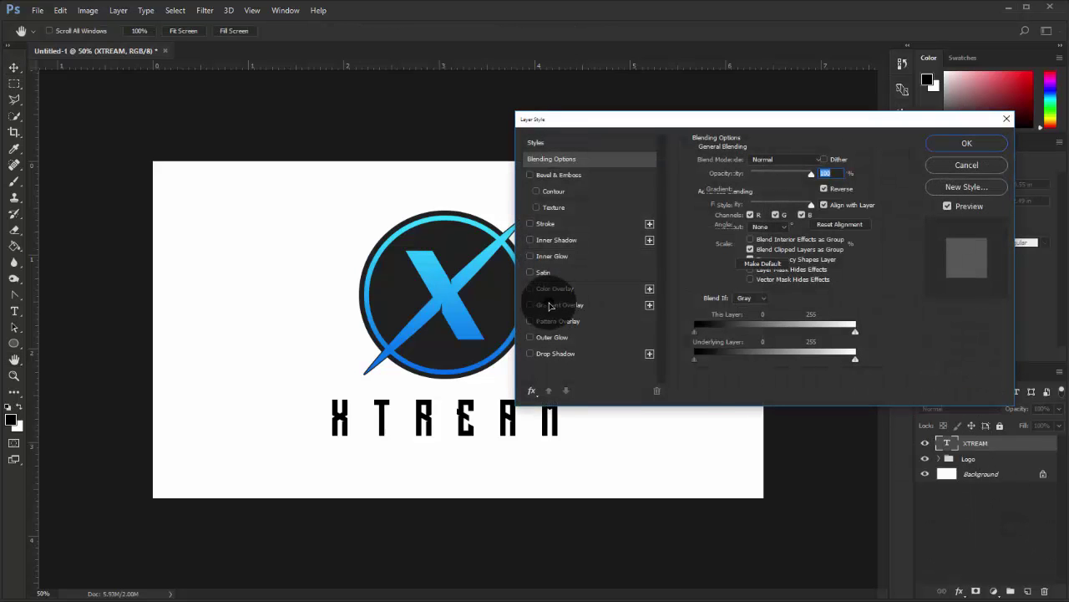
left_click(554, 304)
left_click(543, 224)
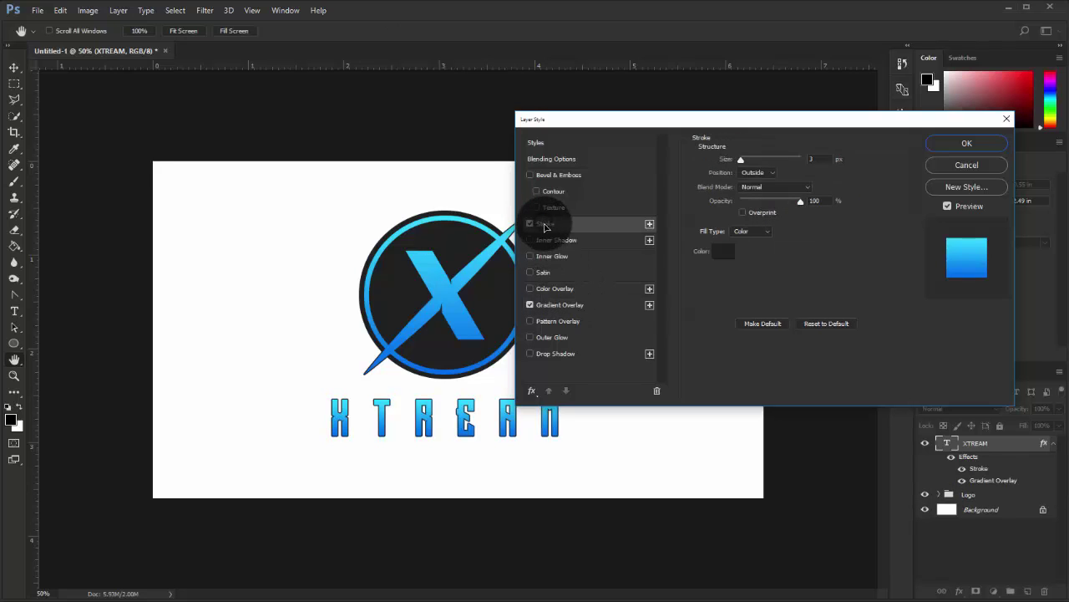
left_click(554, 354)
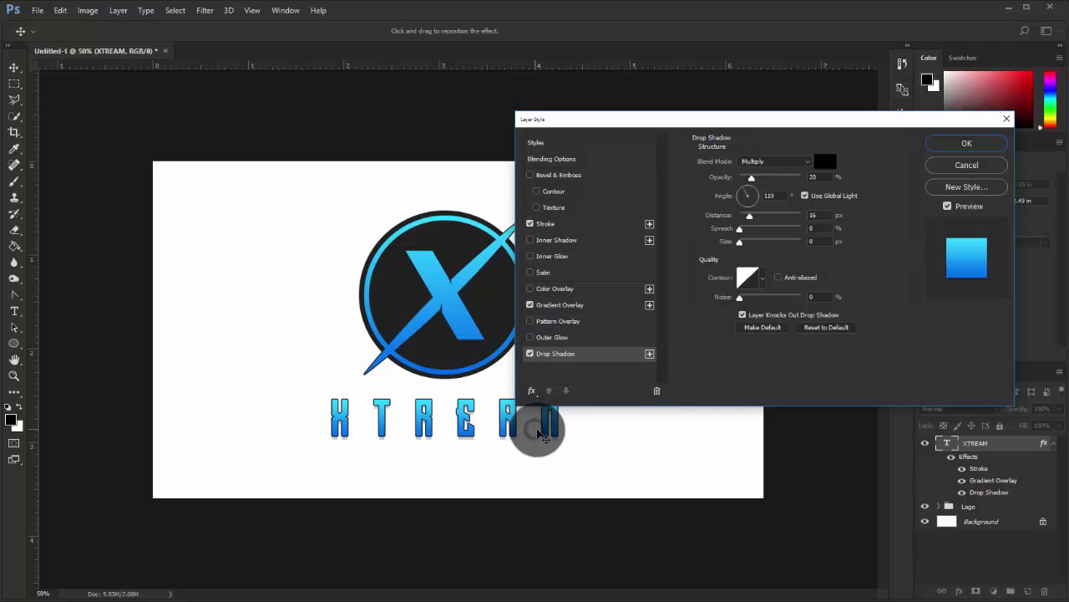
left_click_drag(537, 425, 540, 432)
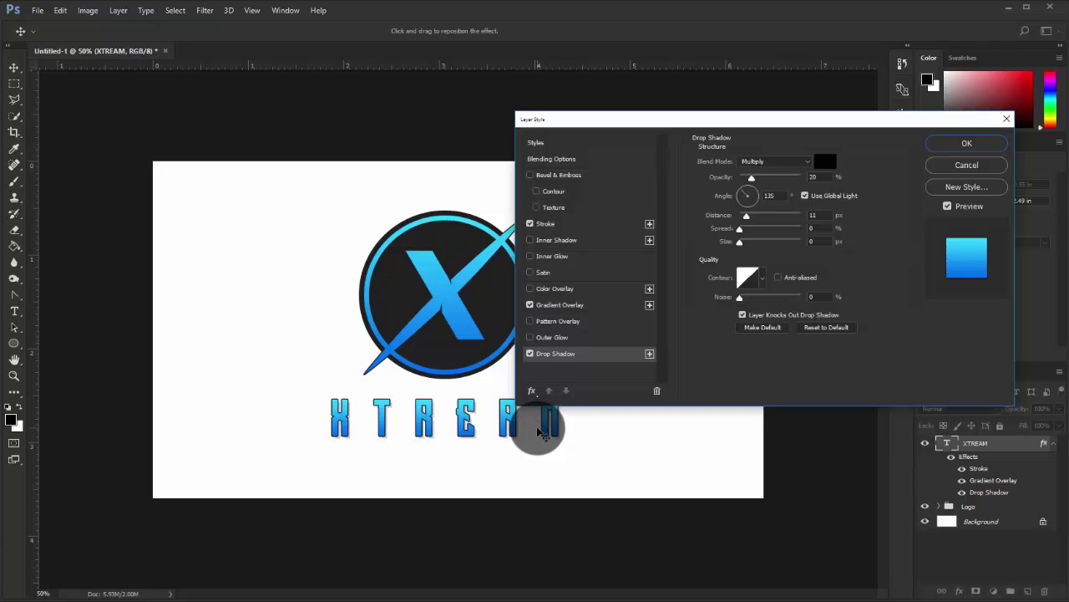
left_click_drag(751, 177, 764, 177)
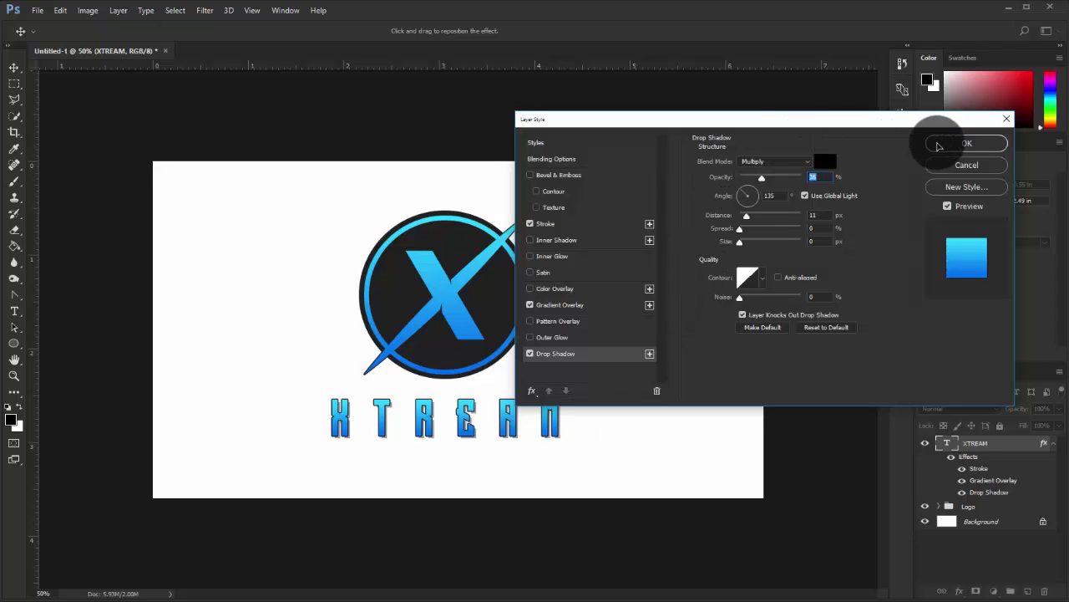
left_click(946, 144)
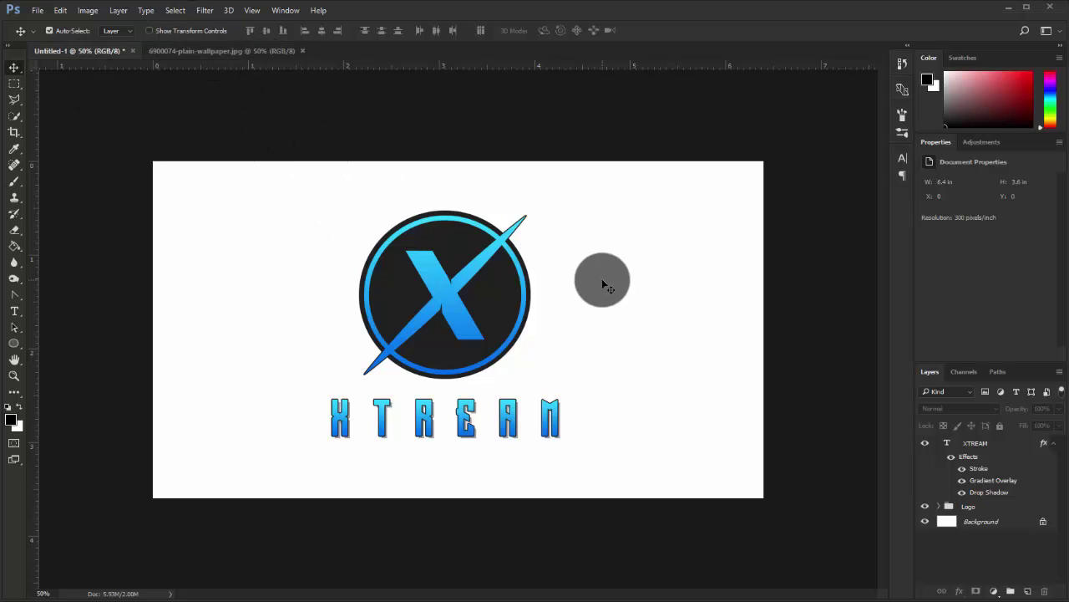
Drag the plain wallpaper image into the logo document as a new layer
left_click(1052, 444)
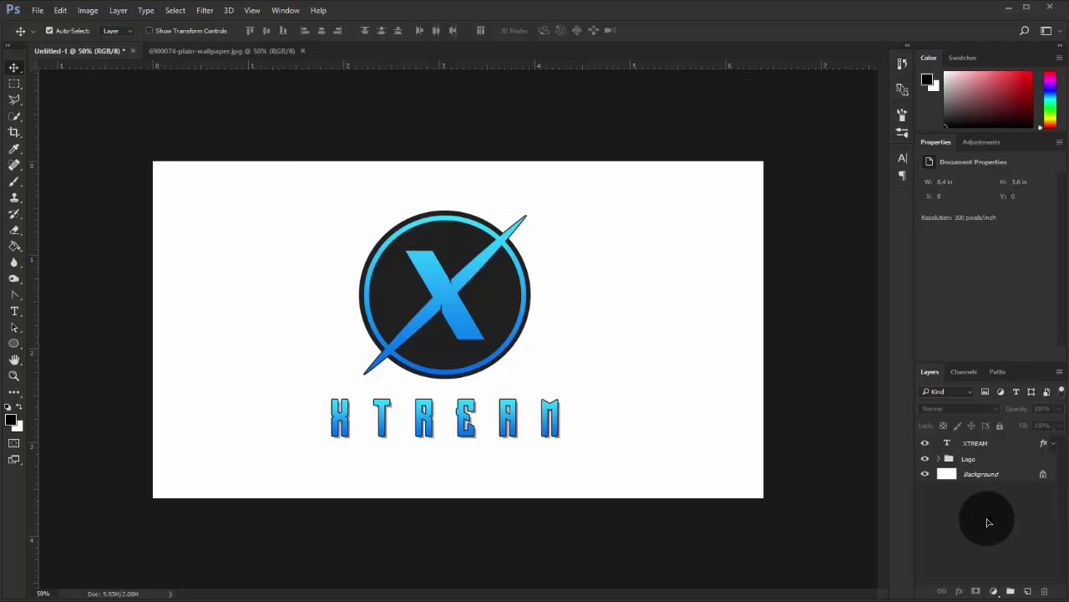
left_click(257, 52)
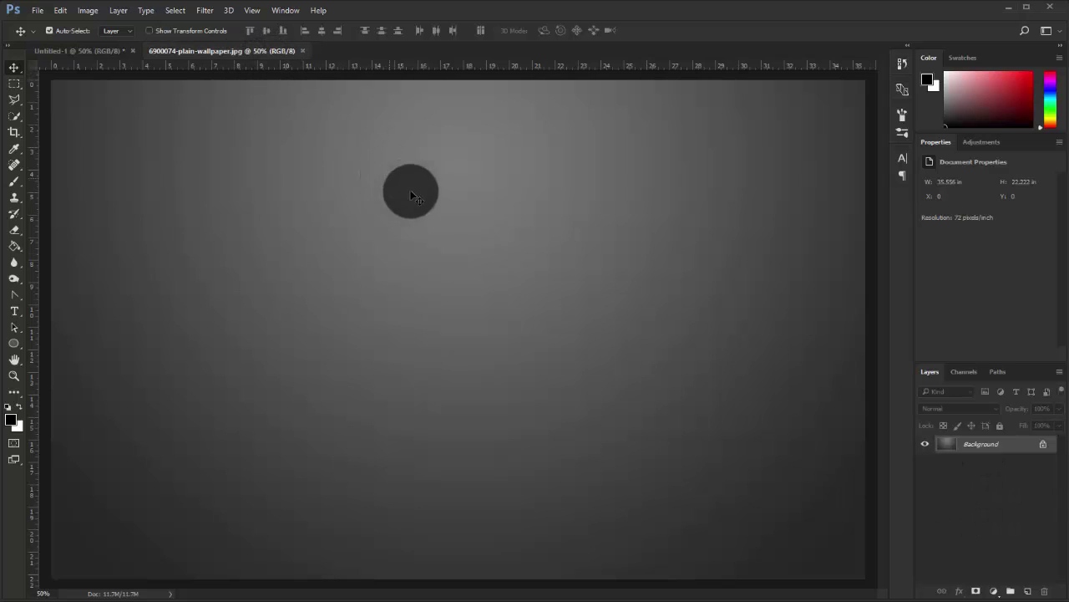
left_click(1047, 449)
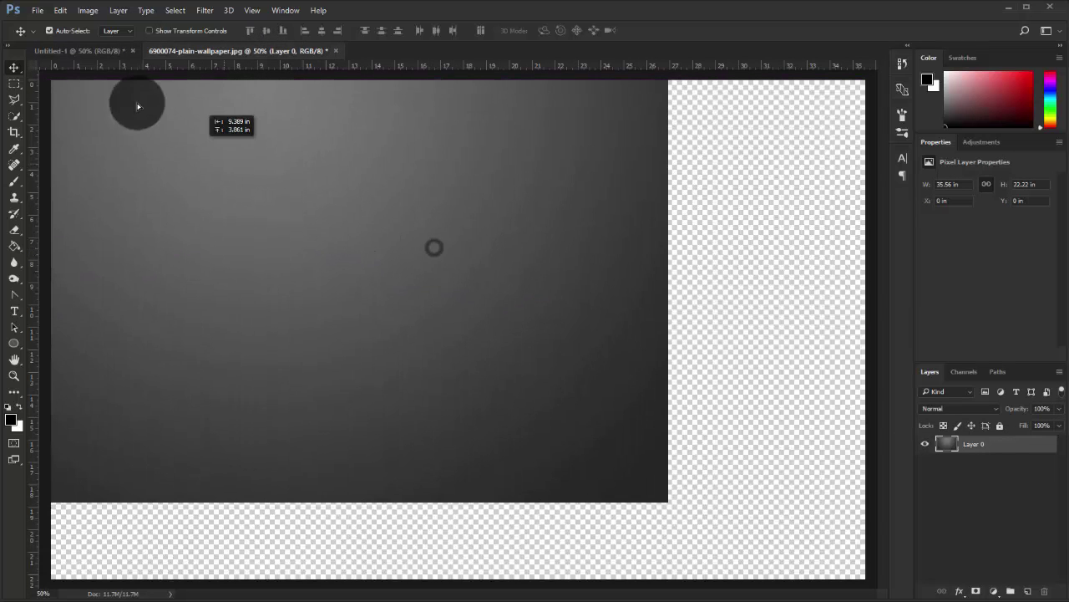
mouse_move(440, 249)
left_mouse_down()
mouse_move(91, 56)
mouse_move(386, 225)
left_mouse_up()
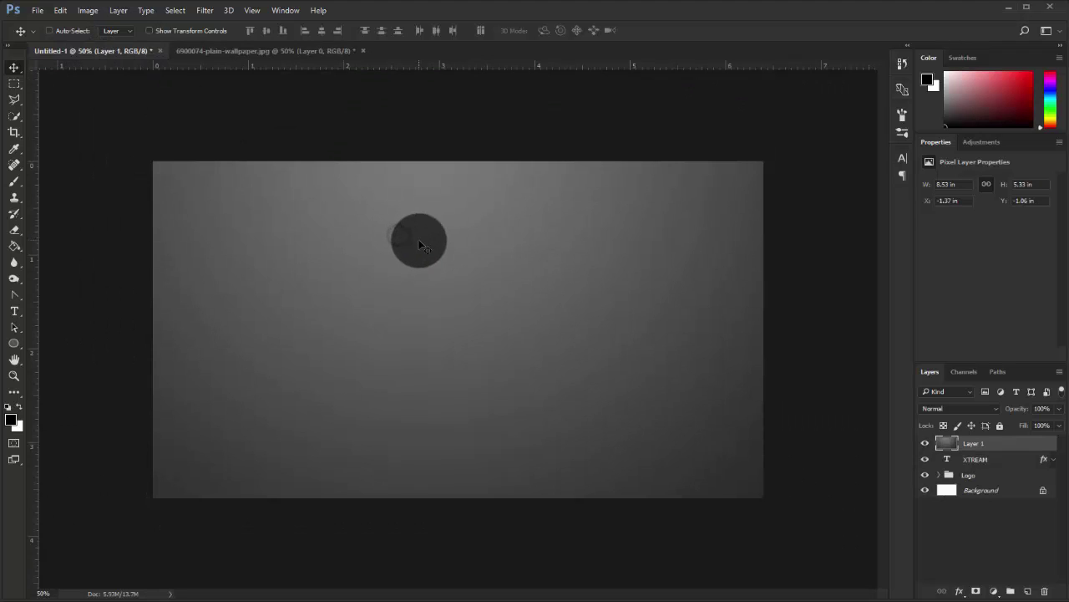
Resize the wallpaper layer to fill the canvas
key("ctrl+minus")
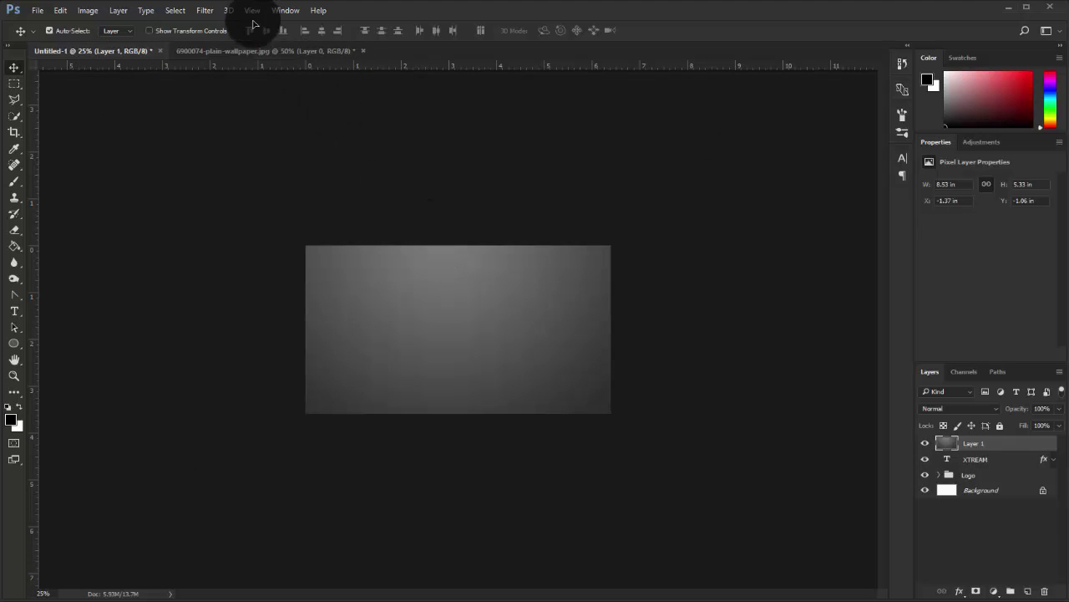
left_click(213, 31)
left_click_drag(649, 198, 612, 248)
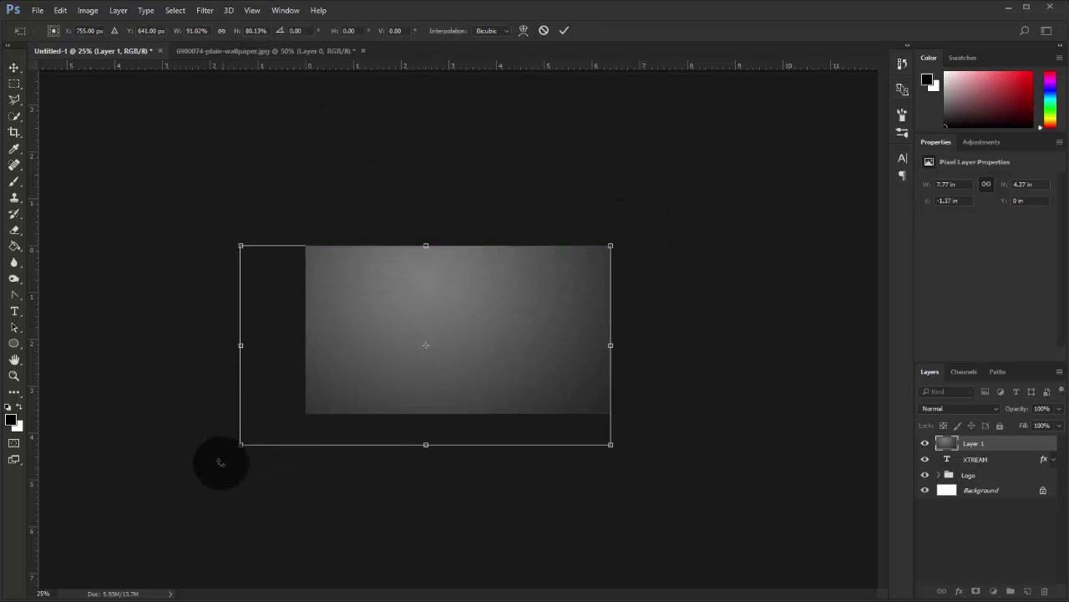
left_click_drag(241, 444, 299, 413)
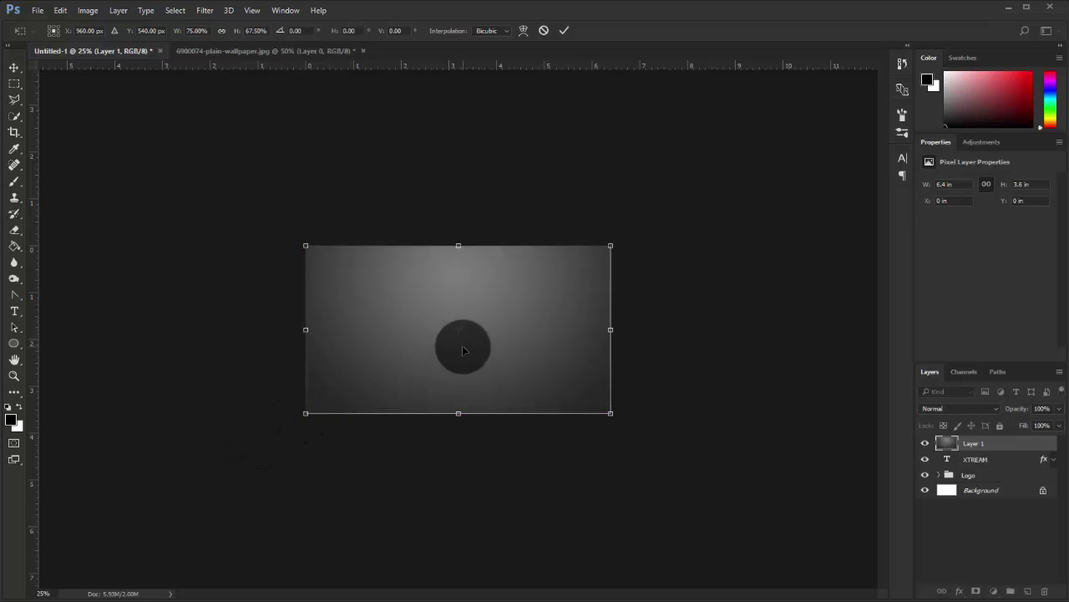
double_click(462, 346)
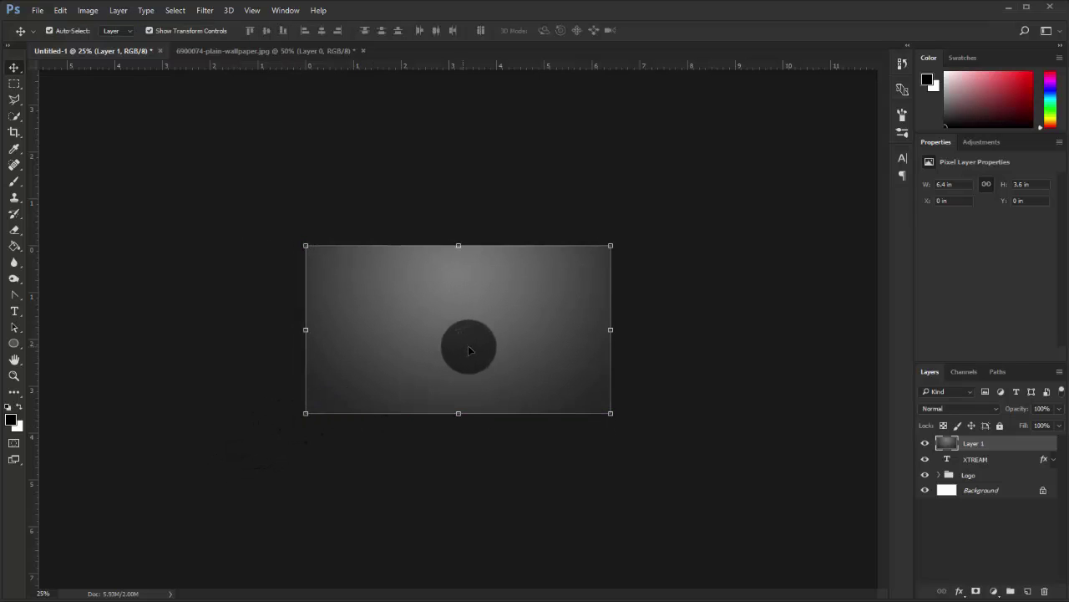
Move the grey Layer 1 below the Logo group, above Background
left_click(205, 32)
key("ctrl+plus")
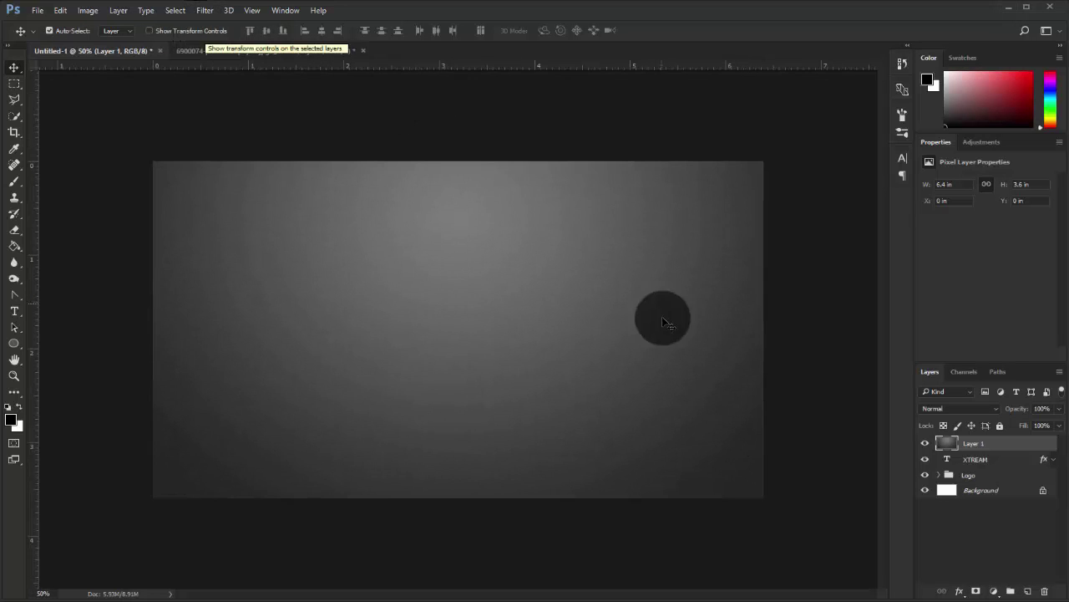
left_click_drag(992, 443, 991, 481)
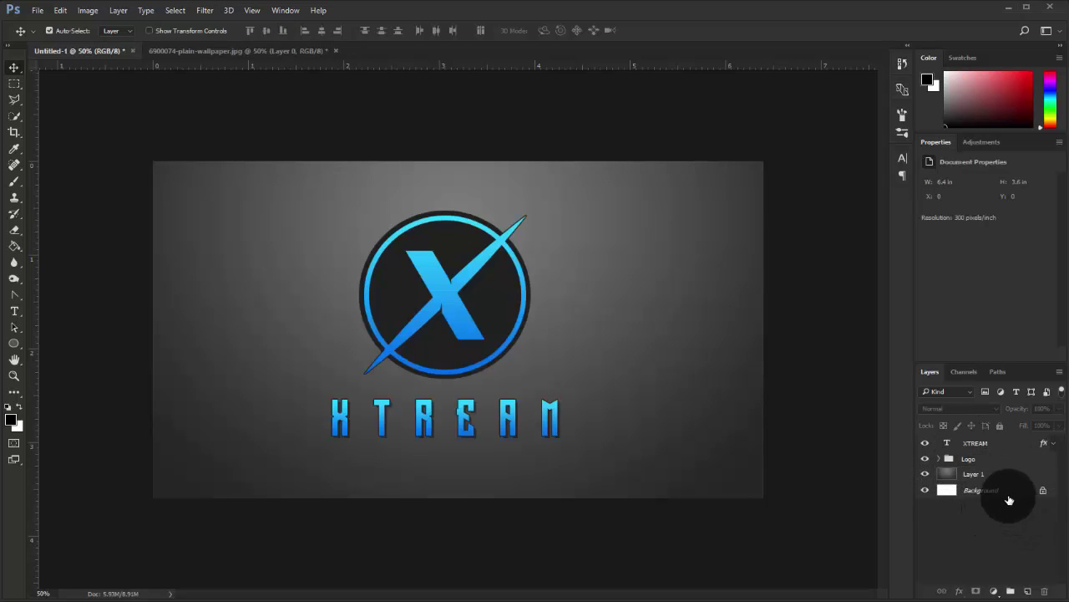
Add a blue Gradient Overlay at 45% opacity to Layer 1
right_click(986, 468)
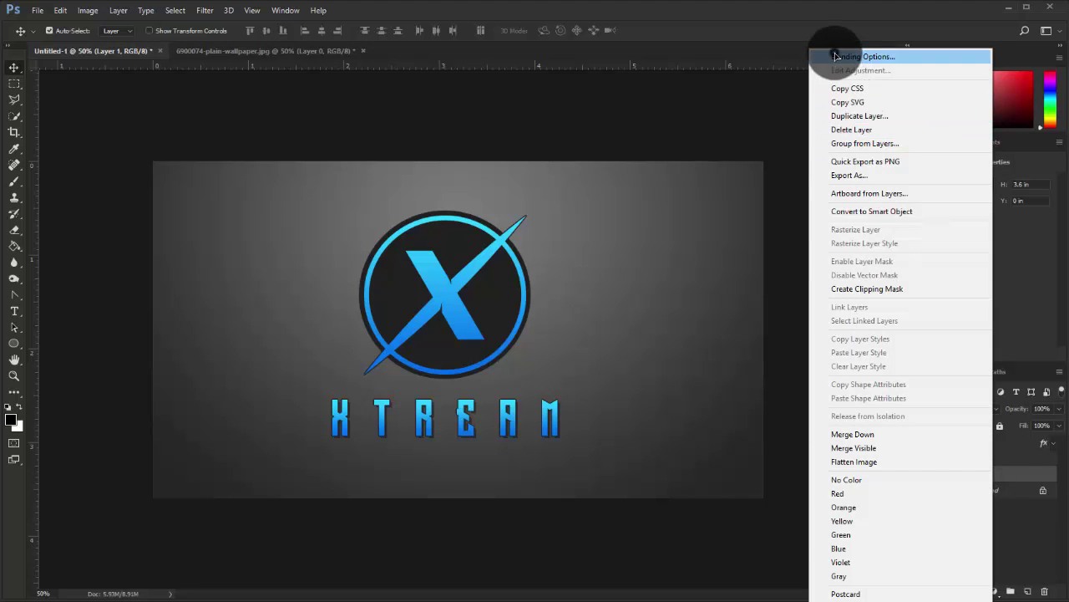
left_click(835, 55)
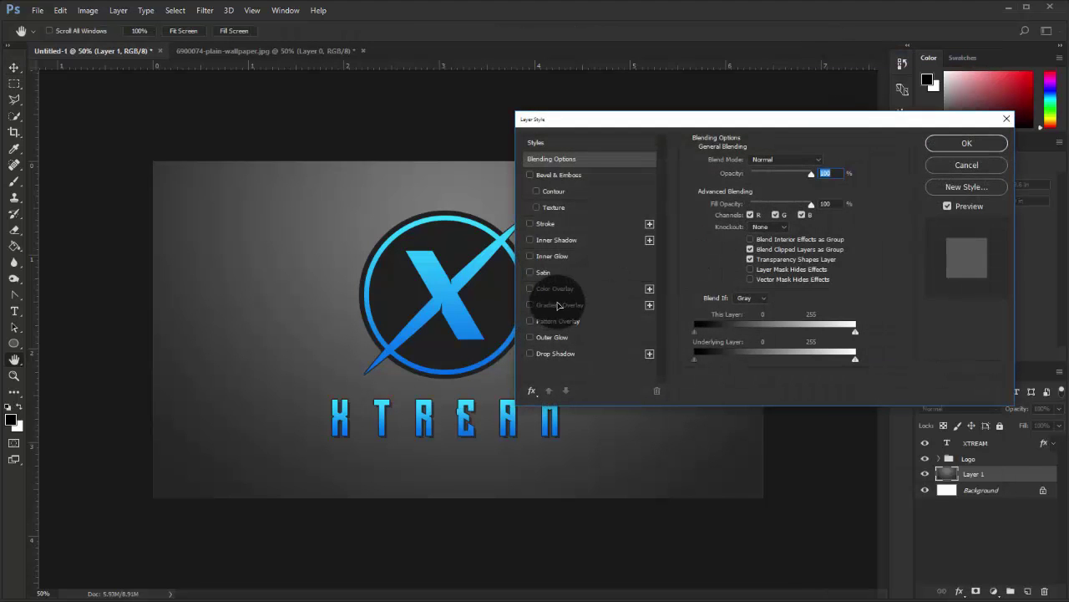
left_click(558, 305)
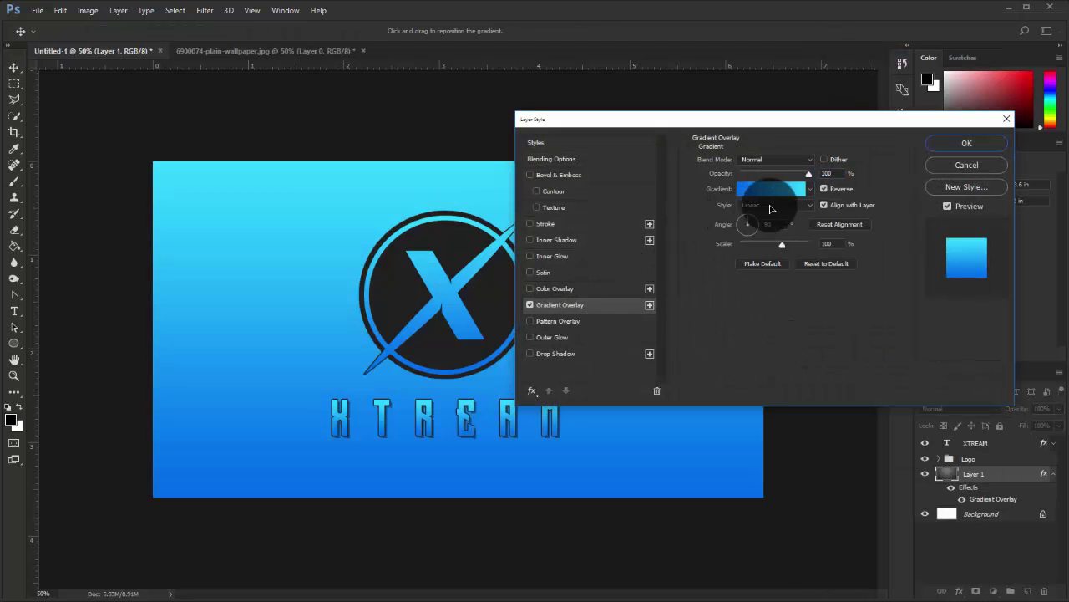
left_click(774, 190)
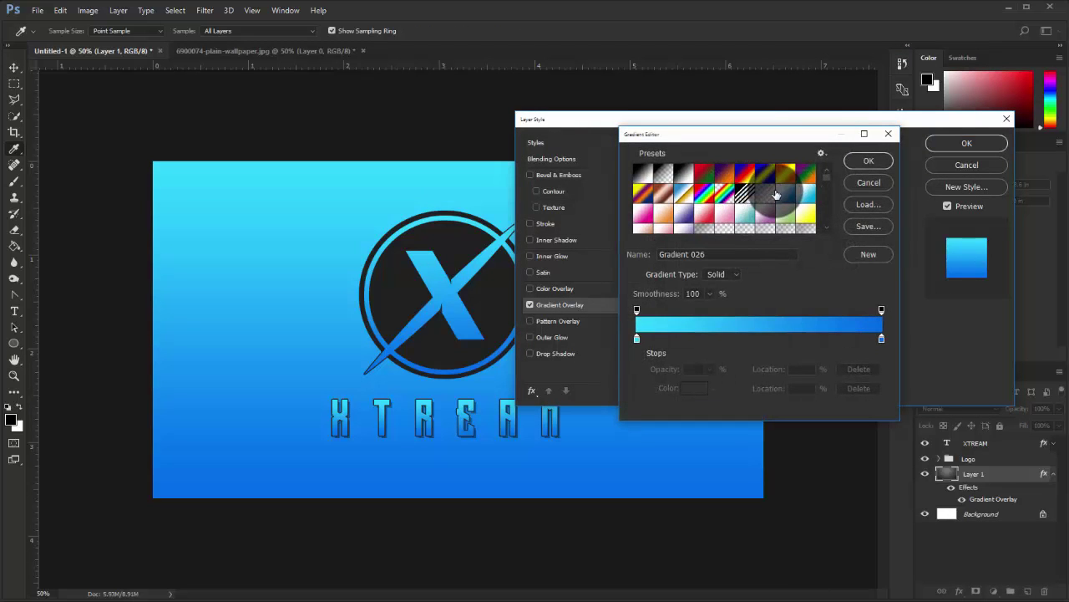
scroll(802, 205, "down", 3)
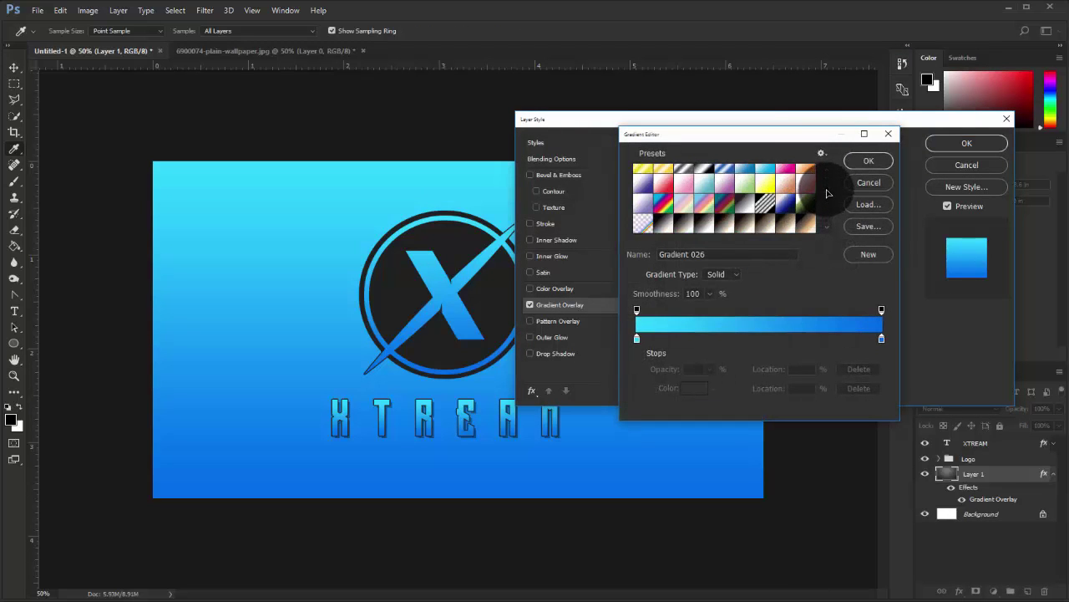
left_click_drag(827, 194, 830, 226)
left_click(789, 209)
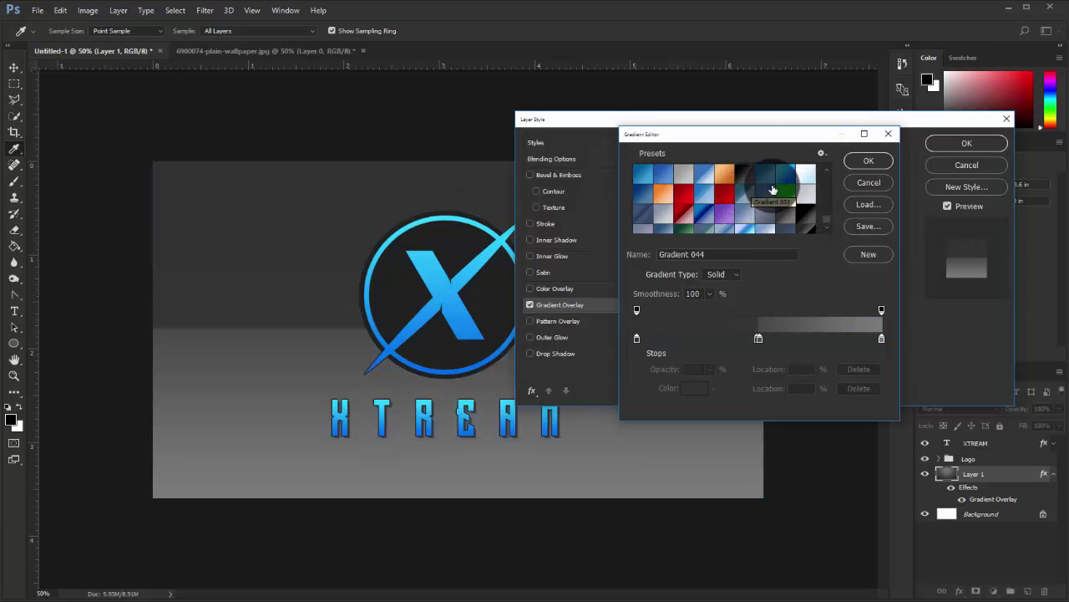
left_click(769, 181)
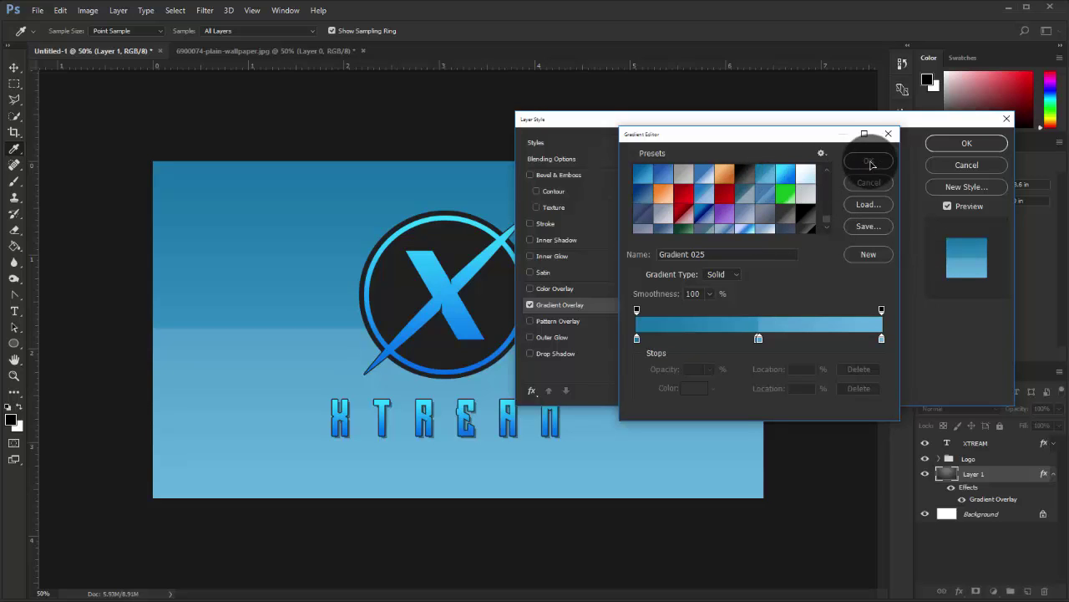
left_click(866, 159)
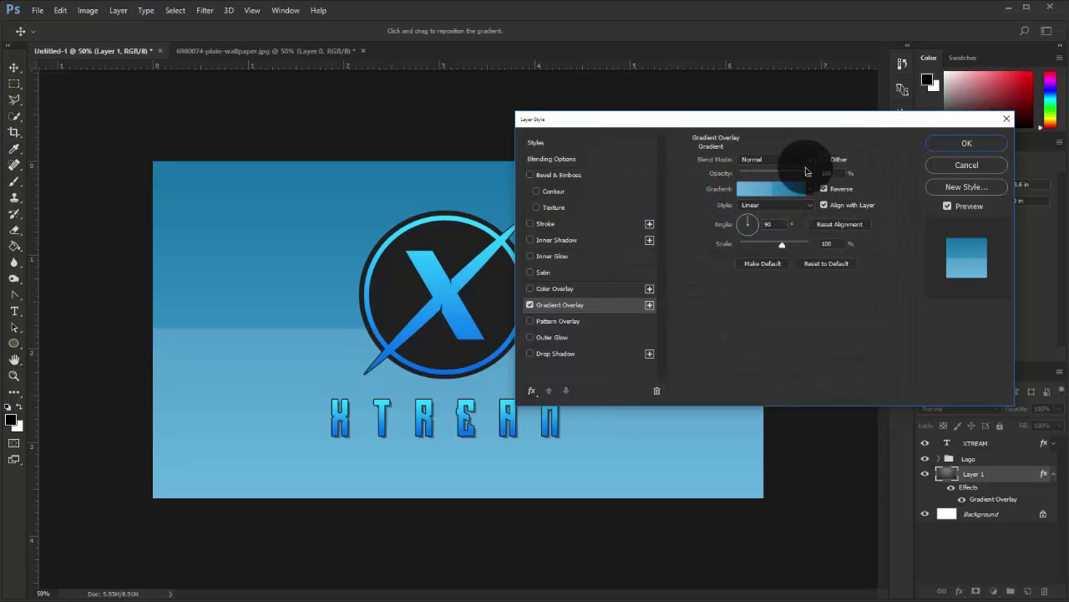
left_click_drag(807, 175, 779, 177)
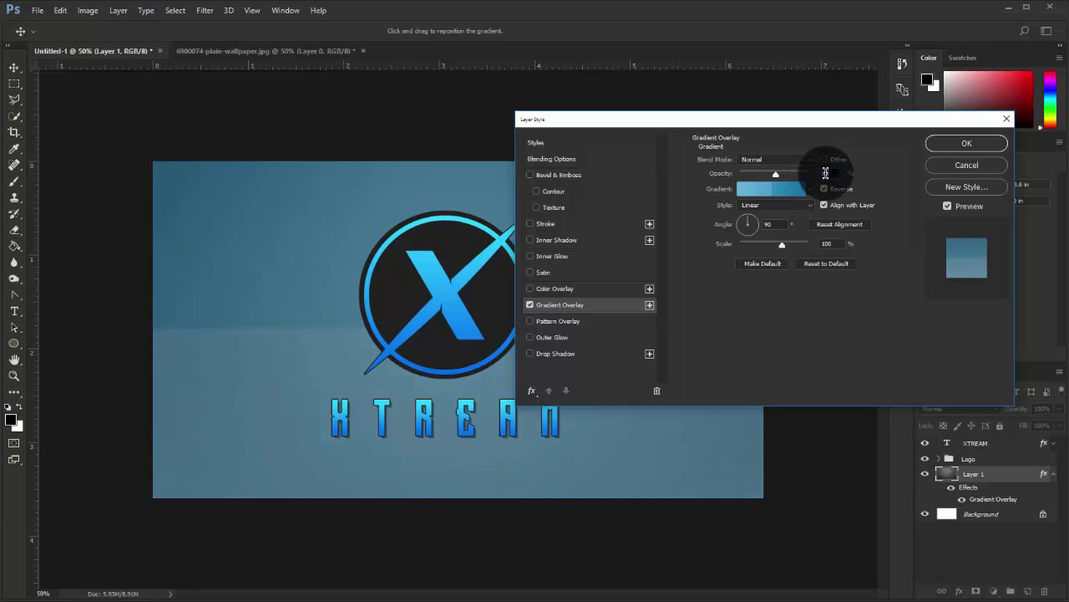
type("45")
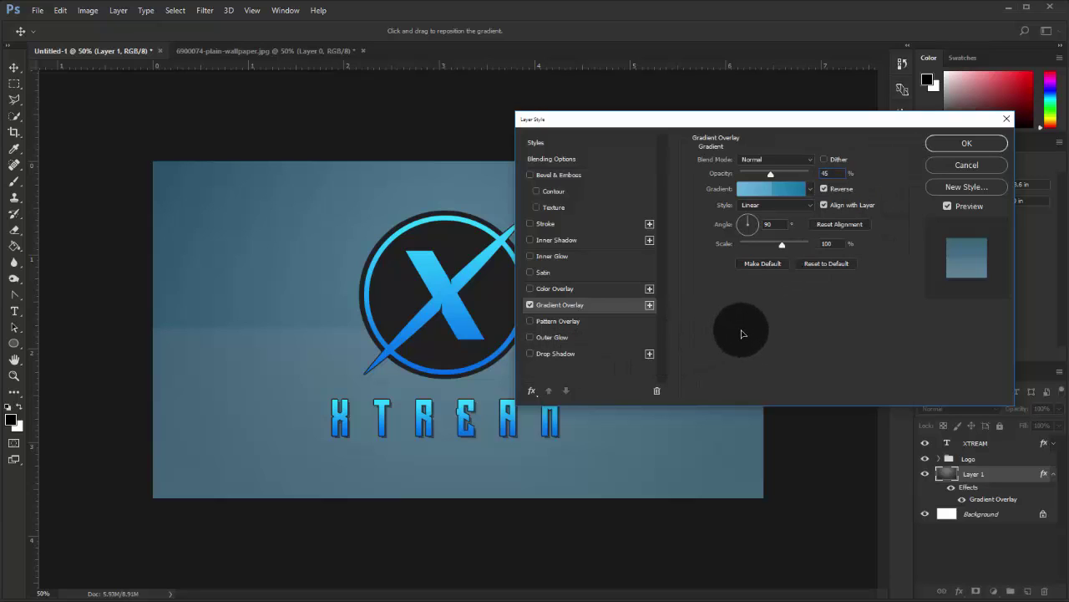
Add a Soft Light Pattern Overlay at 36% opacity to Layer 1
left_click(548, 336)
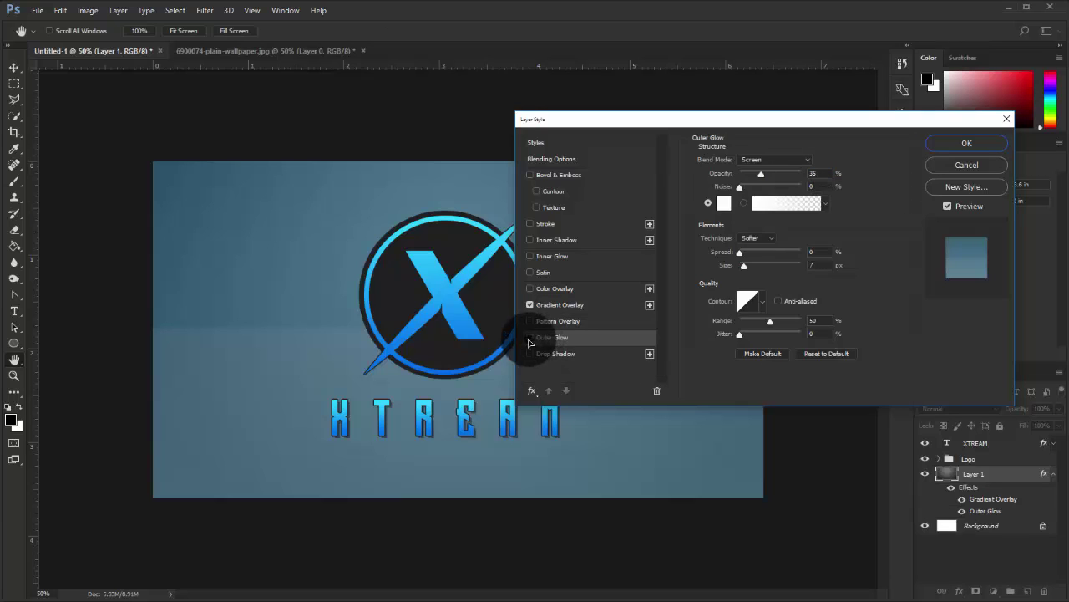
left_click(529, 337)
left_click(529, 321)
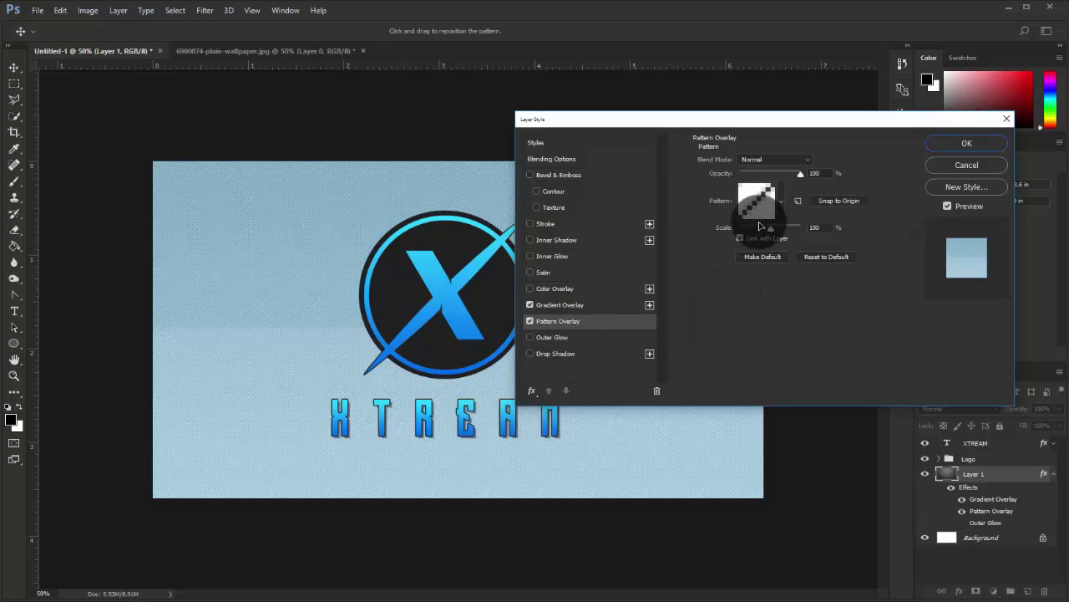
left_click(779, 203)
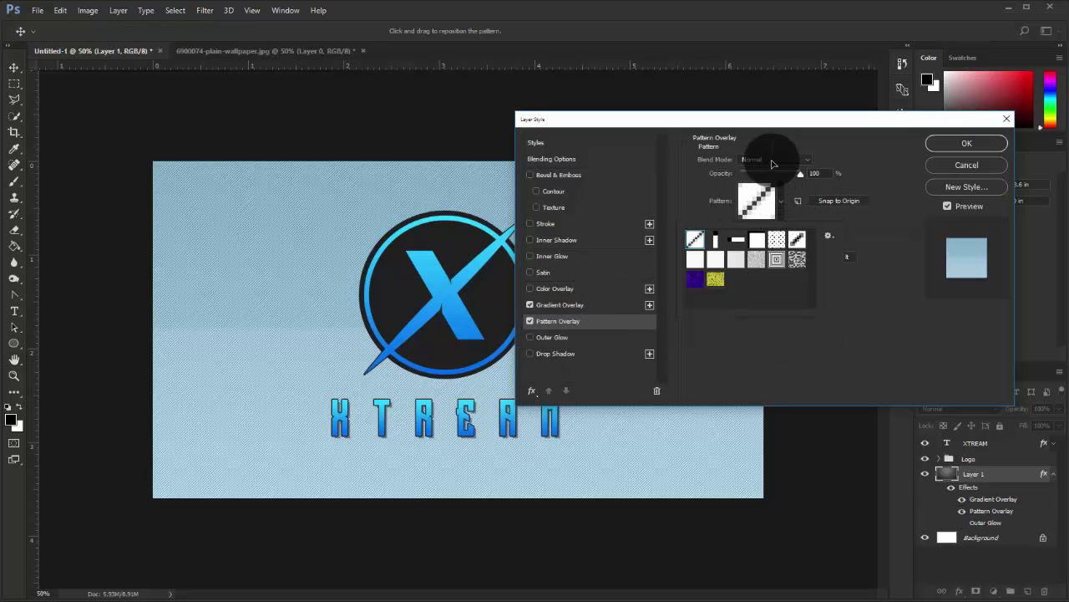
left_click(775, 159)
key("Escape")
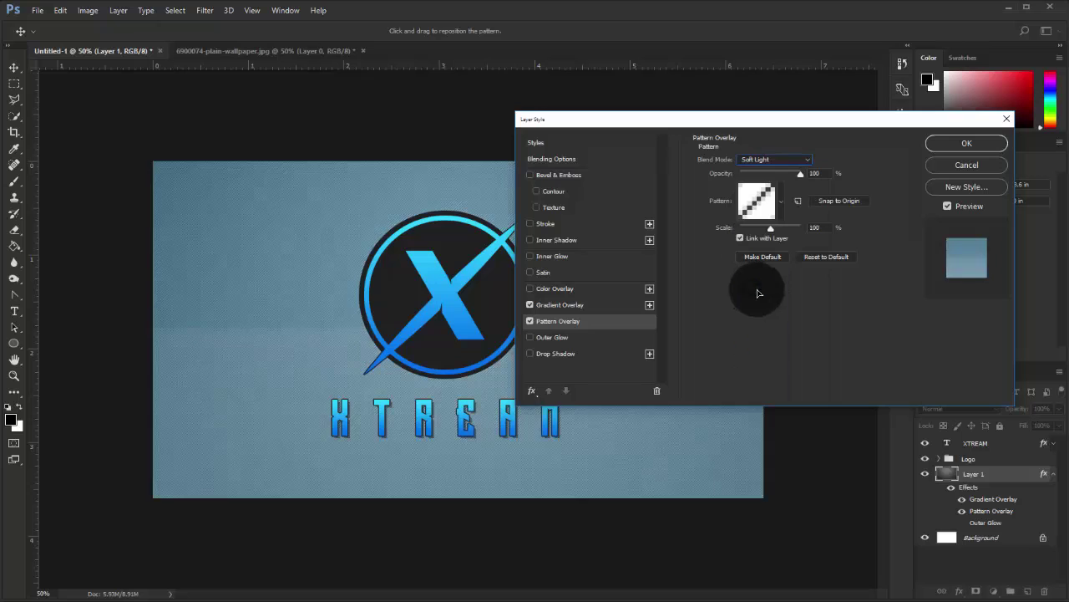
left_click_drag(801, 176, 756, 175)
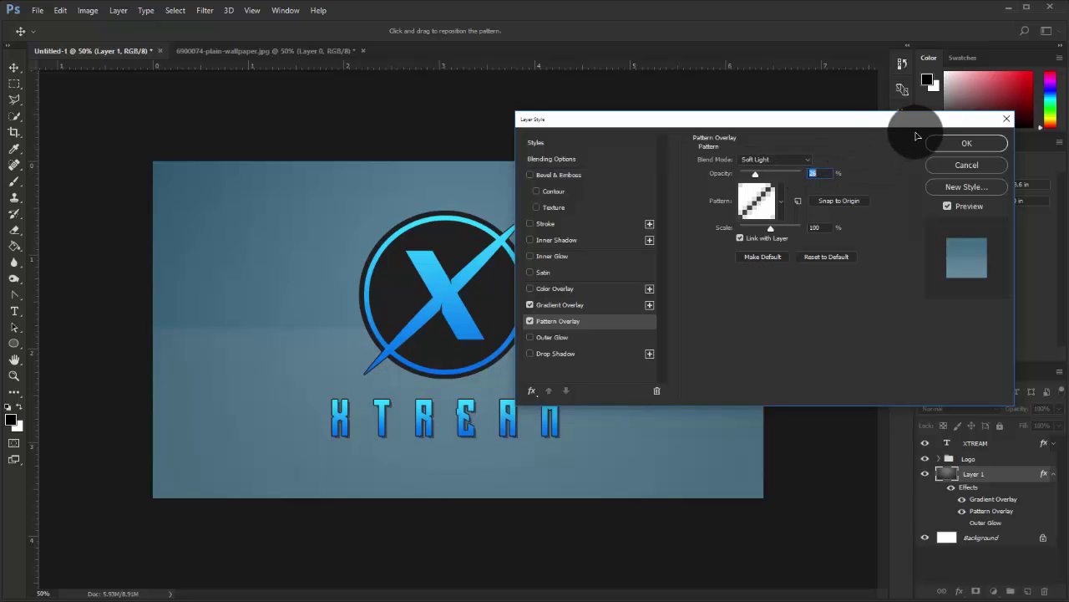
left_click(948, 143)
Move the XTREAM text layer into the Logo group
left_click(846, 341)
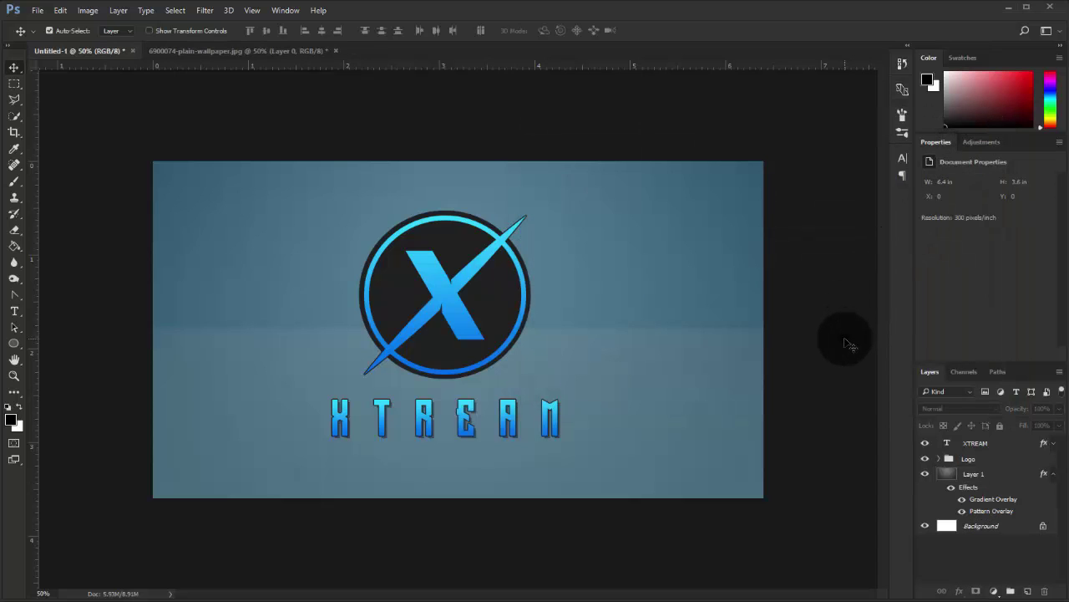
left_click(985, 459)
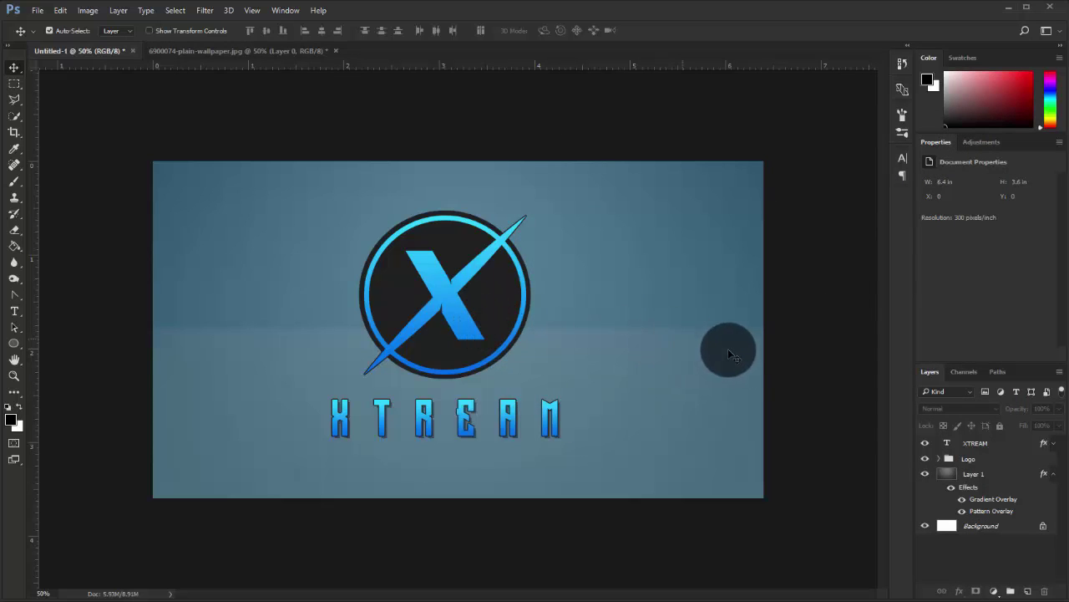
left_click_drag(975, 442, 980, 452)
Centre the Logo group vertically and horizontally on the canvas, then nudge it up
key("ctrl+a")
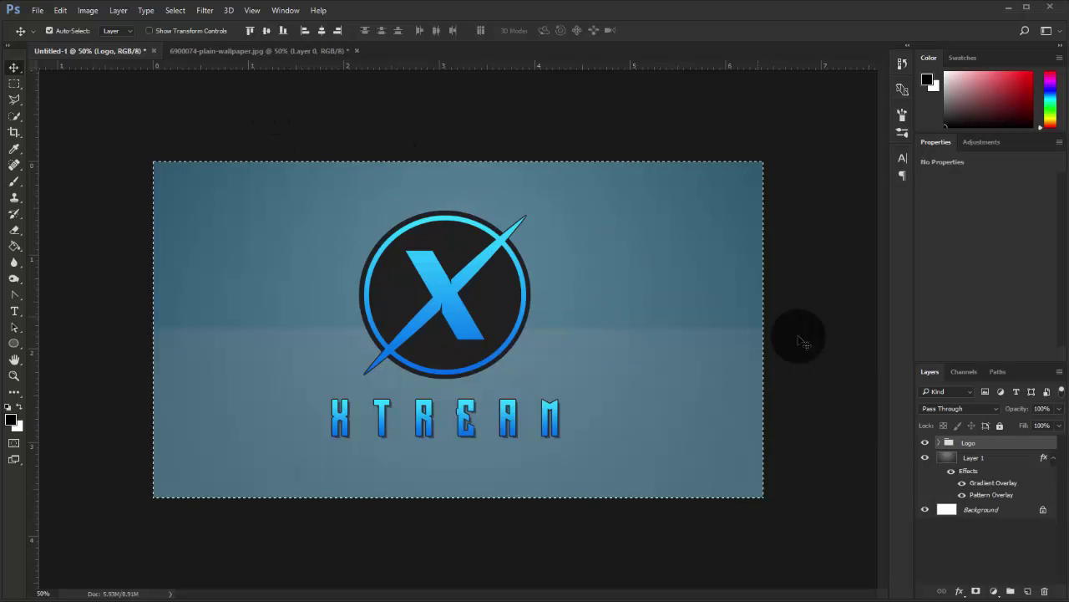
left_click(265, 31)
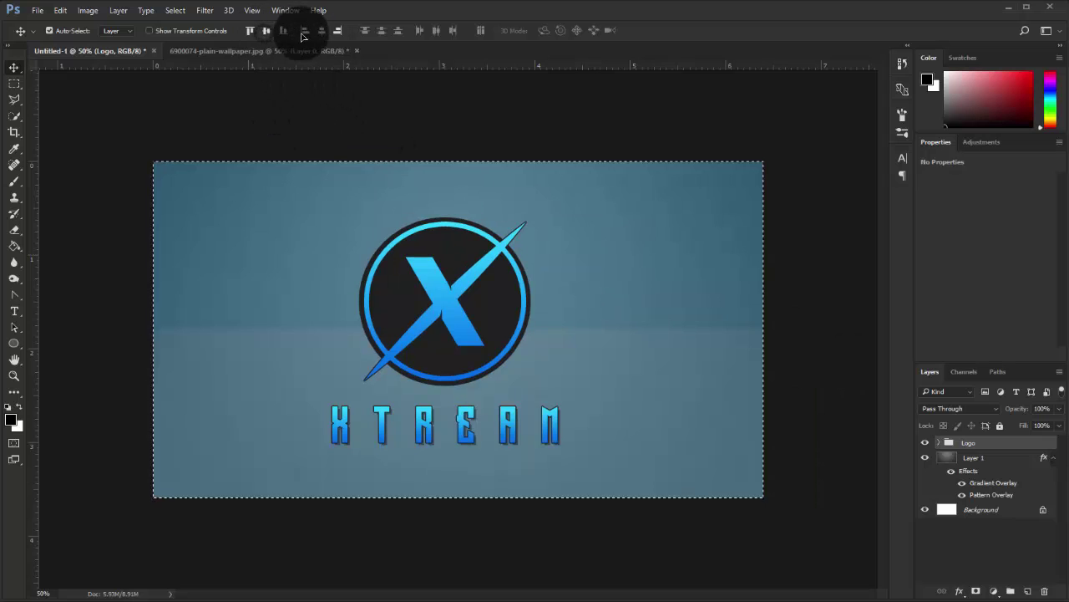
left_click(322, 31)
key("ctrl+d")
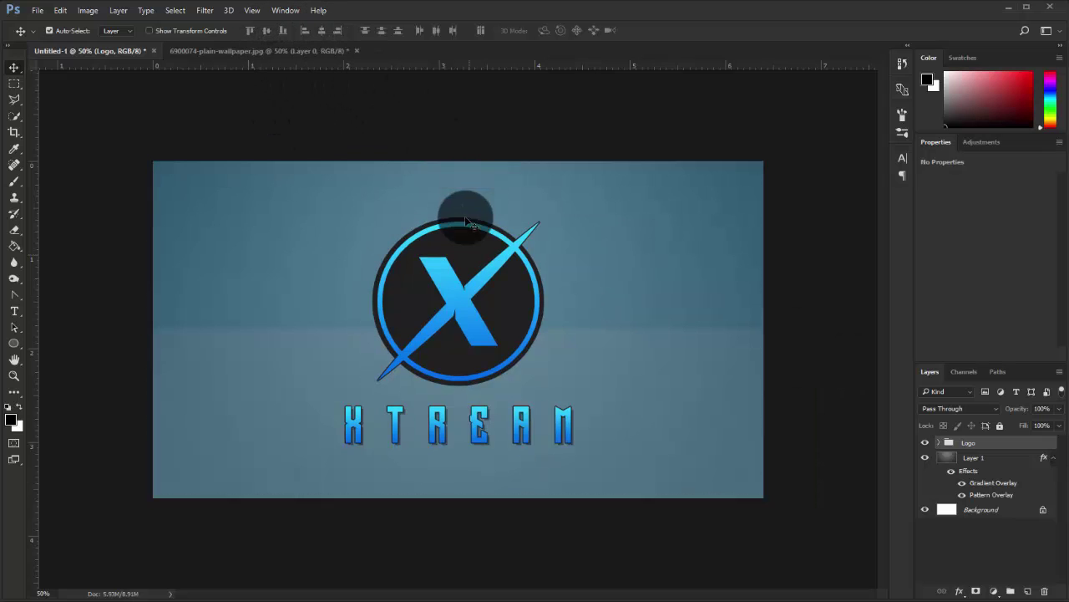
left_click_drag(474, 305, 473, 289)
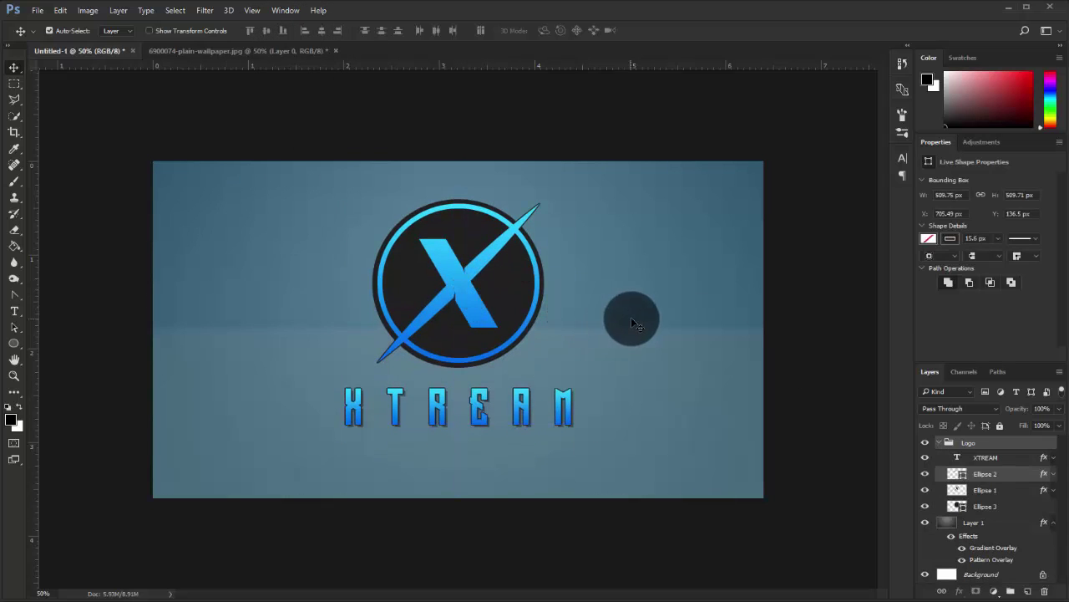
key("ctrl+minus")
key("ctrl+plus")
key("ctrl+plus")
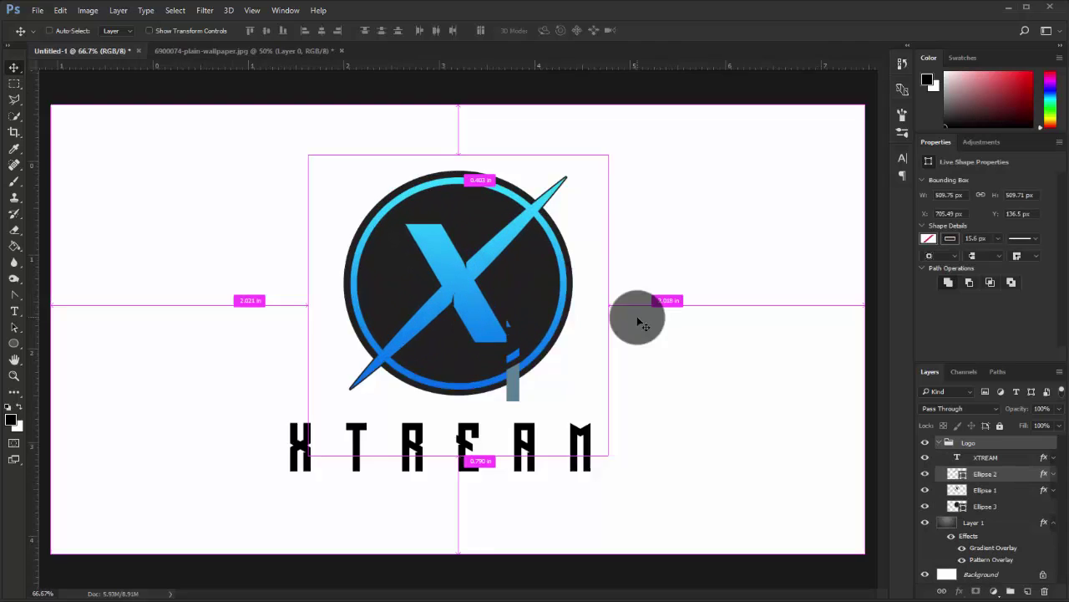
key("ctrl+minus")
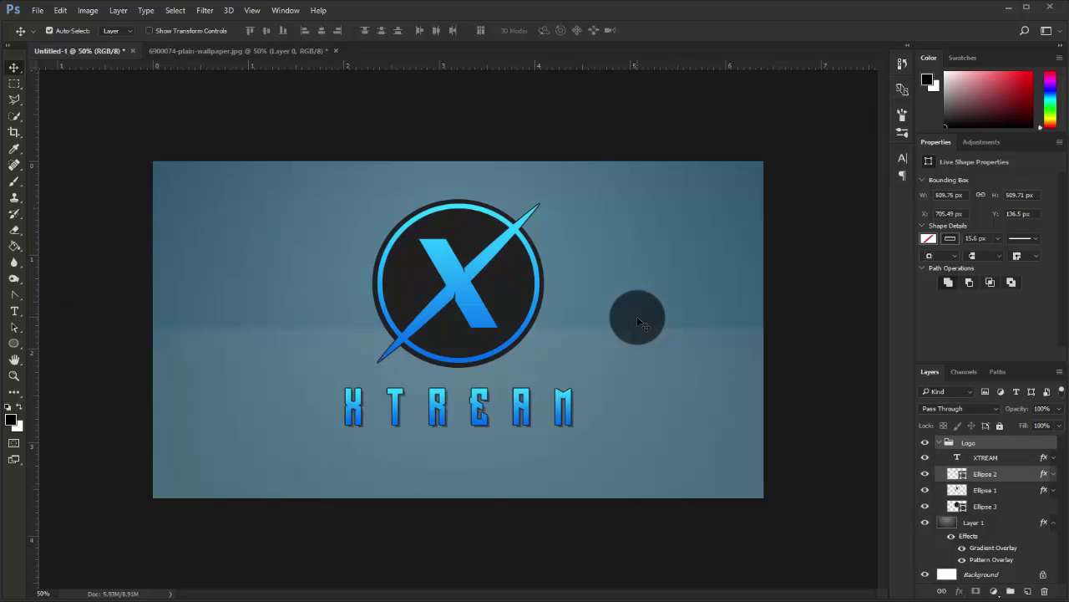